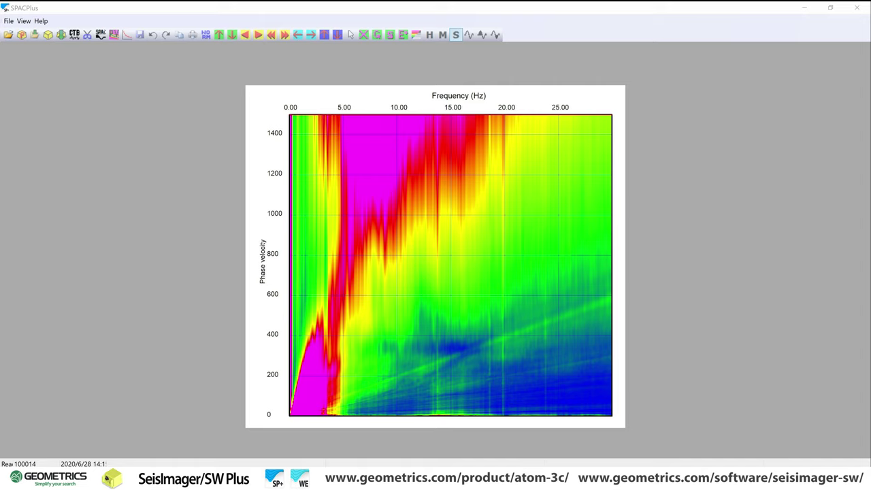
- Close the phase-velocity versus frequency plot window
left_click(535, 234)
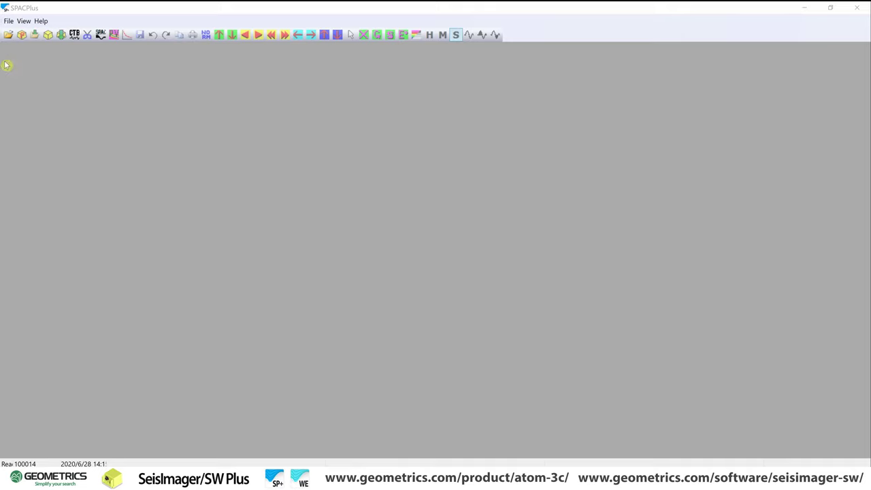
- Create a new analysis window and maximize it to fill the workspace
left_click(9, 21)
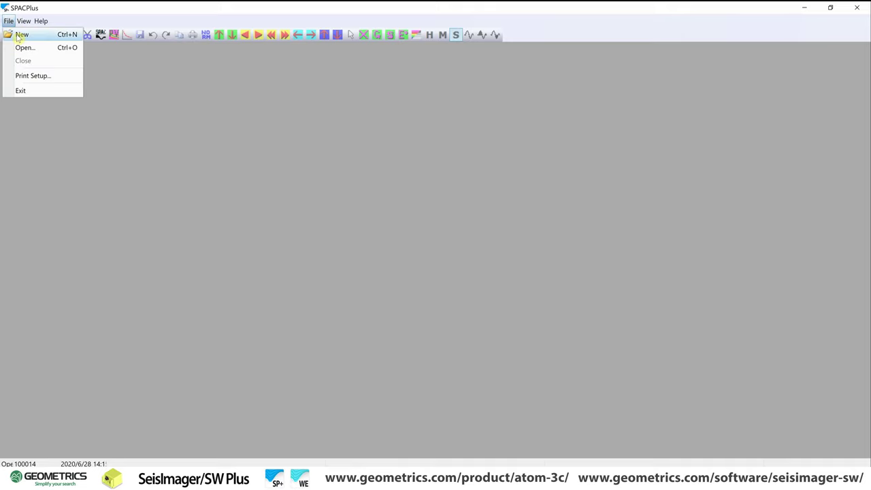
left_click(19, 36)
left_click(748, 106)
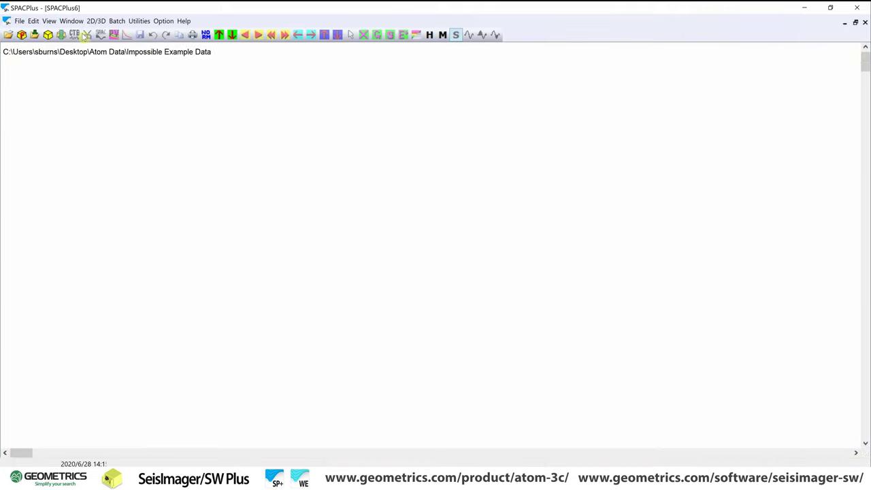
- Open the Impossible Example Data folder, acknowledge the seismograph counts, and combine recordings into common time blocks
left_click(20, 21)
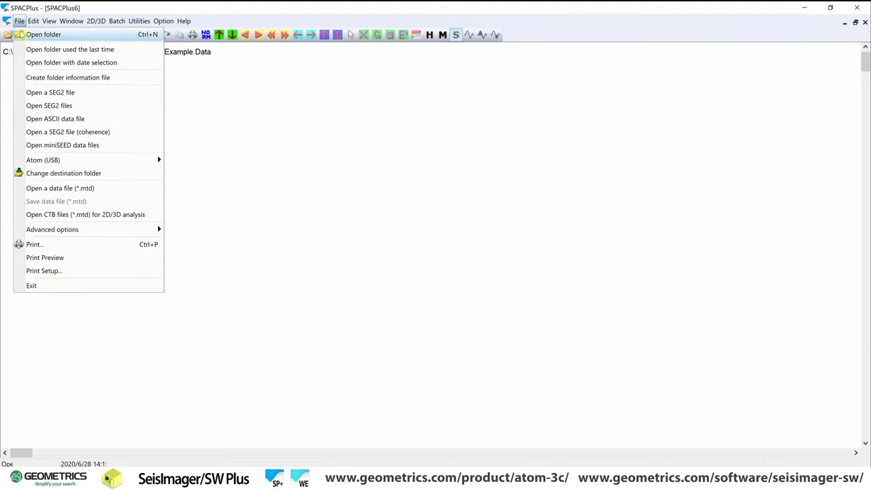
left_click(20, 20)
left_click(20, 21)
left_click(20, 21)
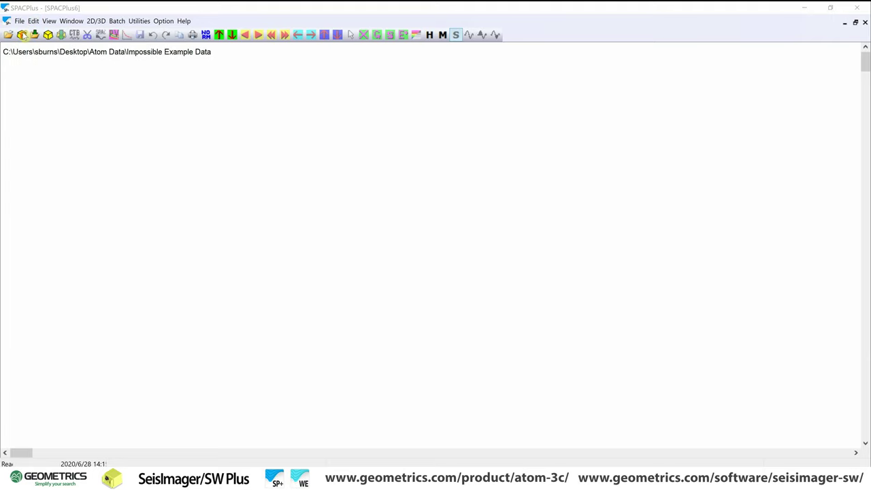
left_click(23, 36)
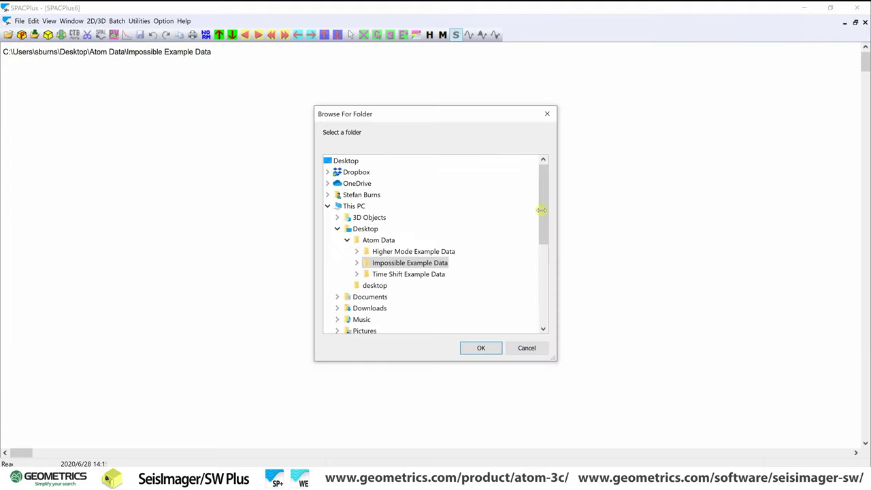
left_click(497, 349)
left_click(471, 264)
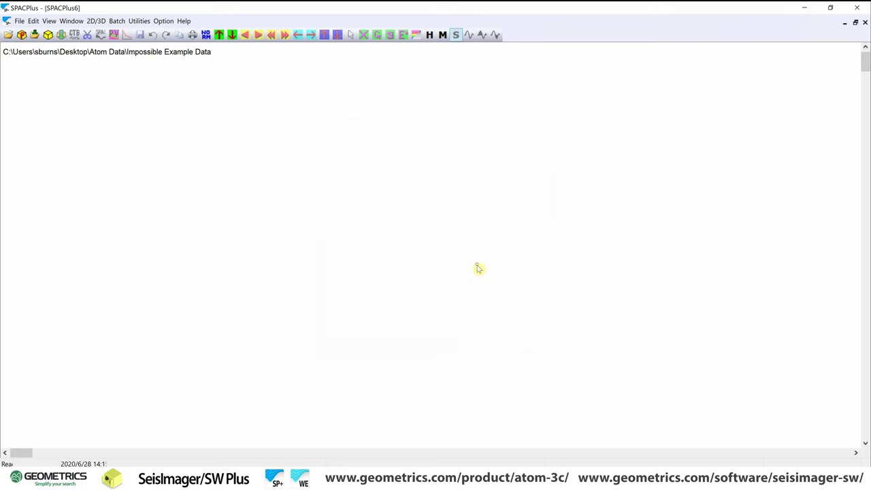
left_click(479, 267)
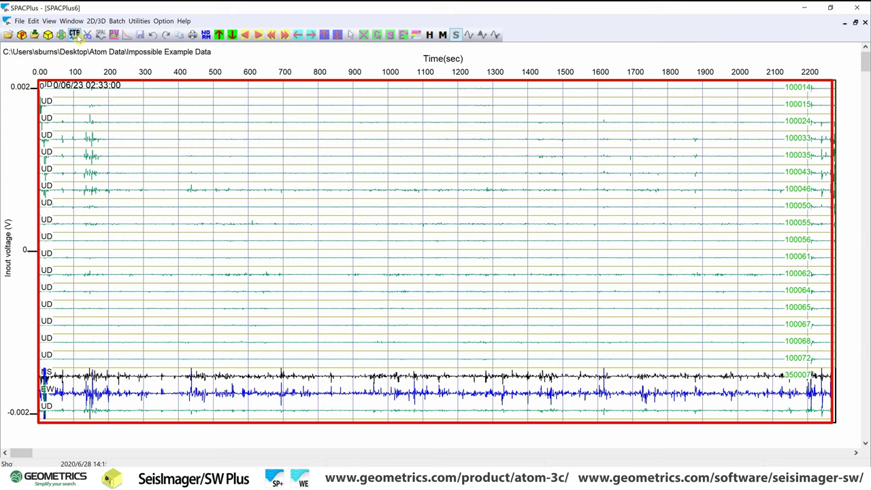
left_click(75, 35)
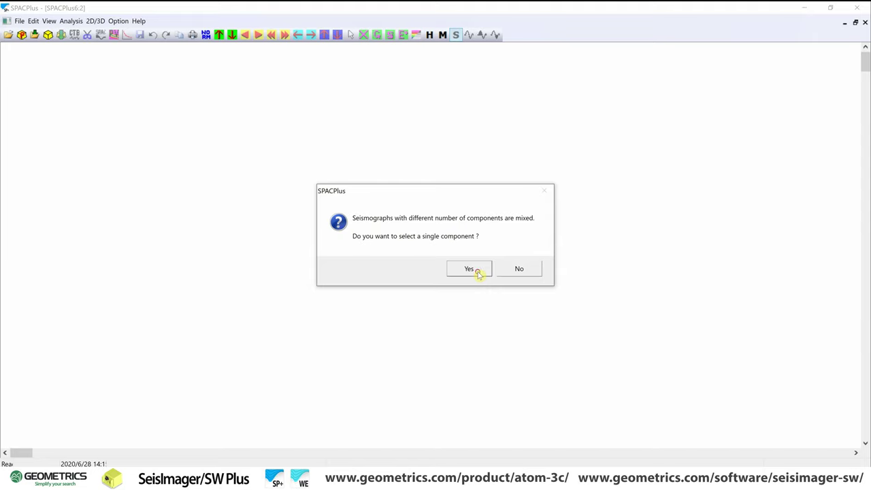
- Analyse only the vertical component and skip the bandpass filter
left_click(477, 270)
left_click(517, 209)
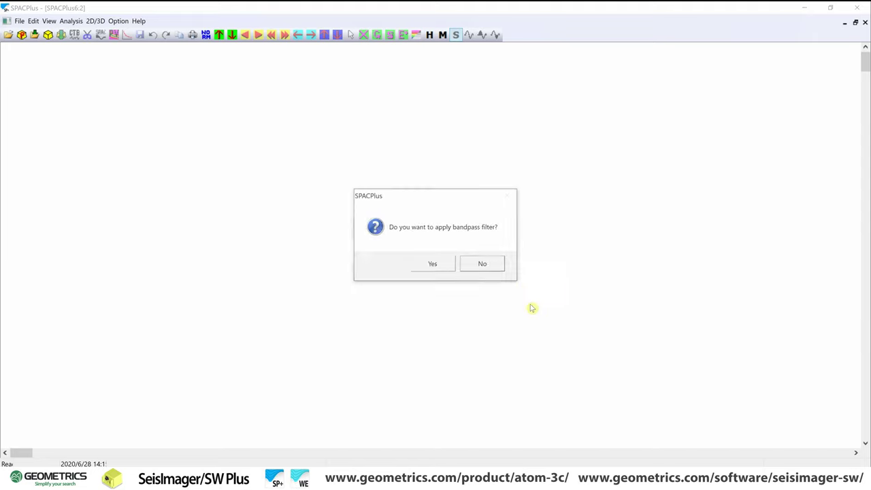
left_click(490, 270)
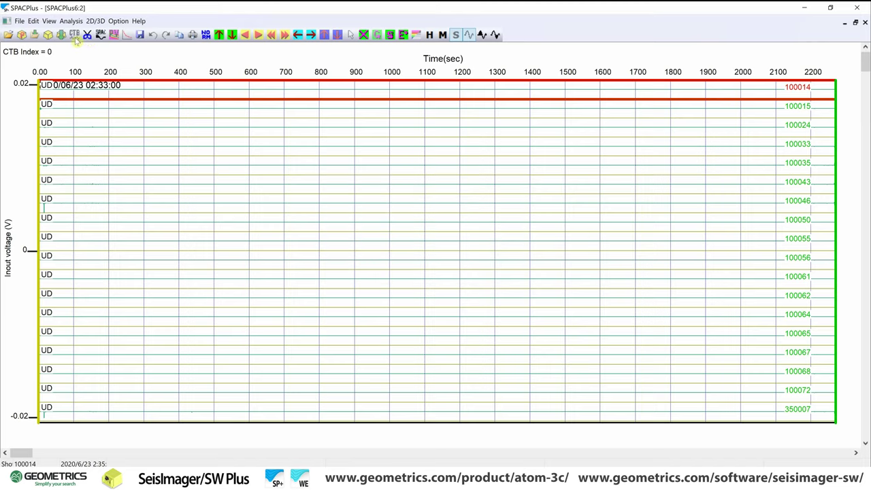
- Load the 'array' geometry file with 18 receivers from Impossible Example Data for SPAC
left_click(100, 35)
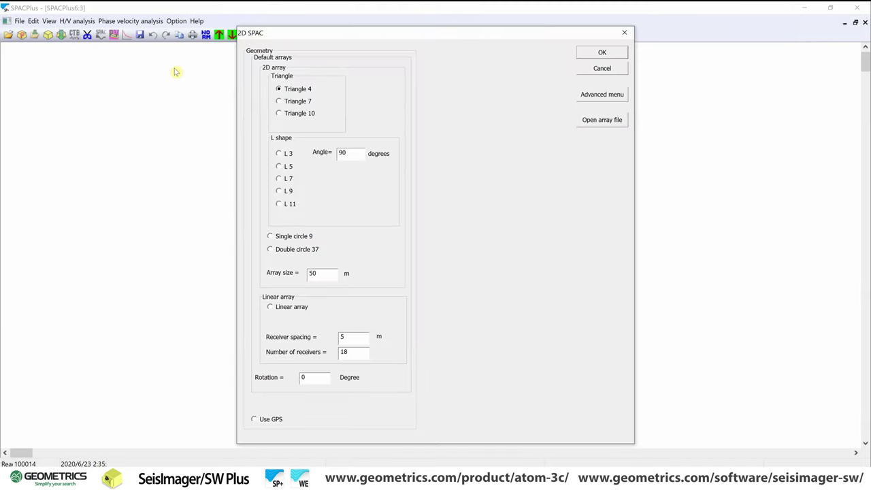
left_click(595, 123)
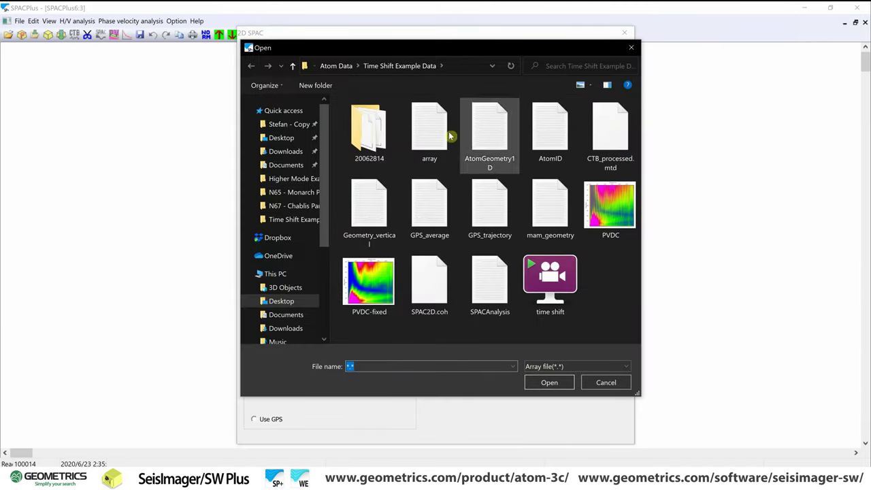
left_click(345, 64)
double_click(417, 132)
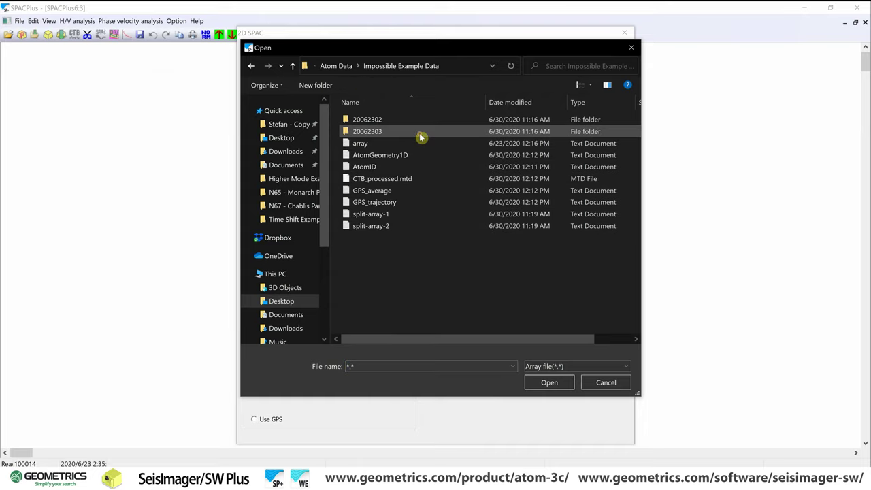
left_click(378, 146)
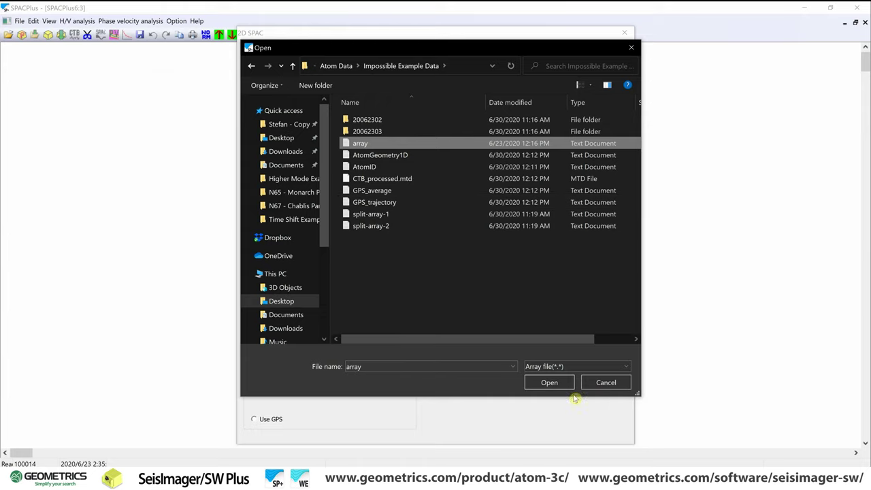
left_click(551, 383)
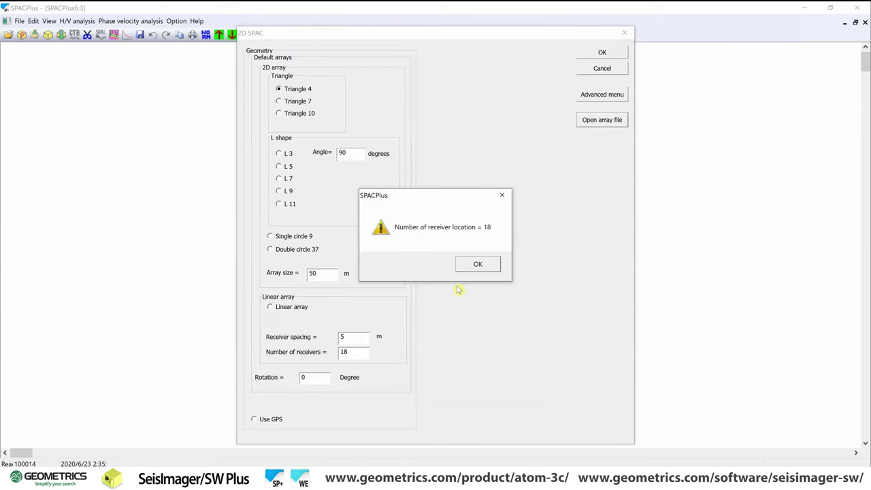
left_click(485, 268)
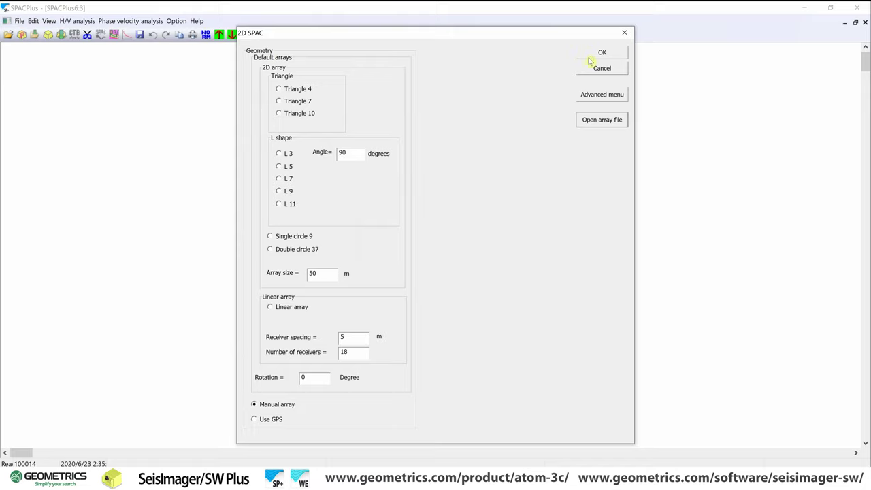
- Run the SPAC analysis and acknowledge the trace, FFT block, and pair counts
left_click(592, 56)
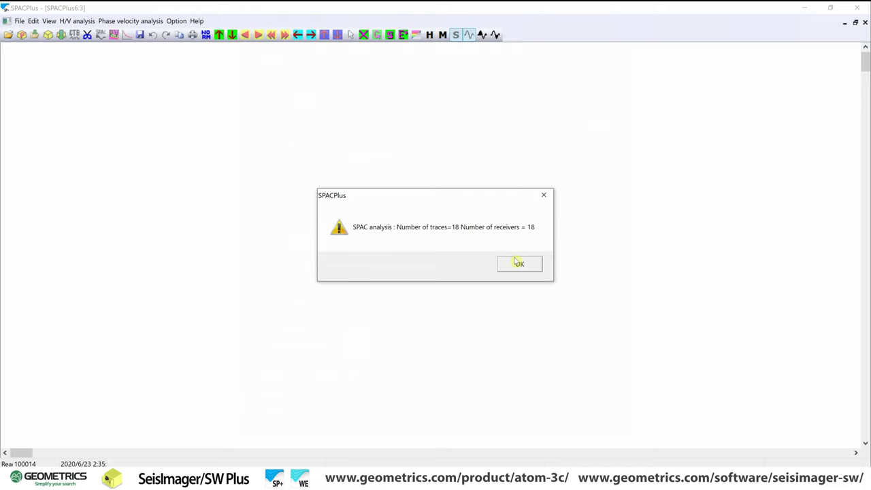
left_click(518, 262)
left_click(478, 265)
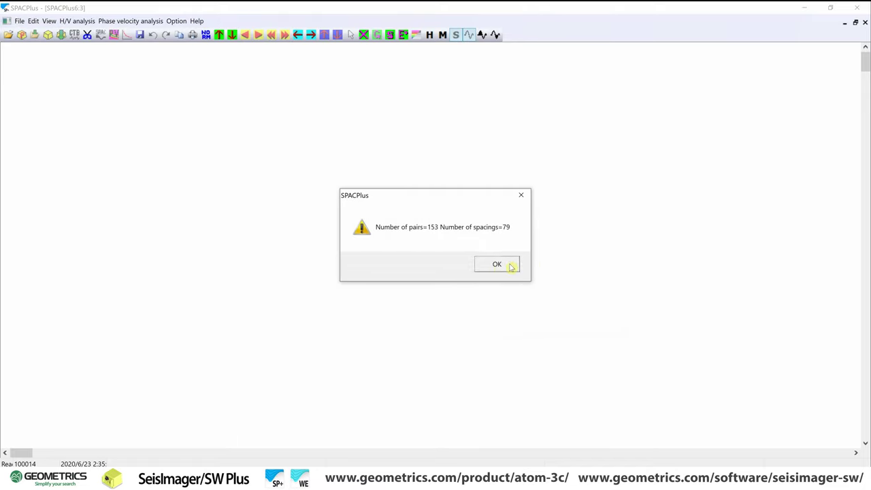
left_click(511, 266)
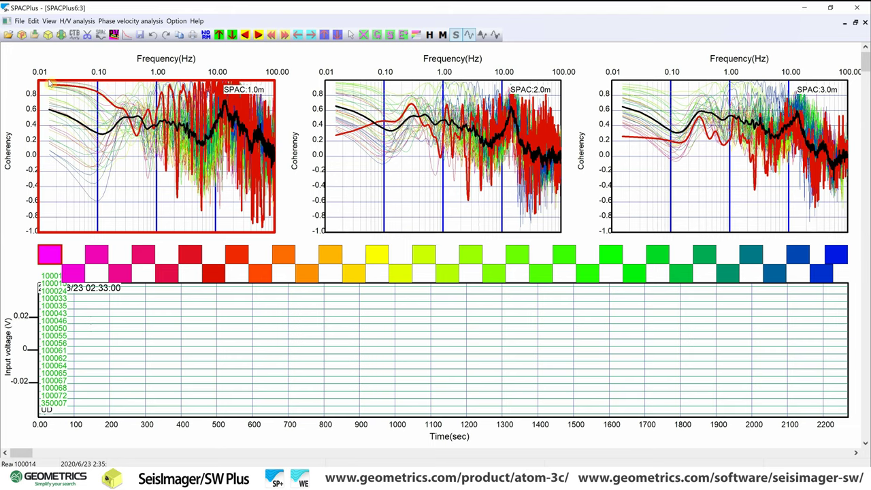
- Step through the coherency plots from 10.0 m up to the 18.0–20.1 m spacings
left_click(258, 35)
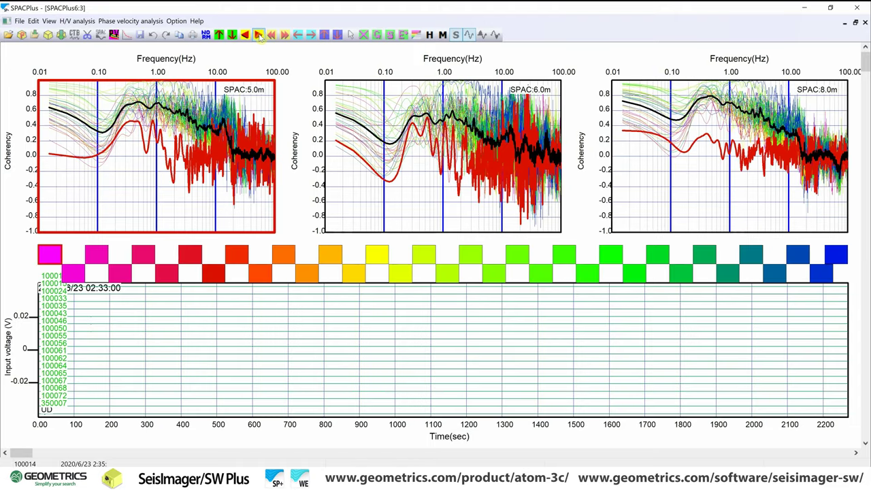
left_click(259, 37)
left_click(260, 37)
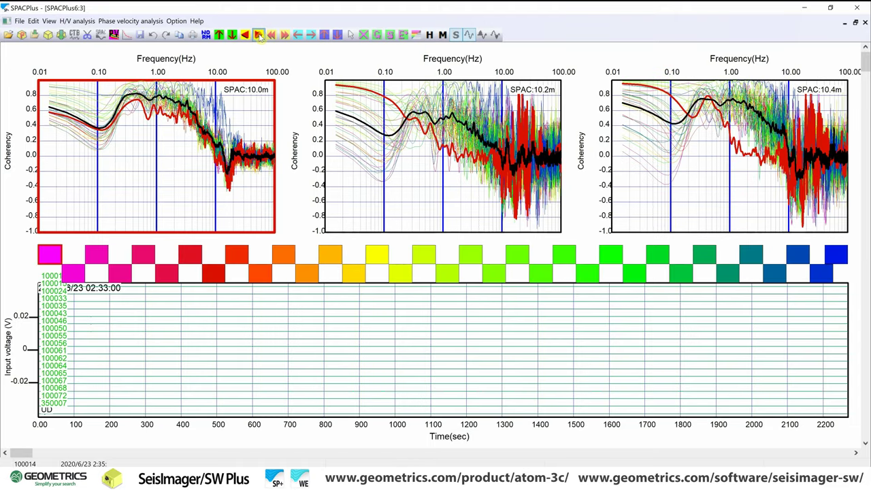
left_click(246, 35)
left_click(258, 35)
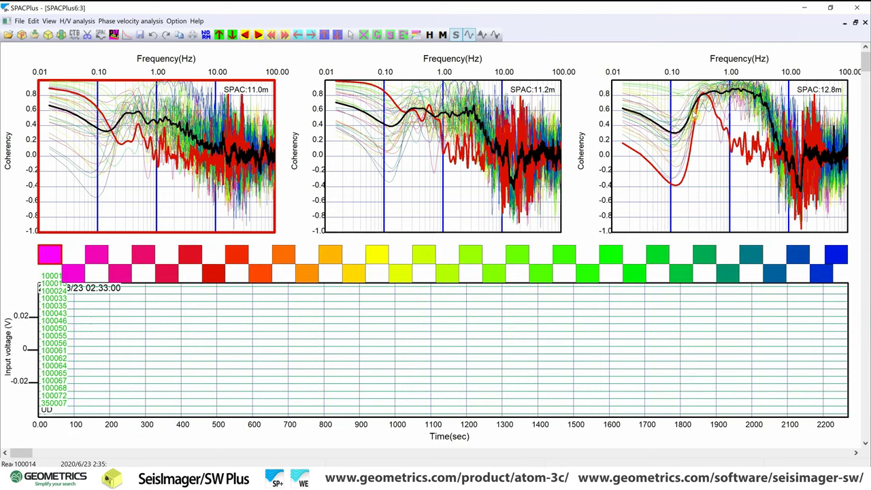
left_click(258, 35)
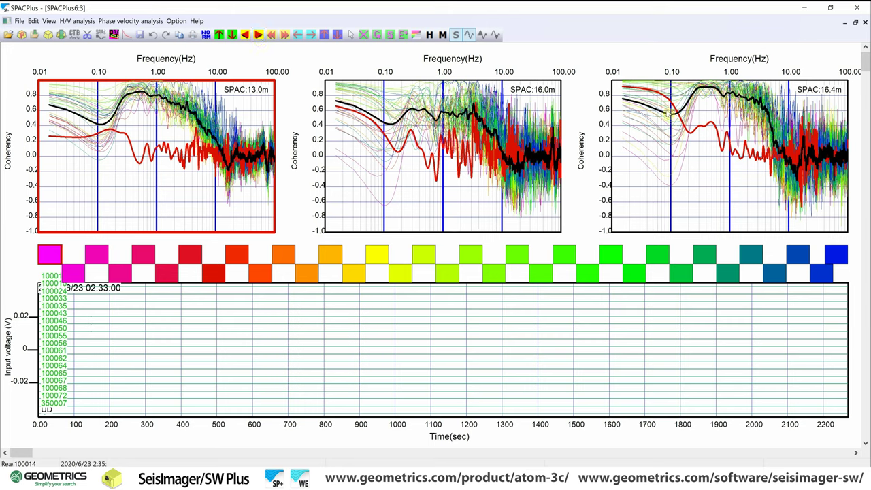
left_click(257, 35)
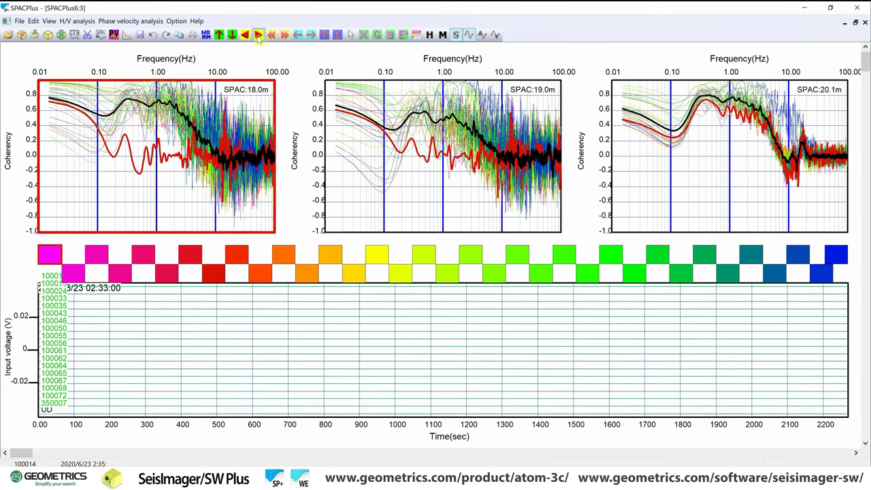
- Compare time-block coherency curves and exclude the first magenta time block from the average
left_click(71, 268)
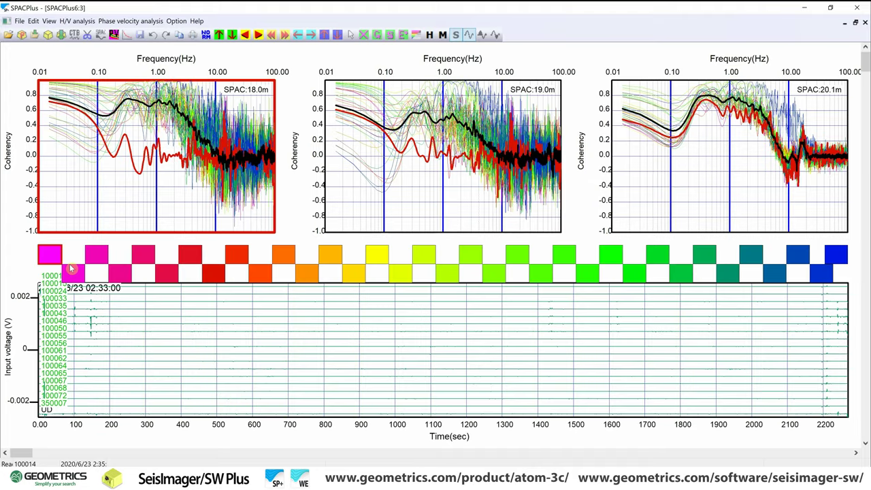
left_click(331, 254)
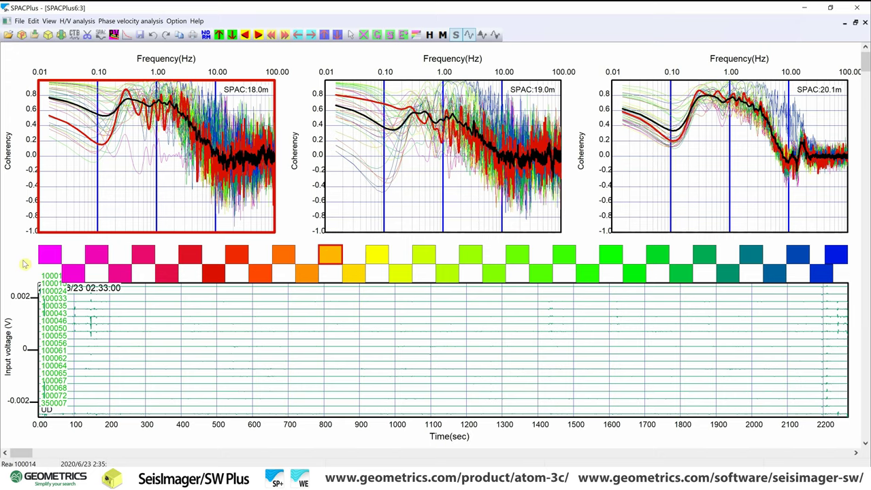
left_click(42, 255)
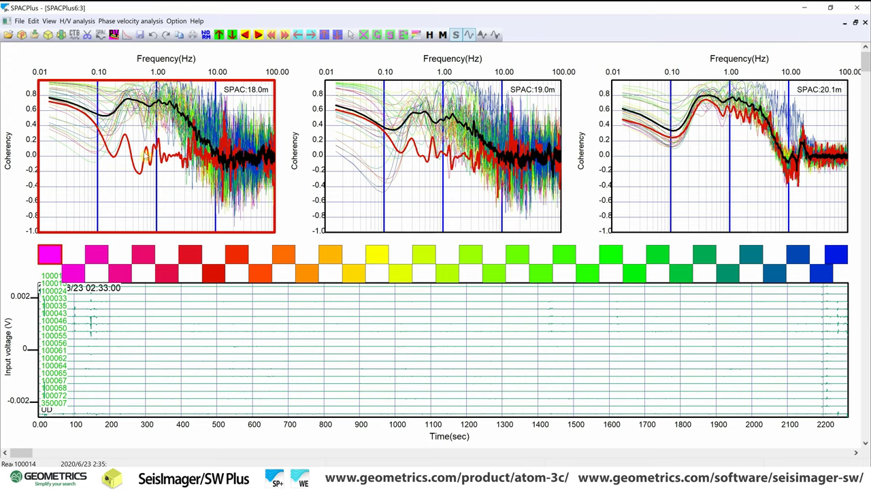
left_click(49, 254)
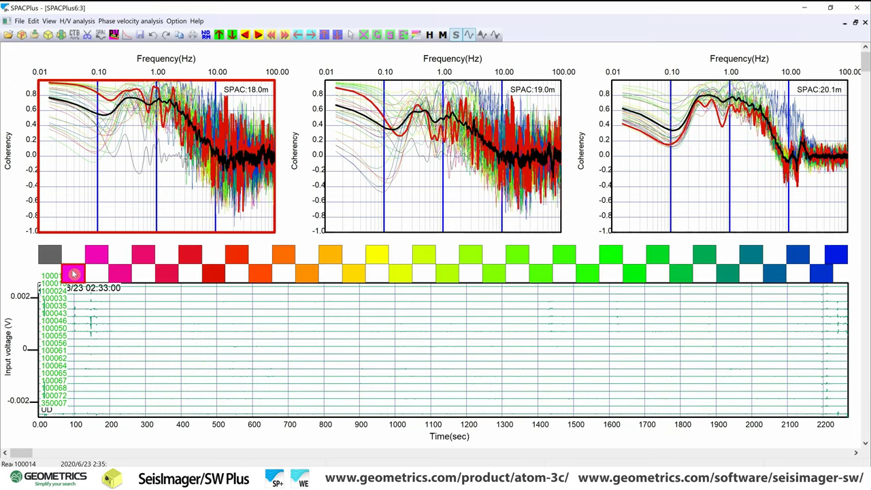
left_click(99, 255)
left_click(120, 272)
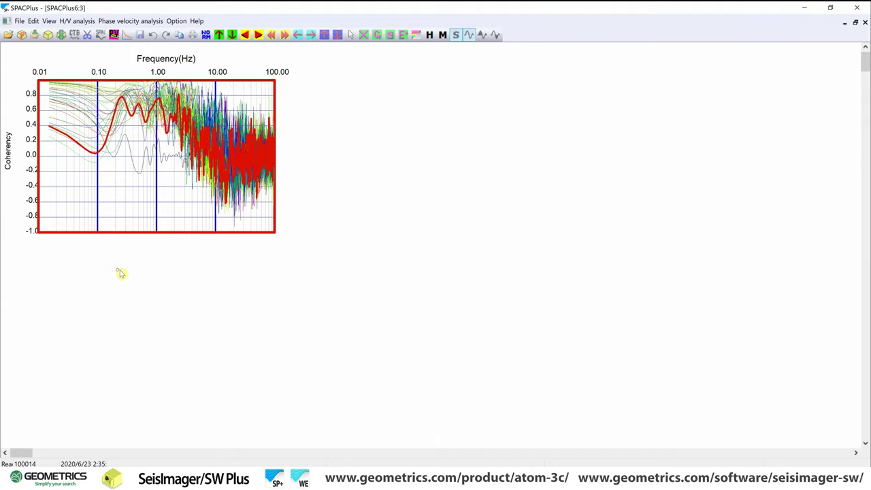
- Advance the SPAC radii to the largest spacings, 26.0, 29.0 and 30.0 m
left_click(259, 36)
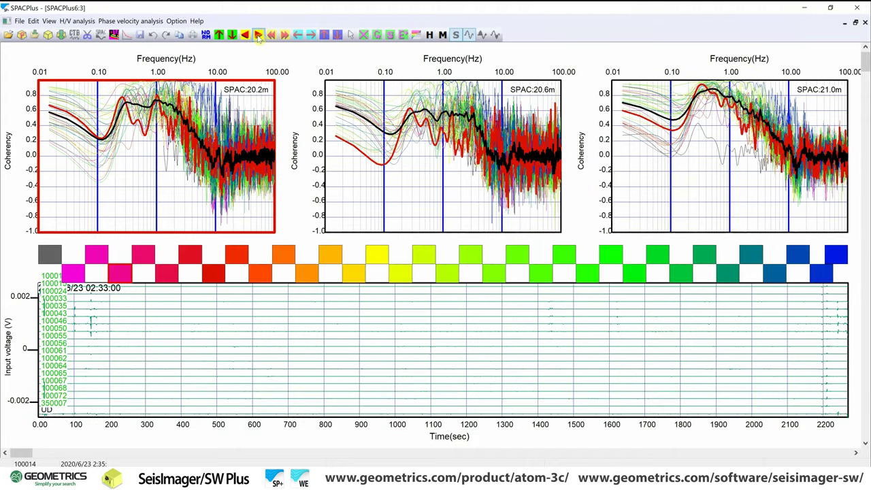
left_click(258, 36)
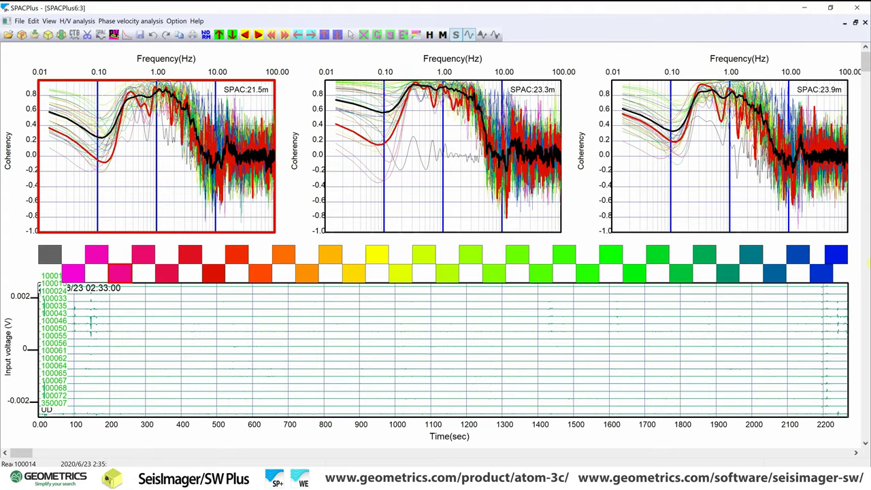
left_click(259, 36)
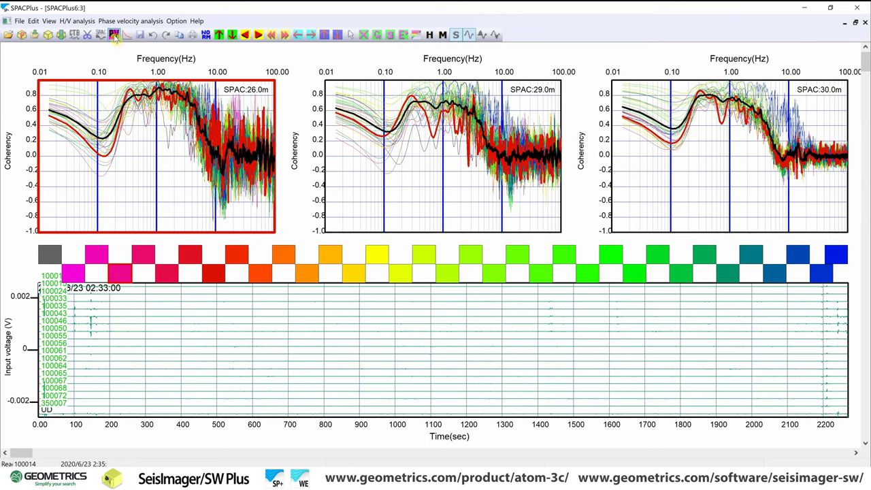
- Compute the phase-velocity image with a 30 Hz maximum frequency shown
left_click(114, 35)
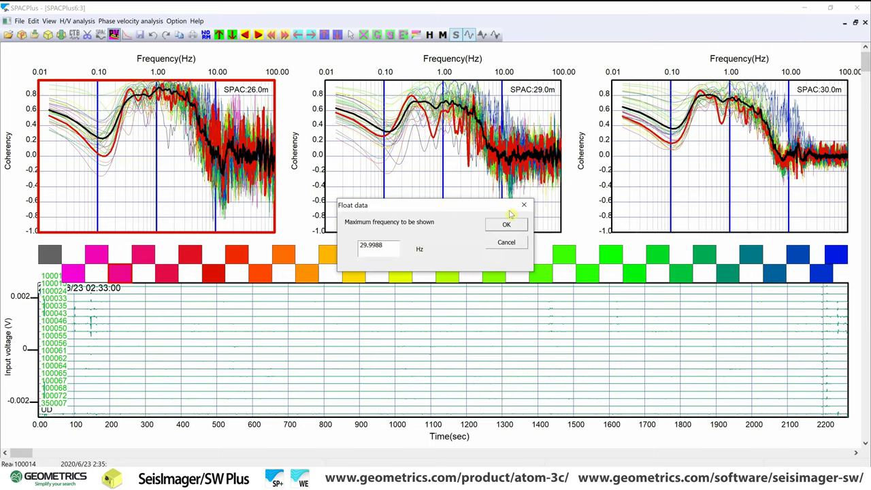
double_click(371, 245)
type("30")
left_click(497, 224)
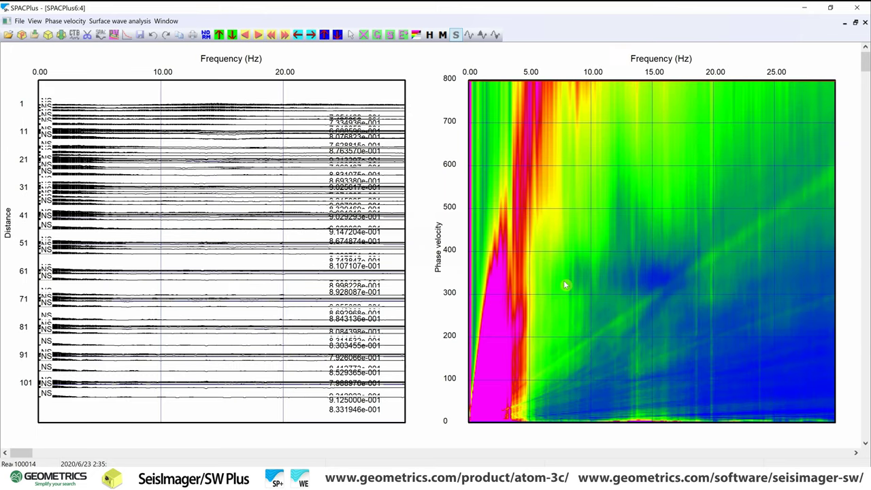
left_click(79, 24)
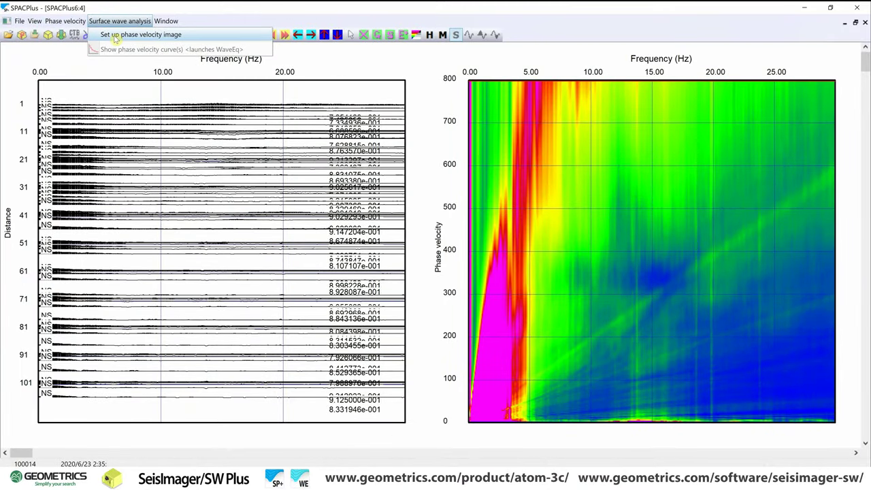
- Set the phase-velocity image maximum phase velocity to 1500 m/s
left_click(115, 36)
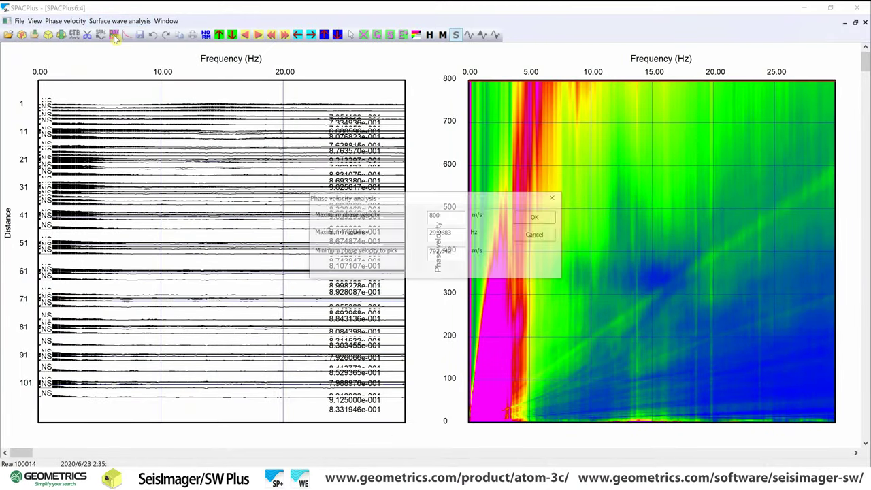
type("1500")
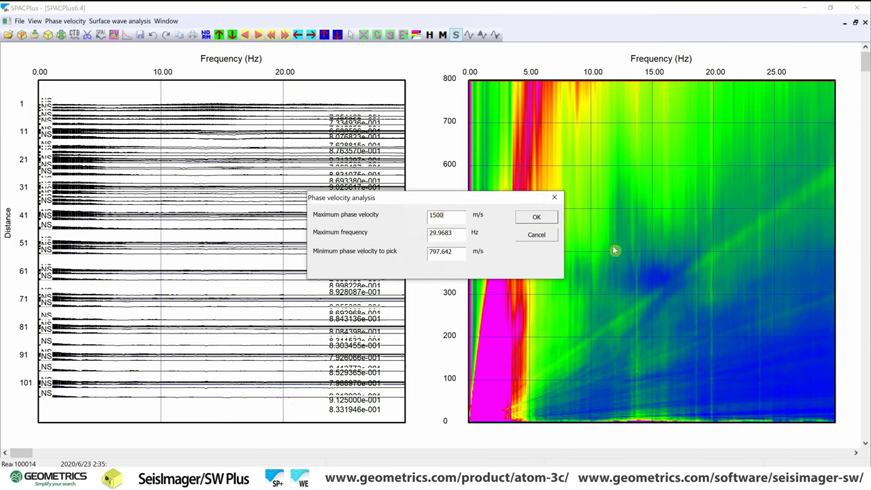
left_click(542, 217)
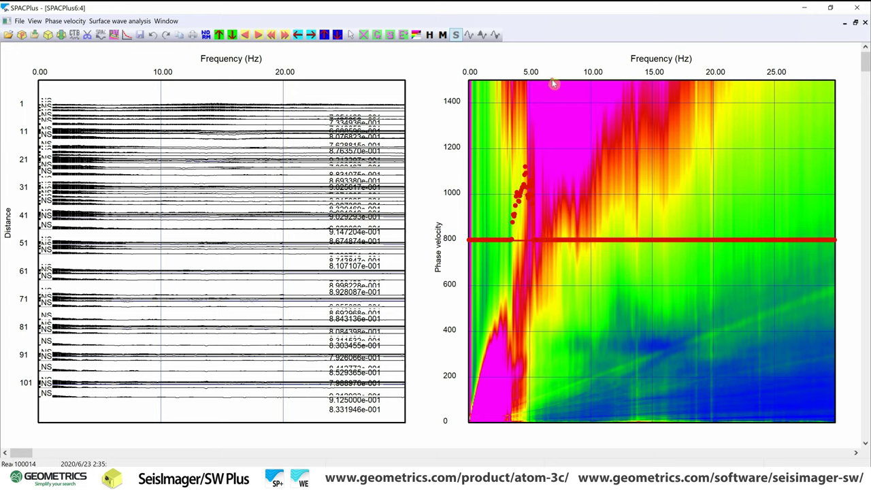
- Clear earlier picks, raise the threshold line, and pick the dispersion curve near 300 m/s
left_click(543, 208)
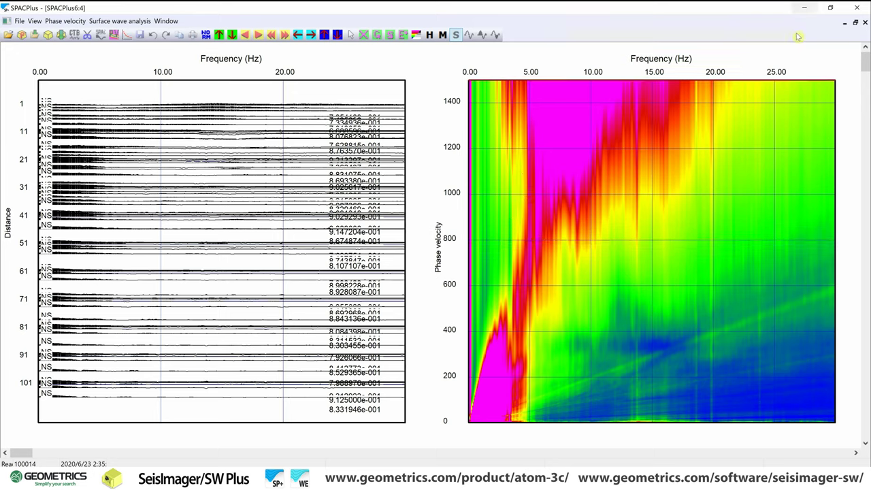
left_click(615, 81)
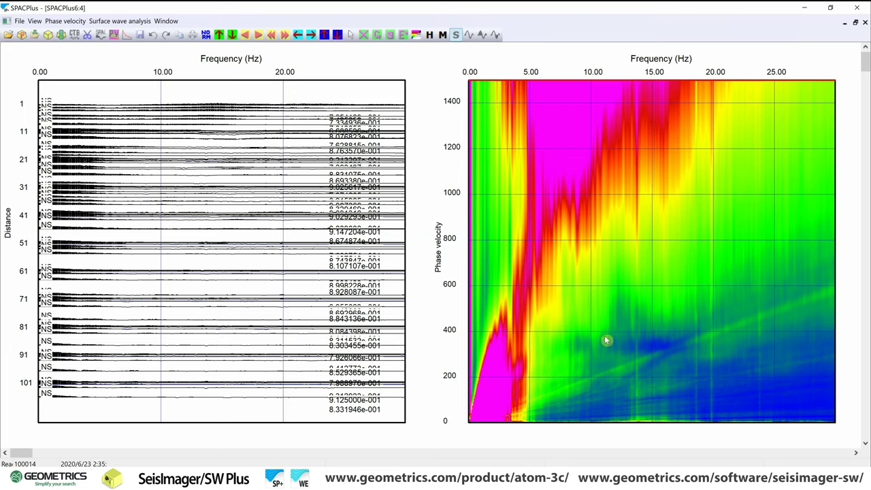
left_click(652, 358)
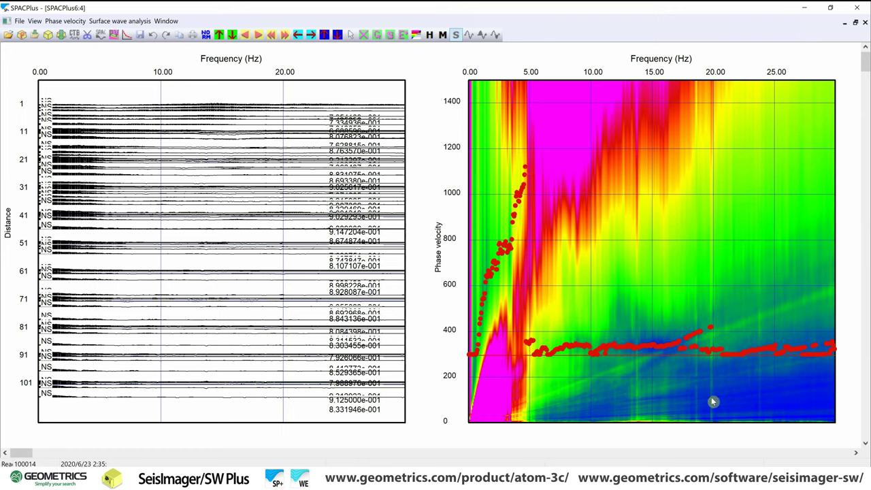
- Re-pick the dispersion curve, close the SPACPlus6:4 and 6:3 windows, and show the Geometry station map
left_click(696, 354)
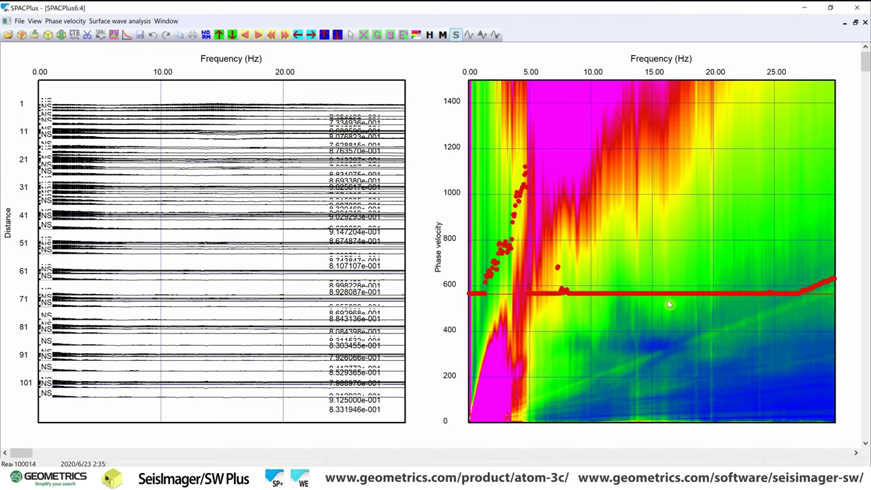
left_click(681, 356)
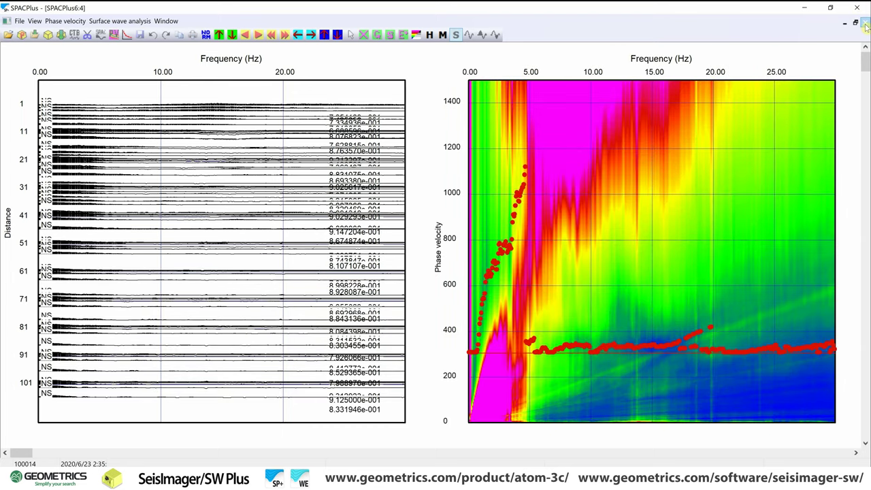
left_click(866, 25)
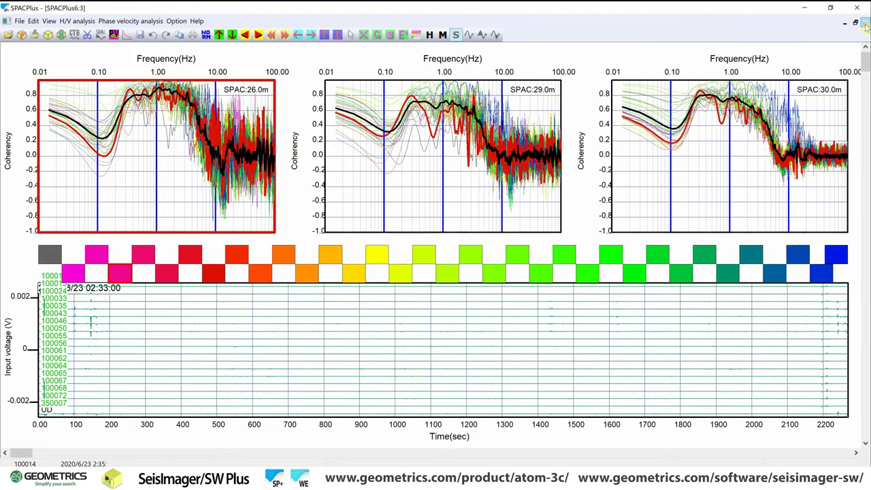
left_click(866, 25)
left_click(49, 22)
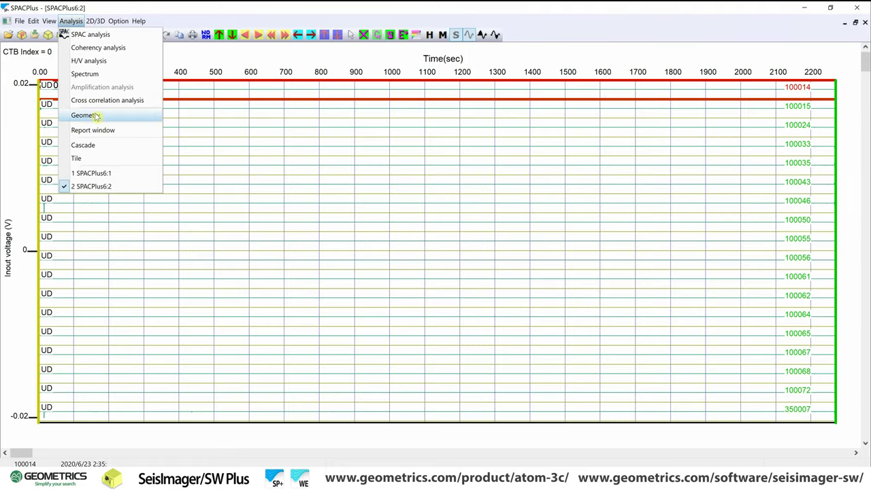
left_click(85, 115)
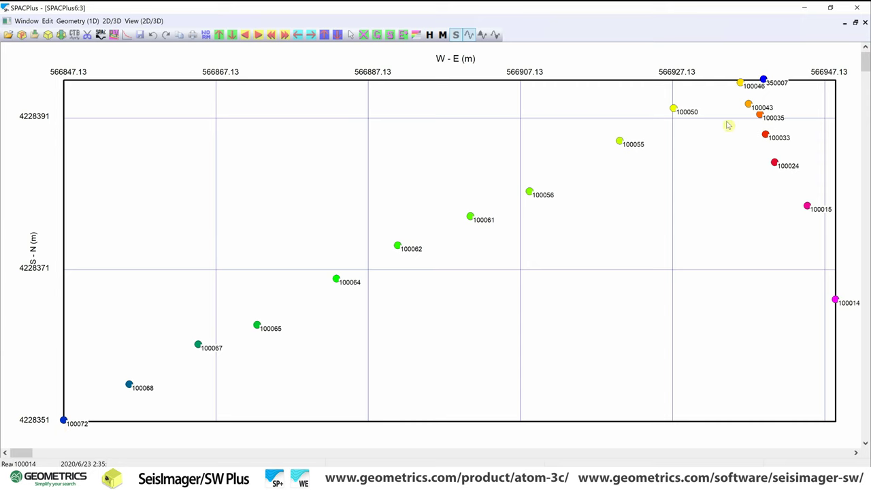
- Close the SPACPlus6:3 Geometry map window to reveal the vertical-component waveforms
left_click(865, 23)
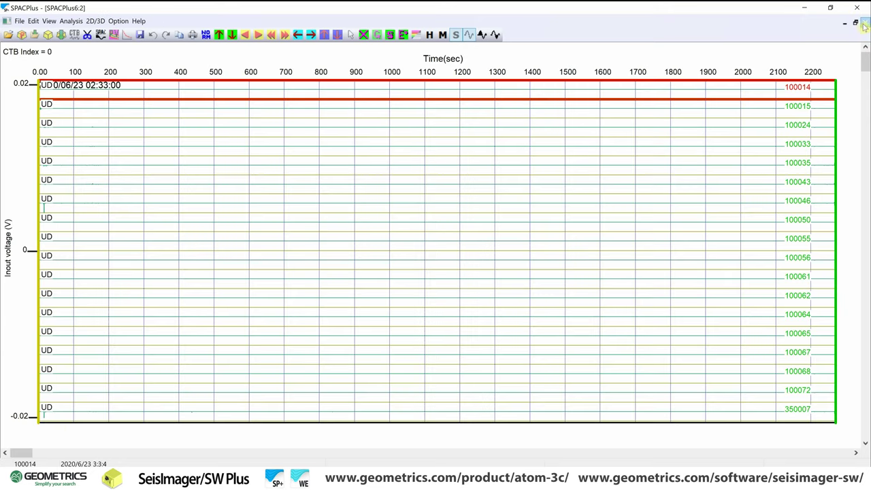
- Ignore boxes 100050, 100055, 100056, 100061, 100062, 100064, 100065, 100067, 100068, 100072, leaving 8 sensors
left_click(865, 24)
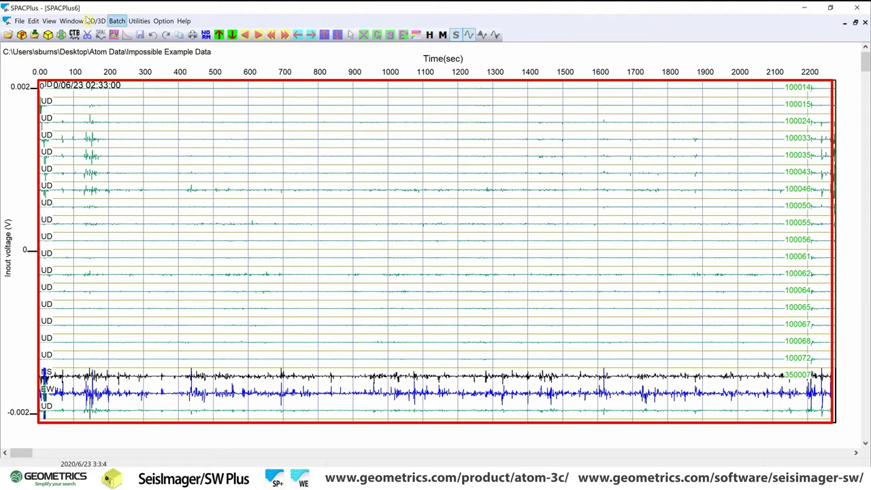
left_click(20, 21)
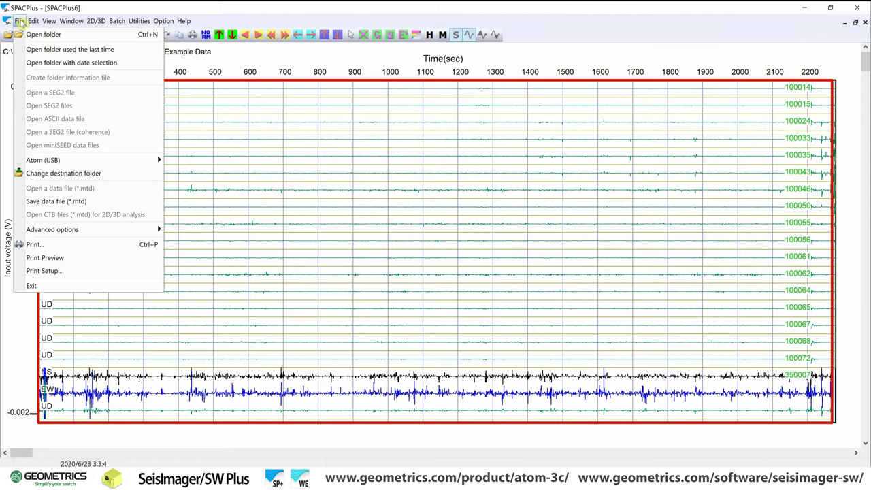
mouse_move(100, 229)
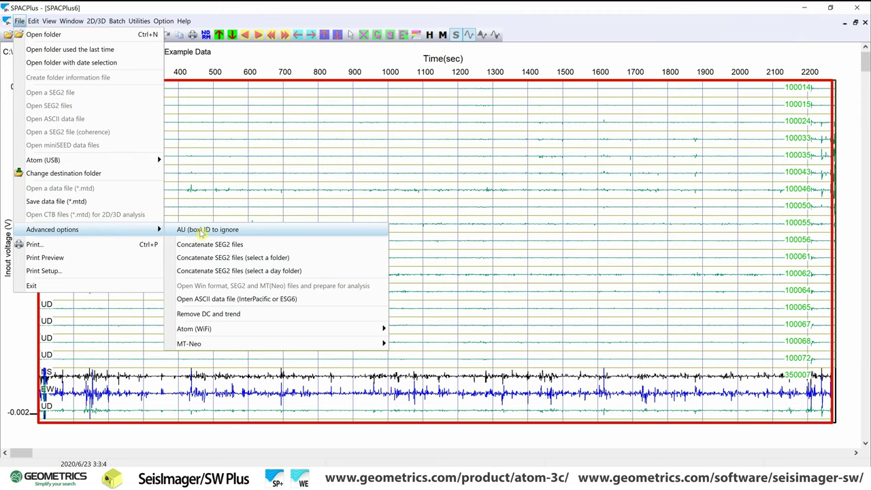
left_click(203, 230)
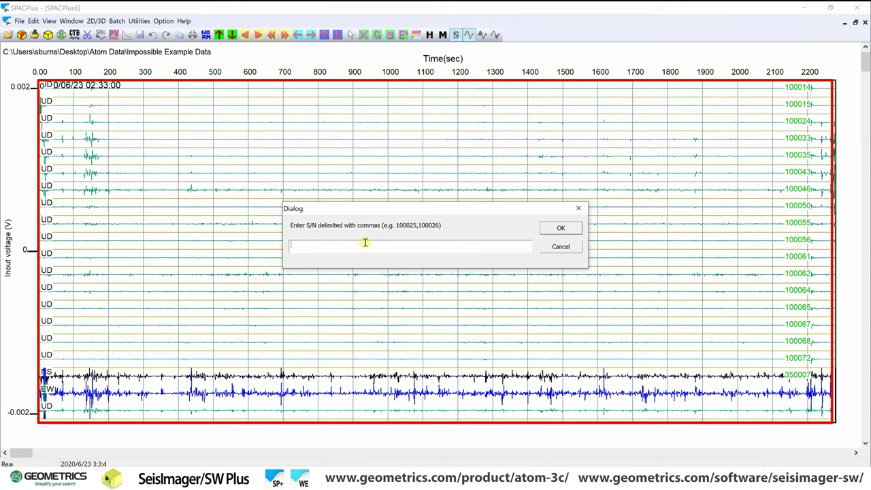
type("100050, 100055, 100056, 100061, 100062, 100064, 100065, 100067, 100068")
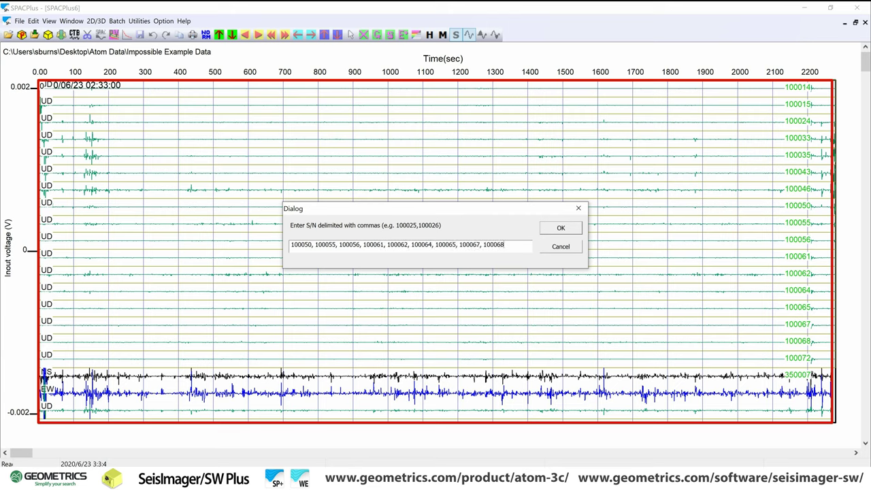
type(", 100072")
left_click(553, 231)
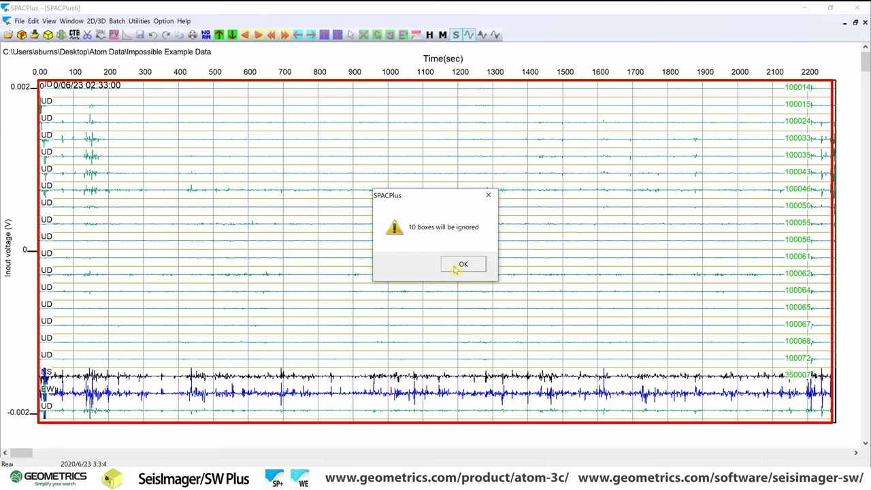
left_click(457, 267)
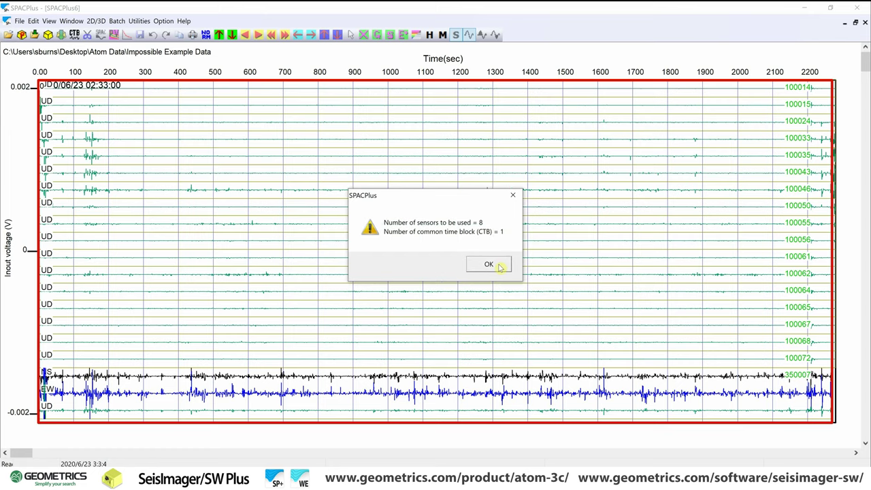
left_click(498, 267)
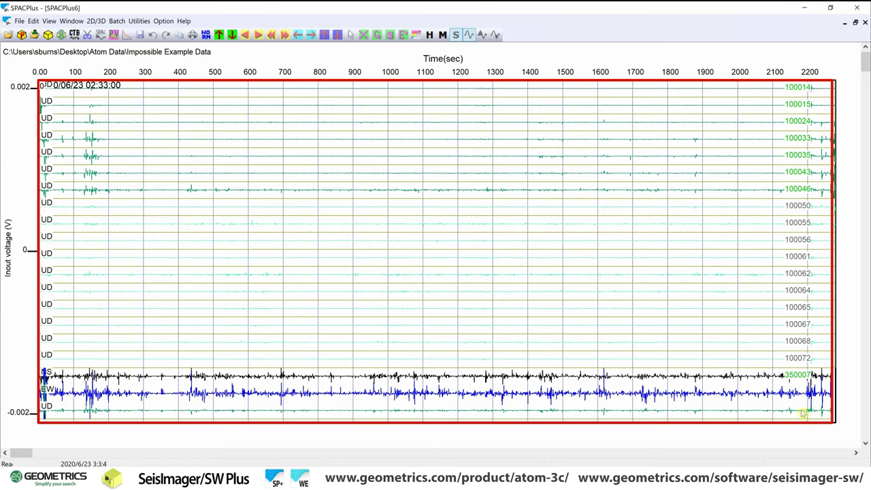
- Extract the eight recorders into a new window, keeping only the vertical U-D component
left_click(74, 34)
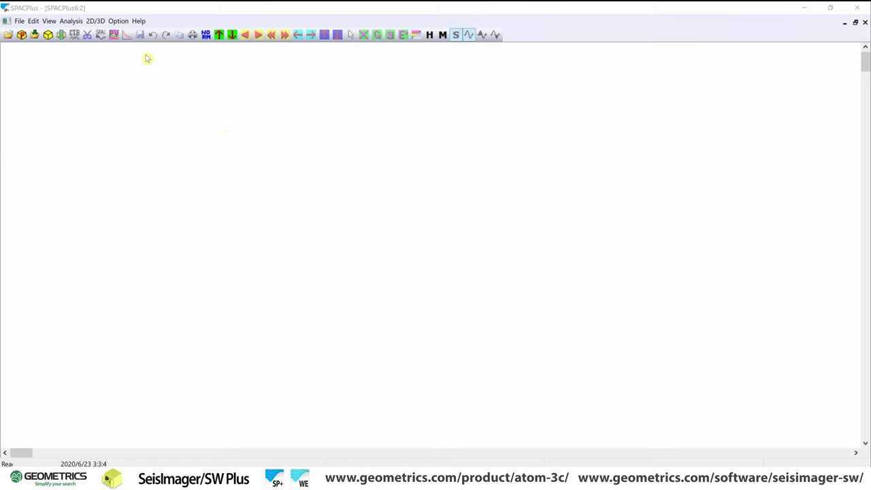
left_click(463, 266)
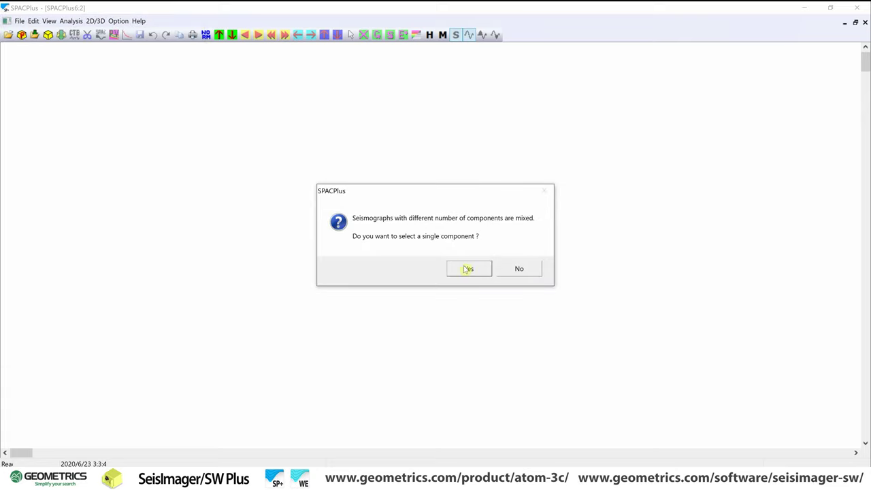
left_click(474, 270)
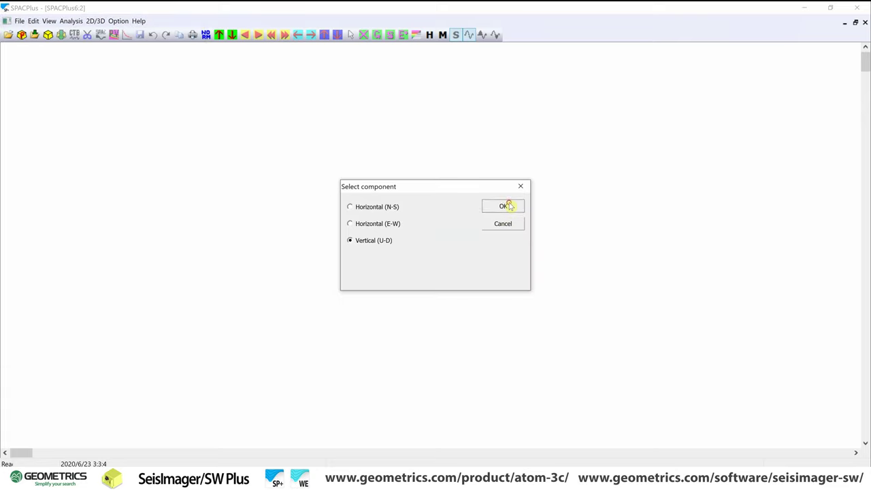
left_click(508, 206)
left_click(483, 269)
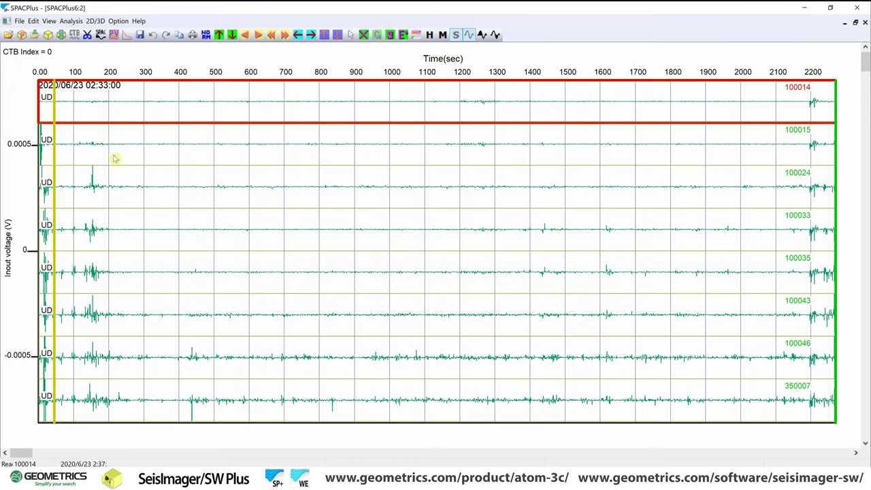
- Cut the vertical traces at the start marker (02:33:45) and remove the noisy end after the end marker
left_click(87, 34)
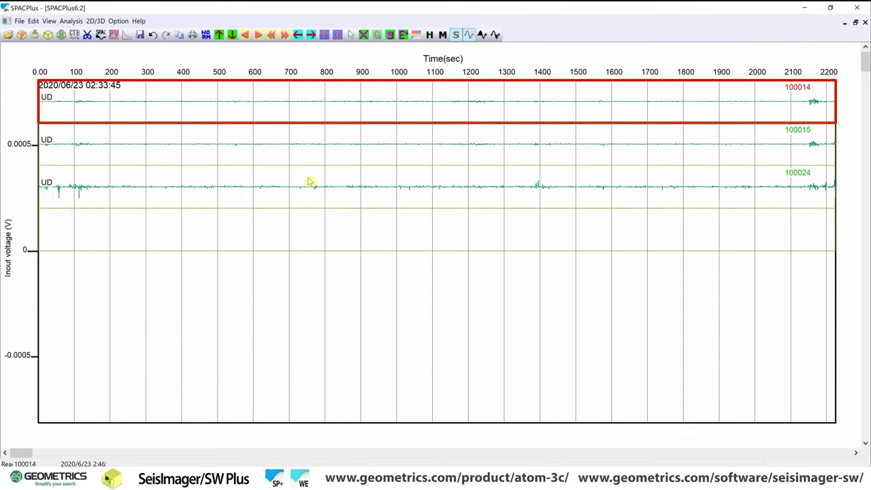
left_click(88, 35)
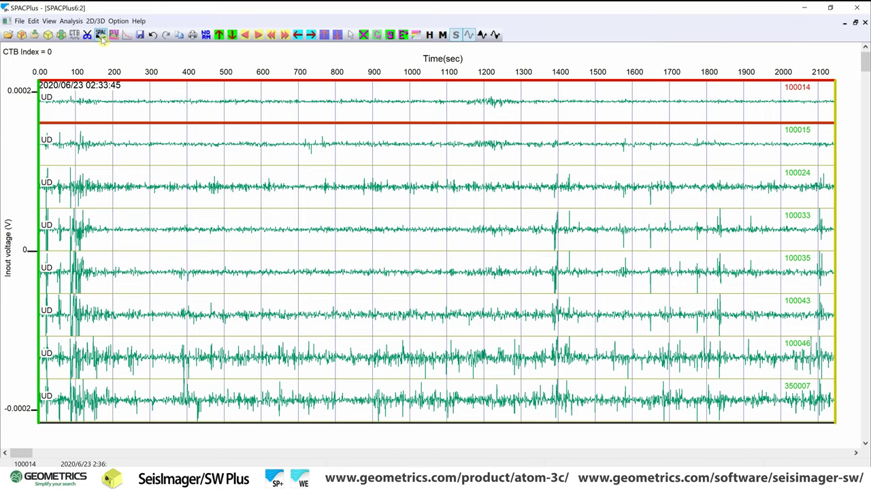
- Start SPAC with a new array geometry and inspect the split-array-1 file contents
left_click(101, 36)
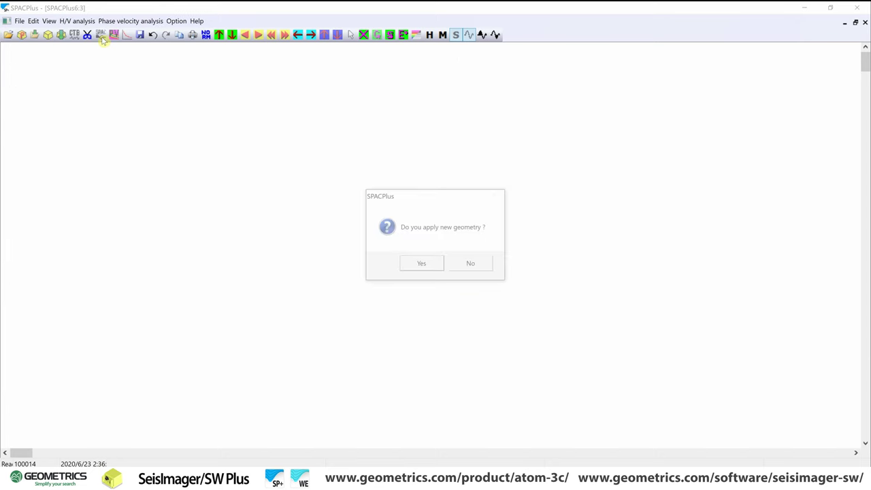
left_click(421, 265)
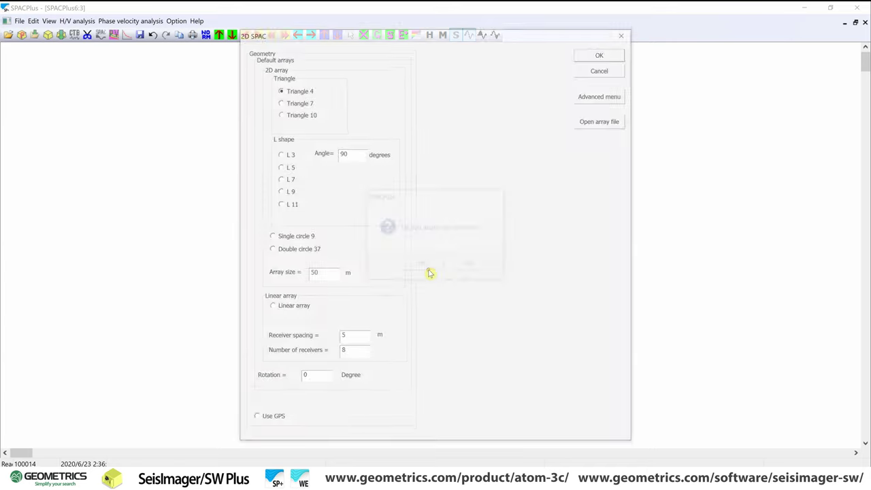
left_click(601, 123)
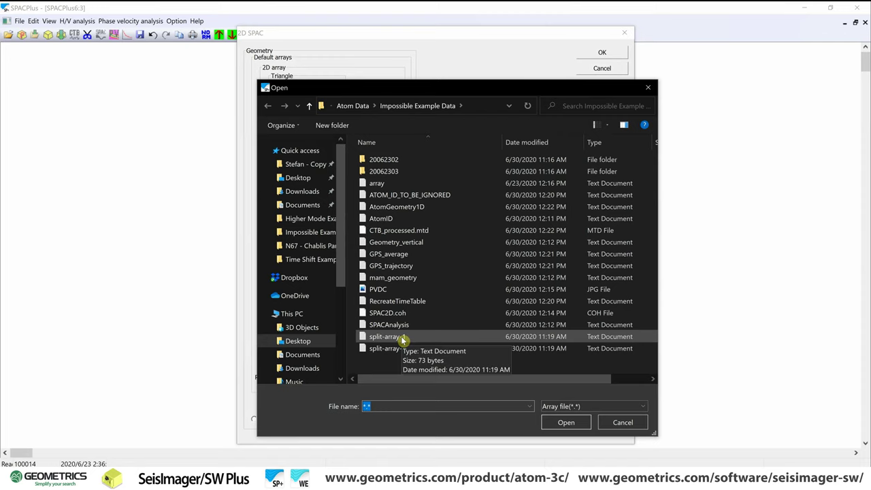
key("super+e")
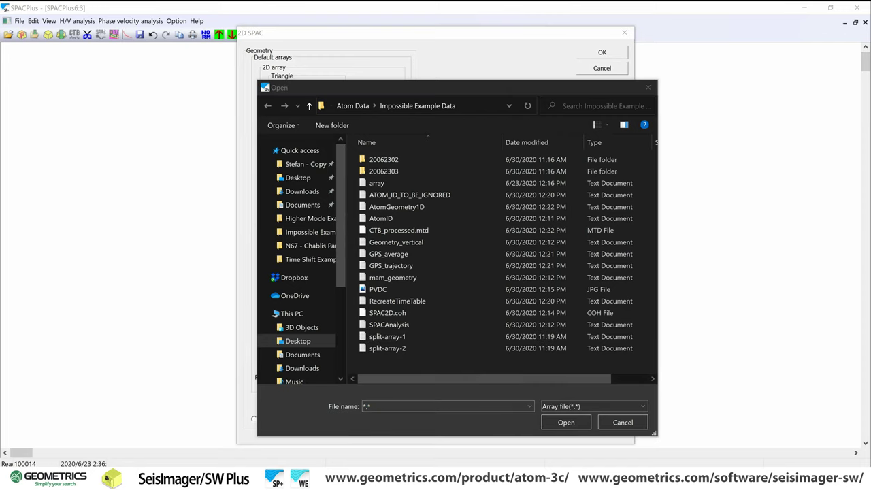
double_click(638, 321)
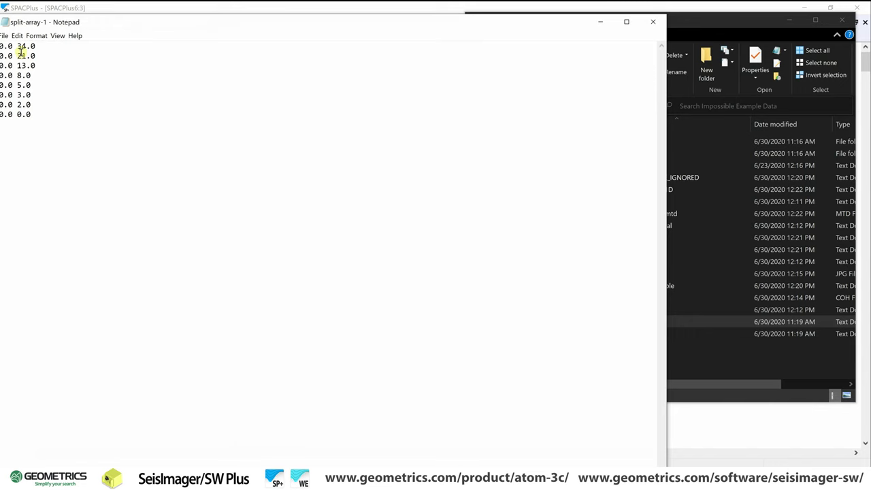
left_click(661, 27)
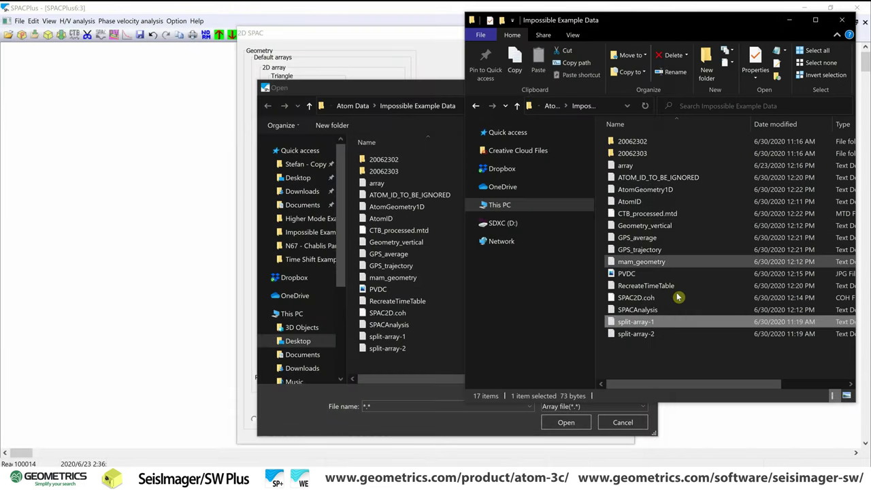
left_click(790, 20)
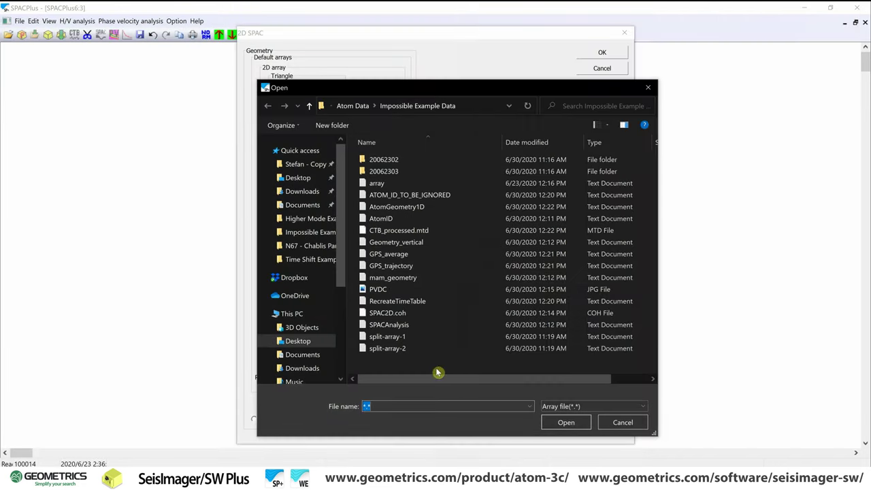
- Load split-array-1 with 8 receivers, accept the 2D SPAC settings and acknowledge the 33-block summaries
left_click(408, 336)
left_click(566, 423)
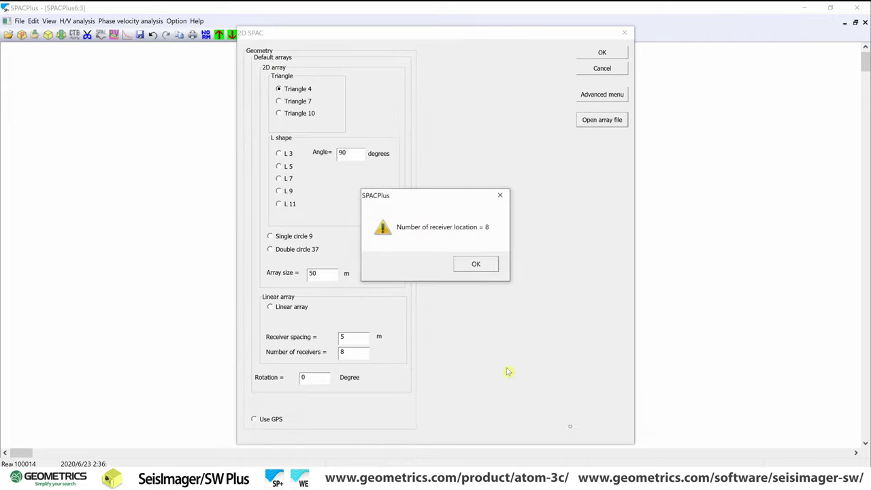
left_click(470, 264)
left_click(602, 53)
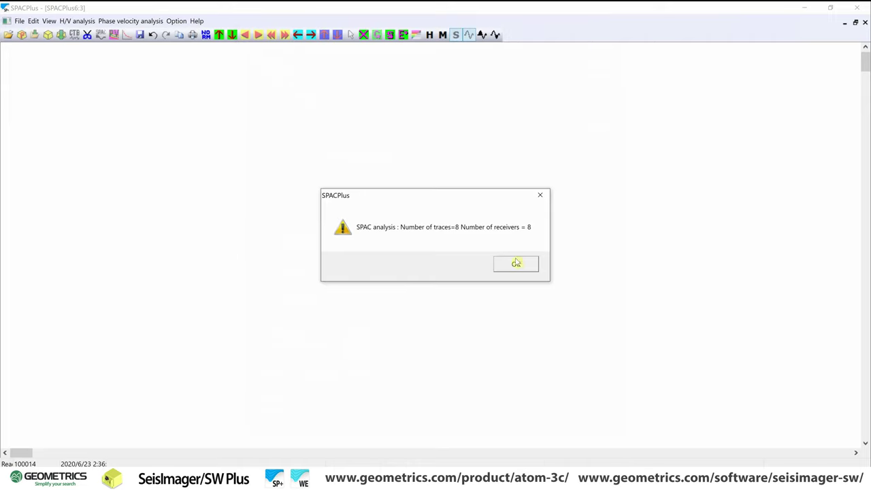
left_click(516, 264)
left_click(483, 263)
left_click(493, 264)
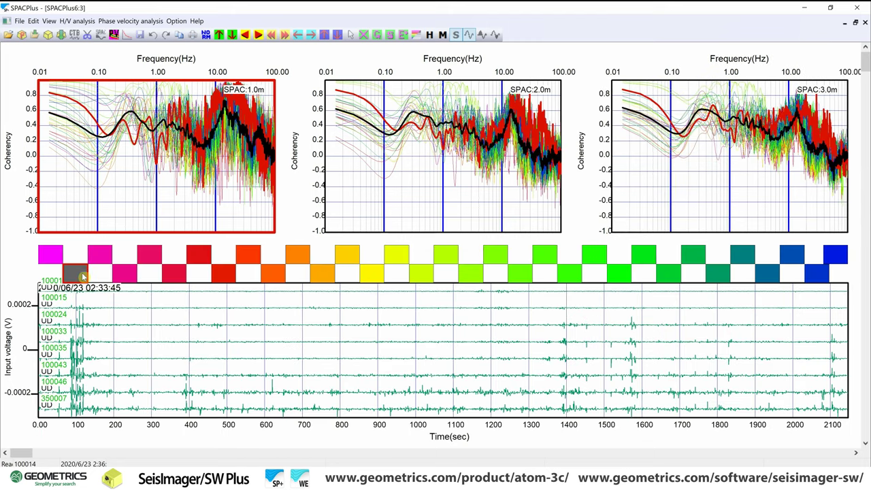
- Review the rendered 1.0, 2.0 and 3.0 m coherency panels with the second time block greyed out
left_click(634, 292)
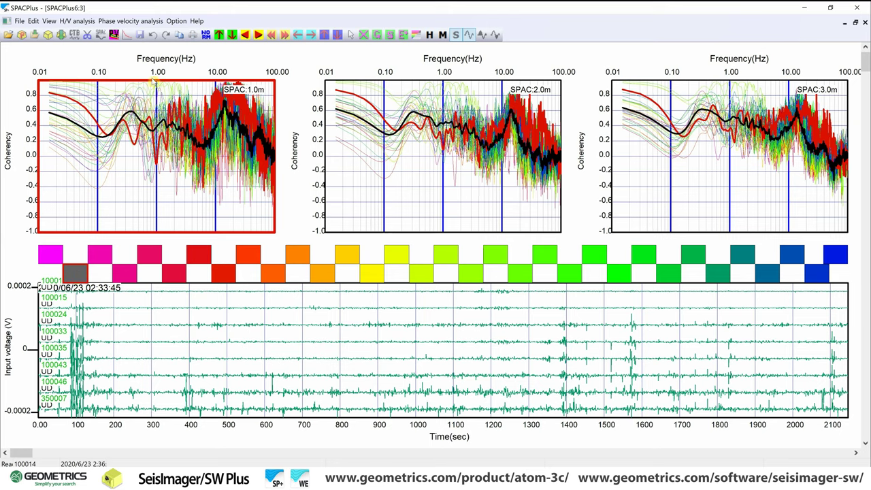
- Generate the eight-sensor phase-velocity image to 29.9988 Hz and pick picks between about 170 and 500 m/s
left_click(115, 35)
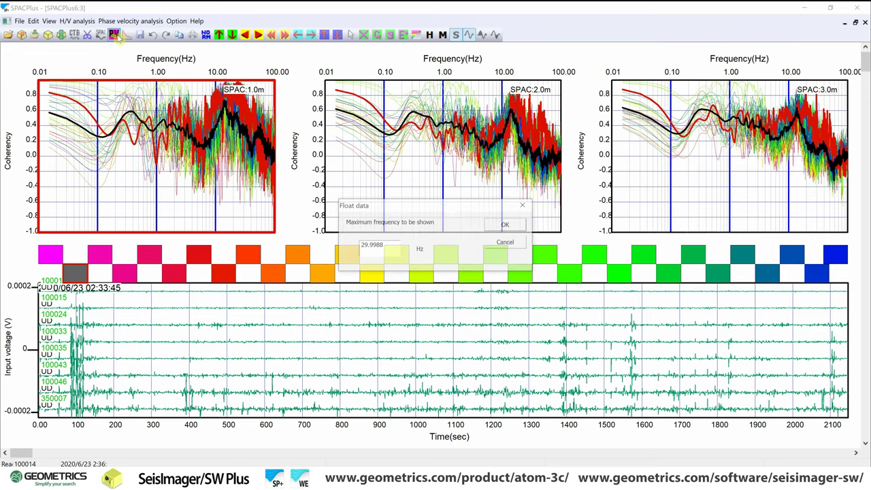
left_click(506, 225)
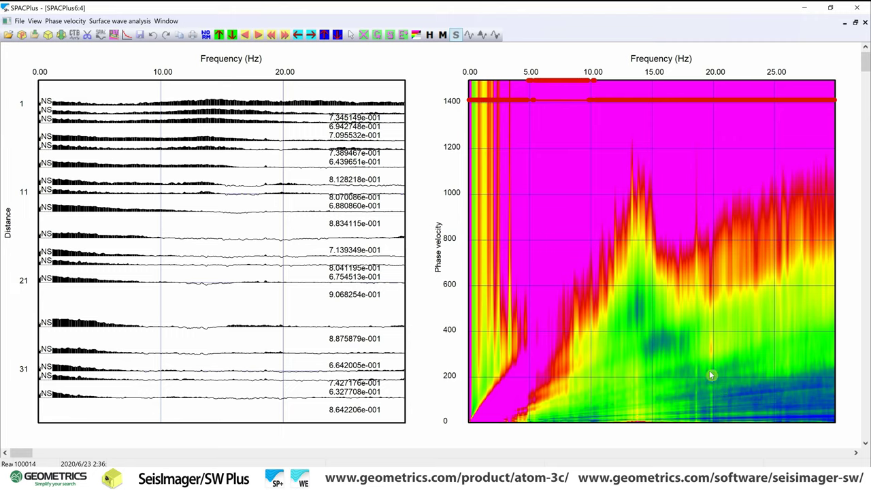
left_click(633, 136)
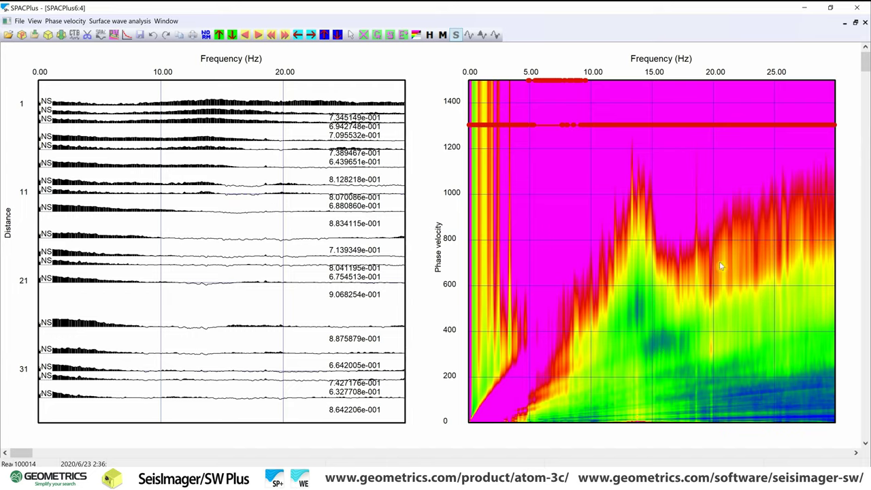
left_click(718, 384)
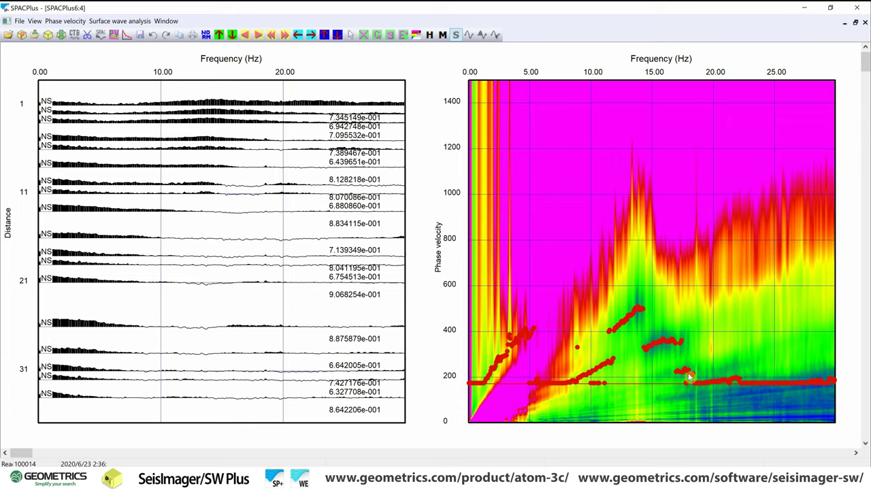
- Draw a straight pick line from about 500 m/s near 13 Hz down to 240 m/s near 18 Hz
left_click(639, 312)
left_click(686, 373)
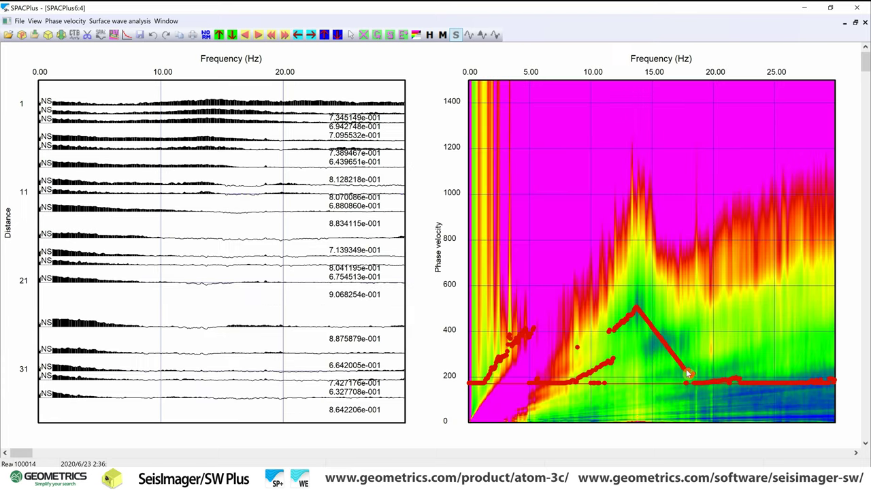
left_click(630, 312)
left_click(698, 370)
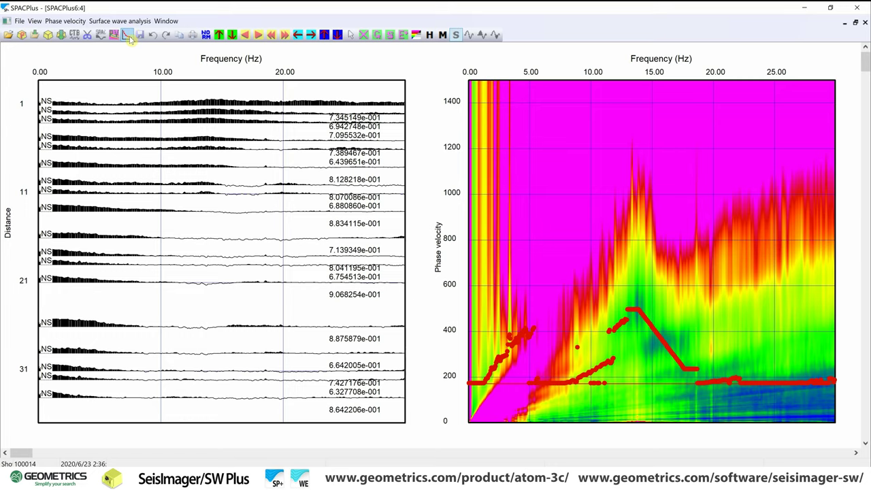
- Send the picks to WaveEq, keeping all 490 phase-velocity points uninterpolated
left_click(130, 36)
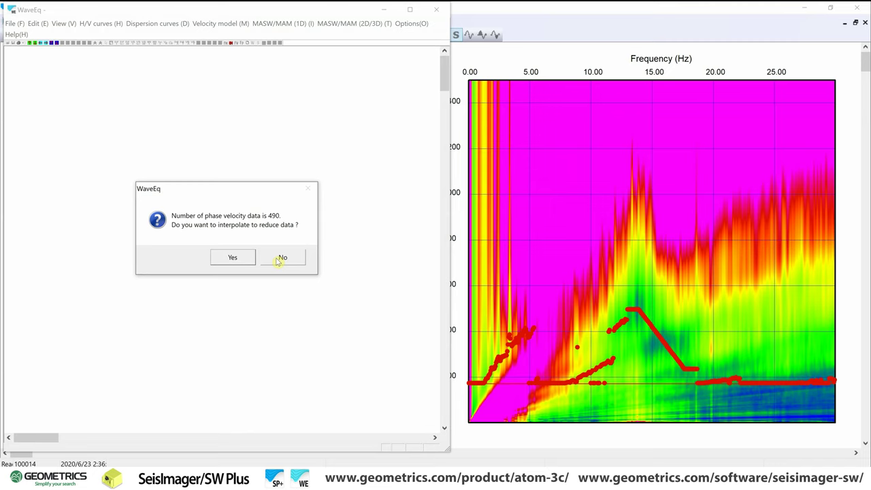
left_click(280, 258)
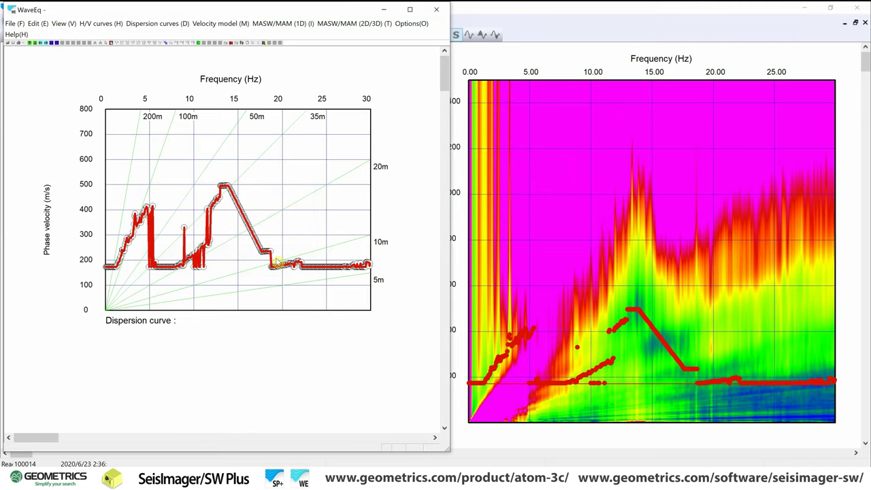
left_click(115, 25)
- Delete picks outside a frequency gate set from about 13 Hz to 18 Hz
mouse_move(156, 25)
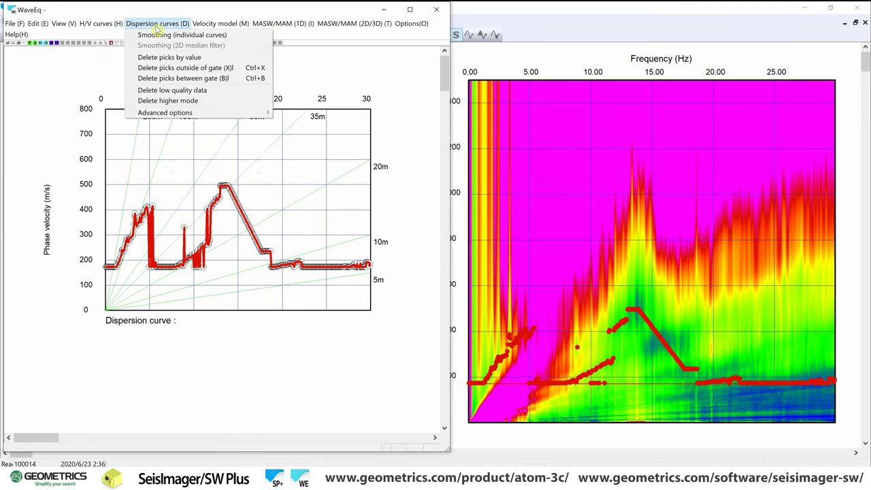
left_click(182, 69)
key("Right")
key("Right")
key("Right")
key("Right")
key("Right")
key("Right")
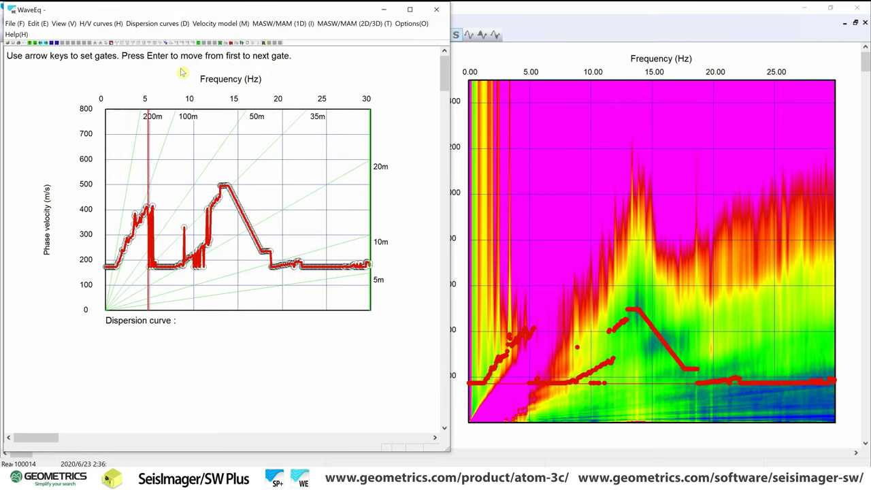
key("Right")
key("Right")
key("Right")
key("Right")
key("Right")
key("Right")
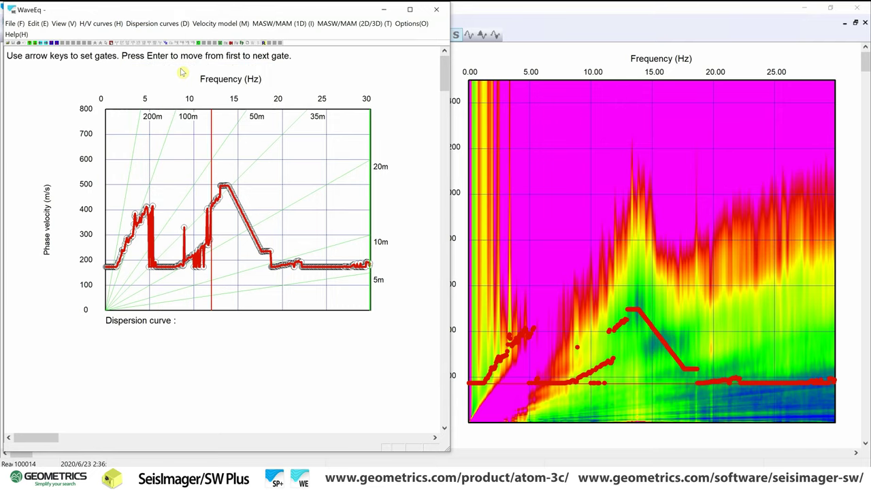
key("Left")
key("Left")
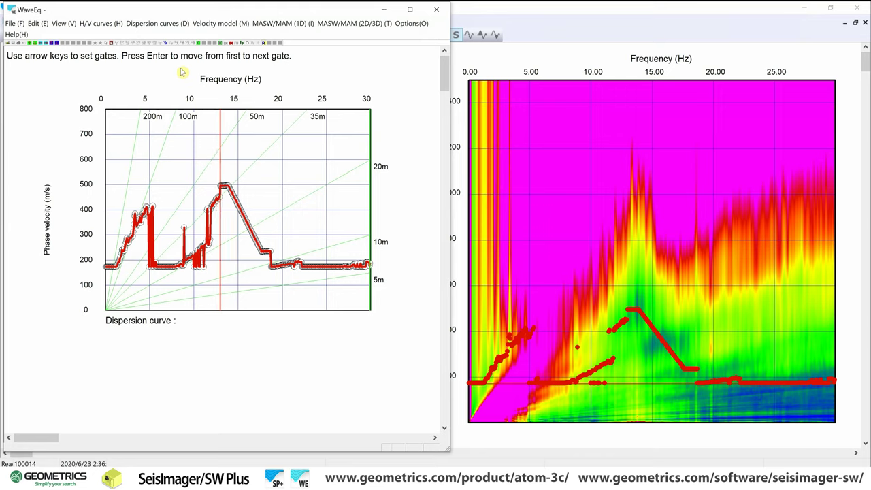
key("Return")
key("Left")
key("Left")
key("Left")
key("Left")
key("Left")
key("Left")
key("Left")
key("Left")
key("Left")
key("Left")
key("Left")
key("Left")
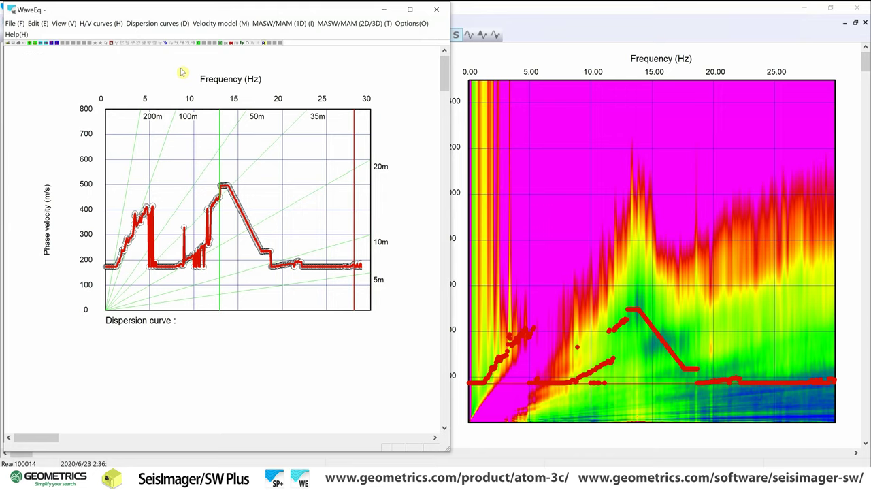
key("Right")
key("Right")
key("Left")
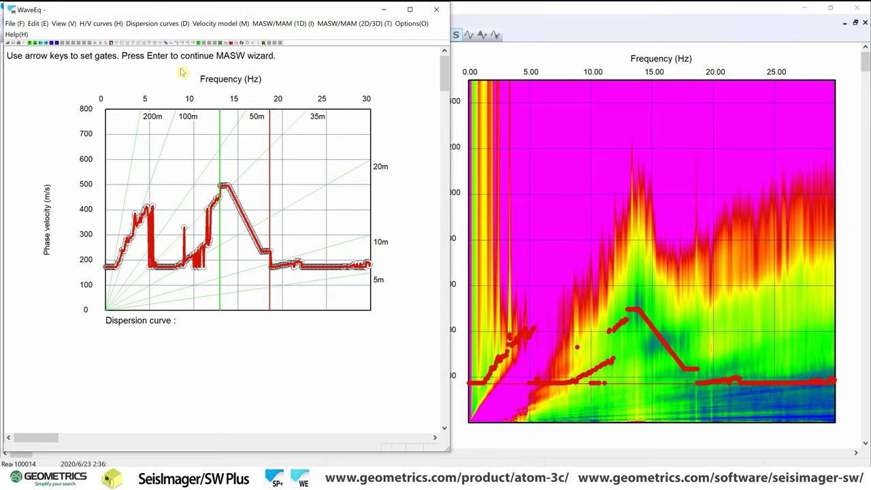
key("Return")
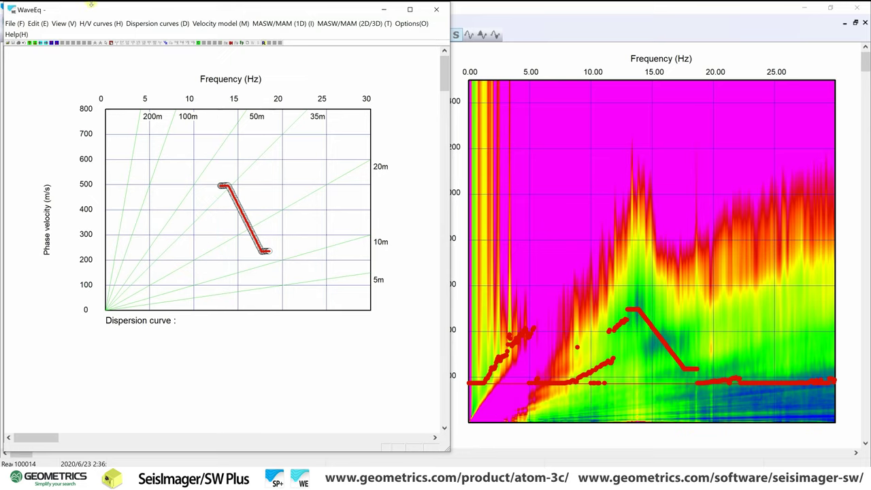
left_click(11, 23)
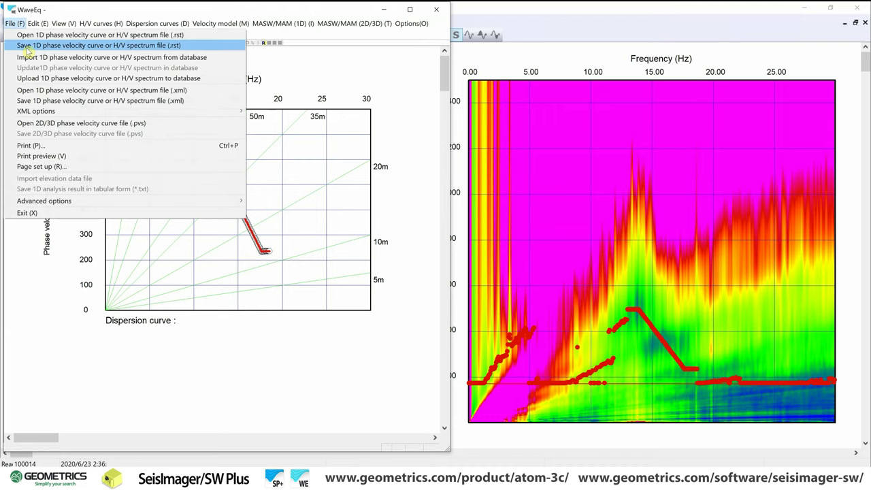
- Save the curve as 13-18hz.rst under Atom Data's Impossible Example Data folder, then minimise WaveEq
left_click(27, 45)
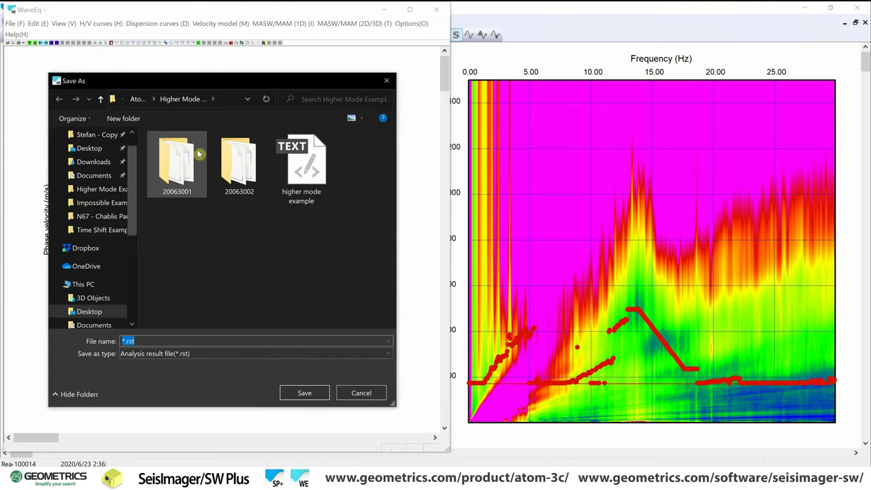
left_click(136, 99)
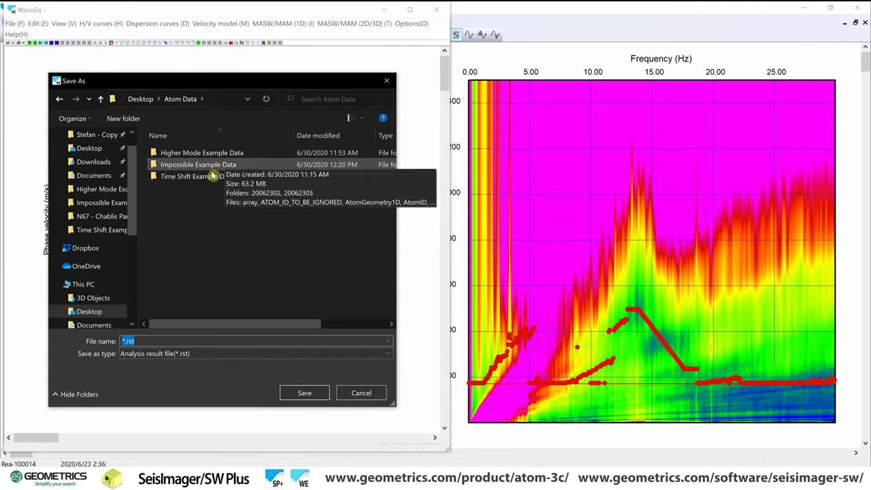
double_click(211, 169)
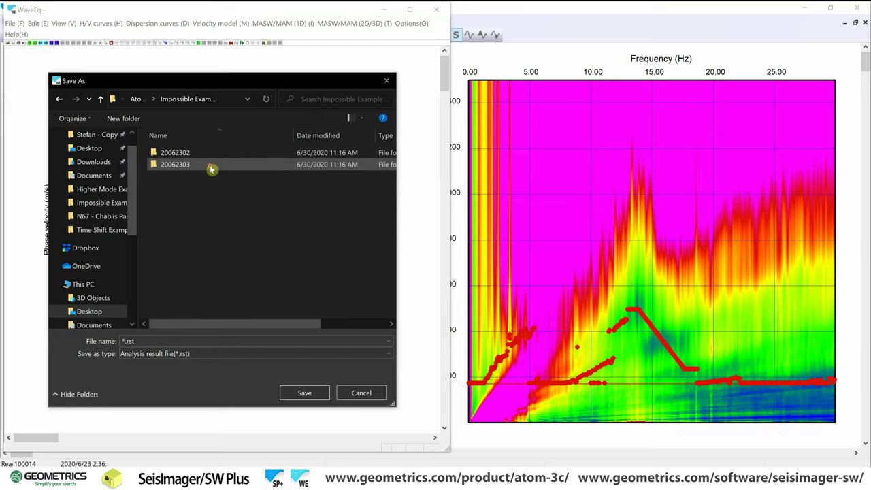
left_click(154, 336)
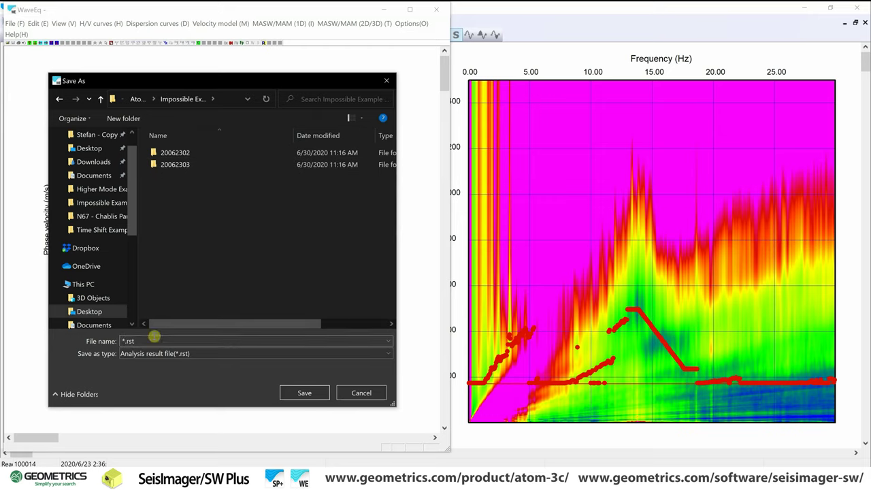
type("13-18hz")
left_click(305, 392)
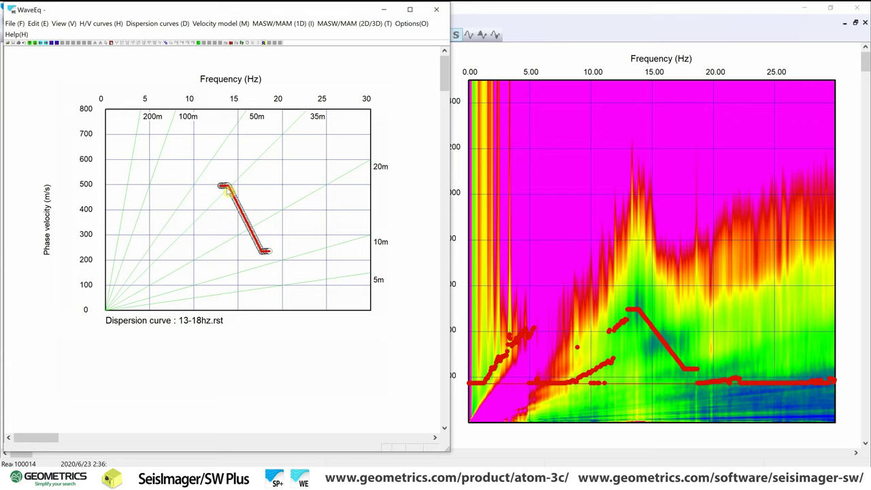
left_click(386, 11)
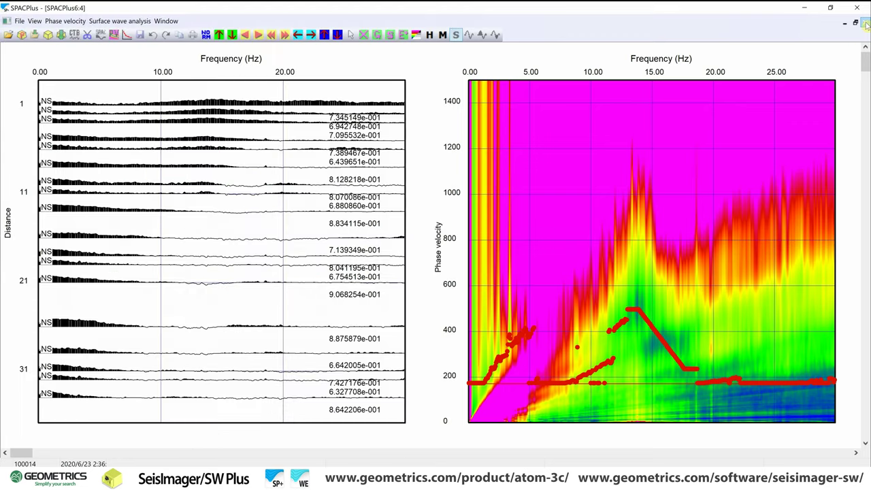
- Close the four child plot windows so all traces are visible
left_click(866, 24)
left_click(866, 24)
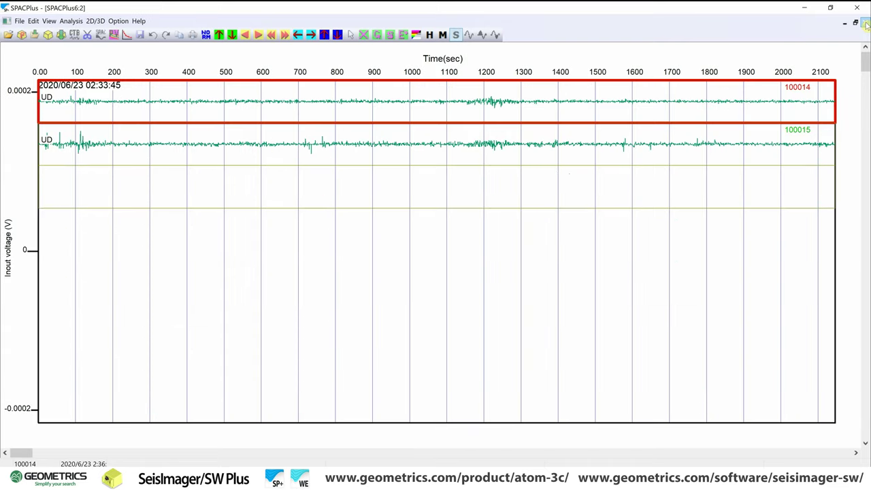
left_click(866, 24)
left_click(867, 24)
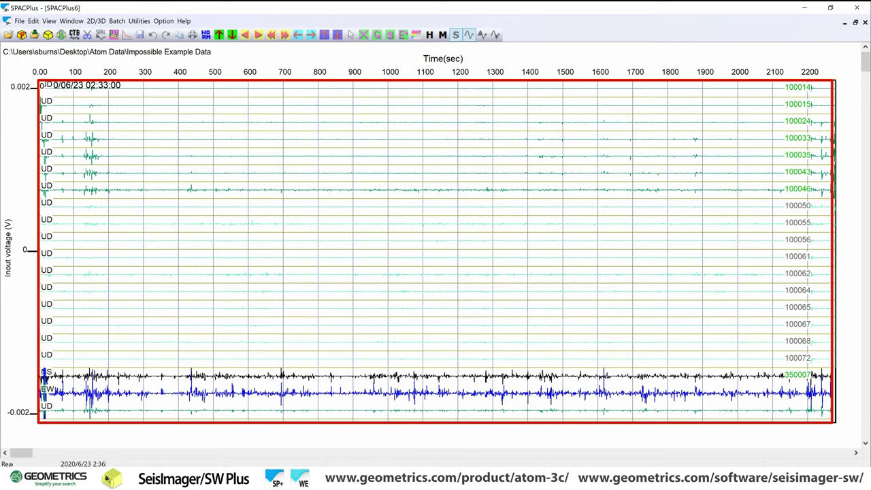
- Replace the AU (box) ignore list with the seven IDs 100014–100046 and confirm
left_click(20, 21)
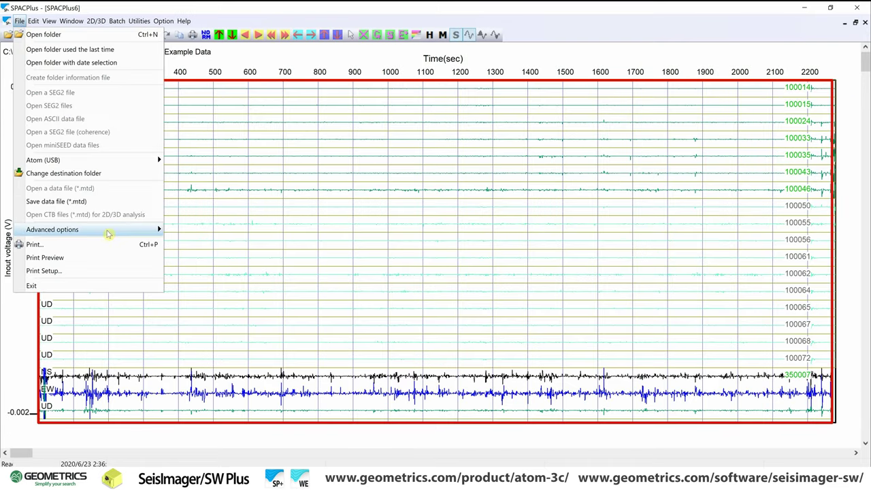
mouse_move(109, 234)
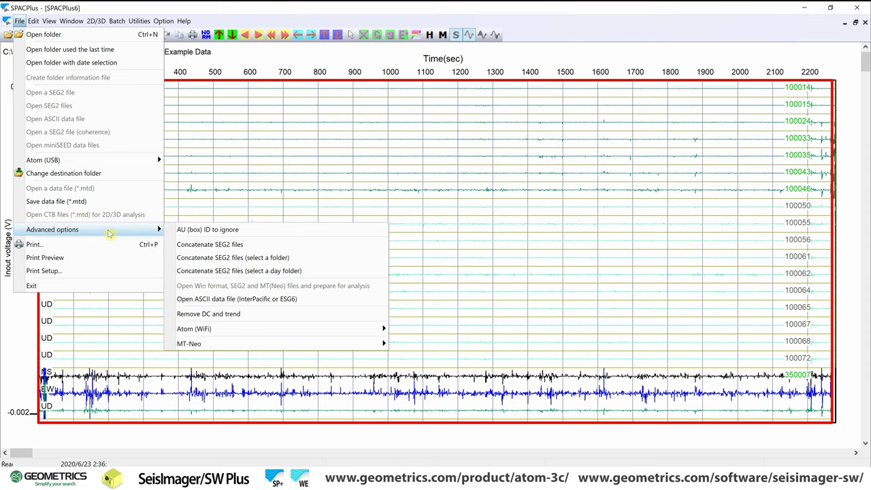
left_click(204, 232)
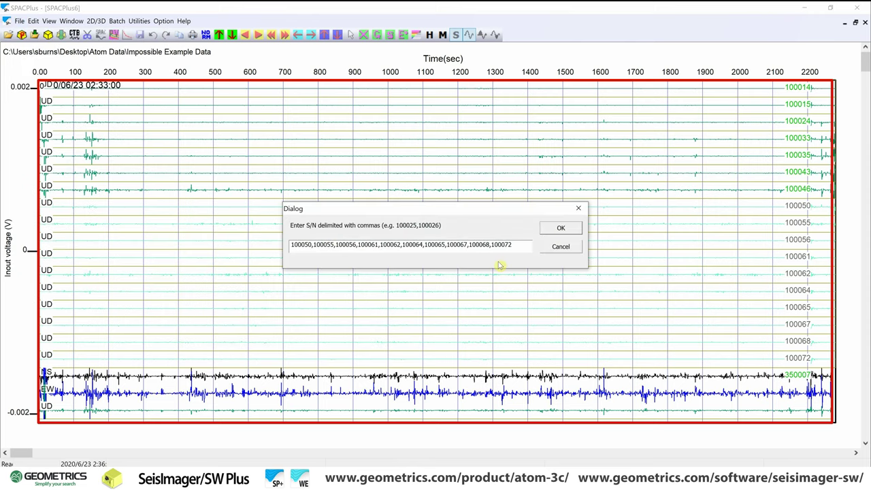
left_click_drag(515, 246, 222, 235)
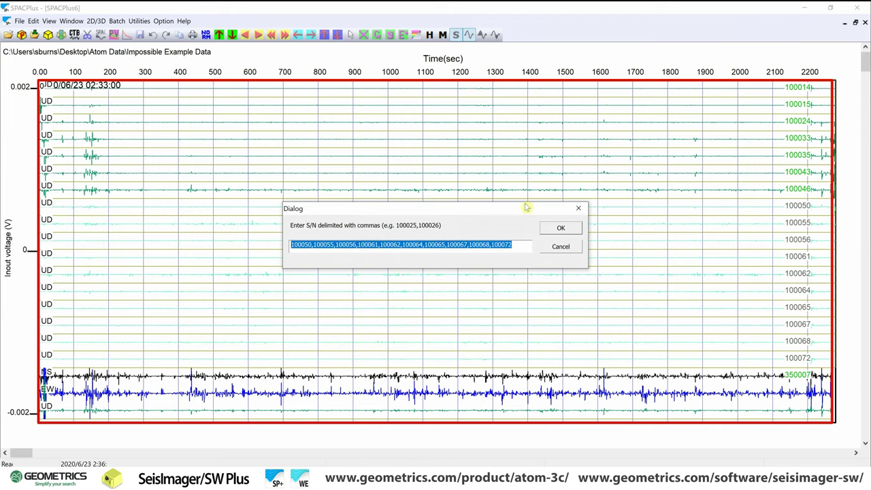
key("BackSpace")
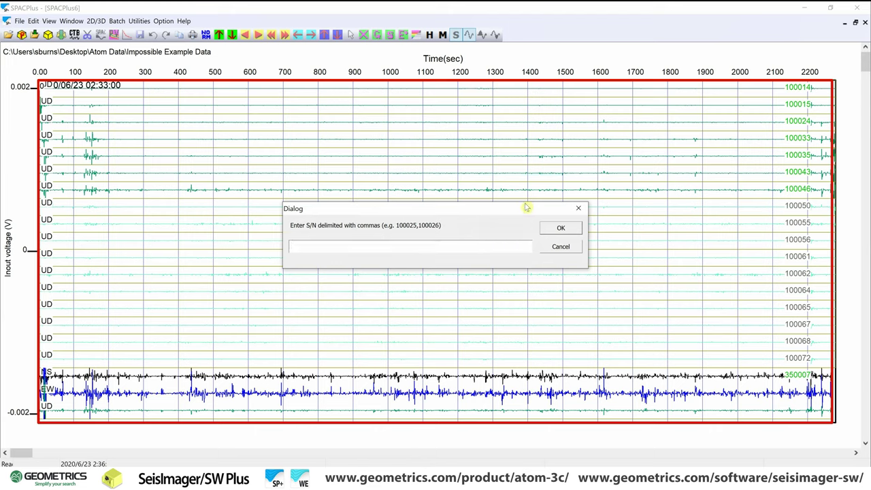
type("1")
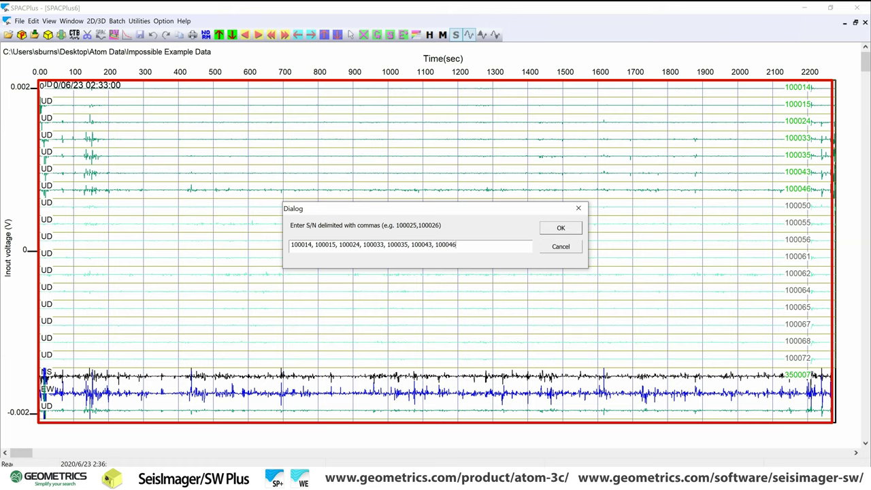
left_click(558, 231)
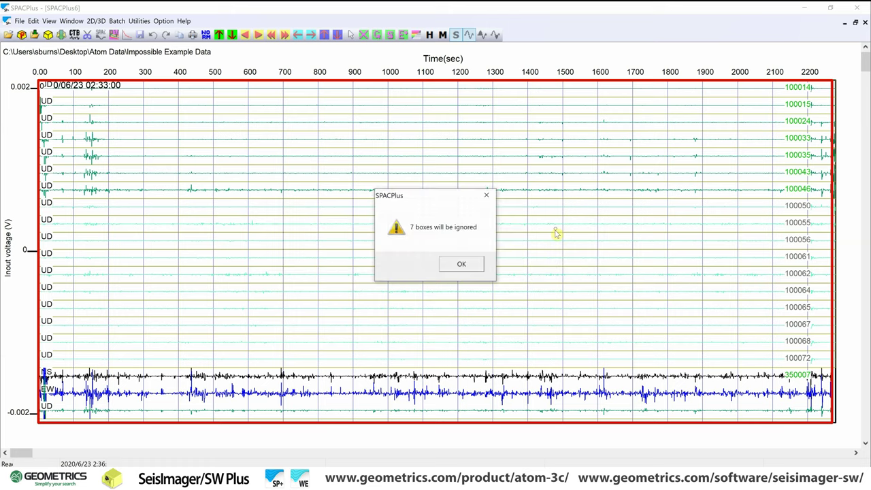
left_click(475, 267)
left_click(479, 267)
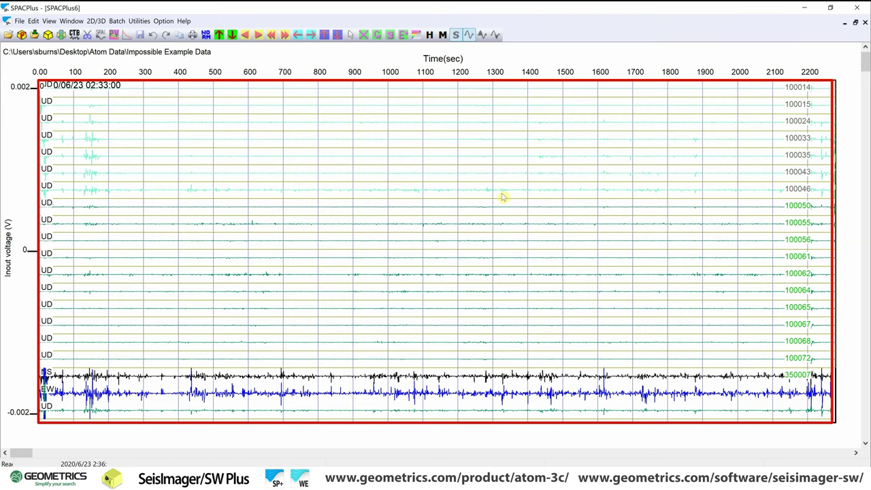
- Reload the active stations' unfiltered Vertical (U-D) records and cut them at the yellow marker
left_click(75, 34)
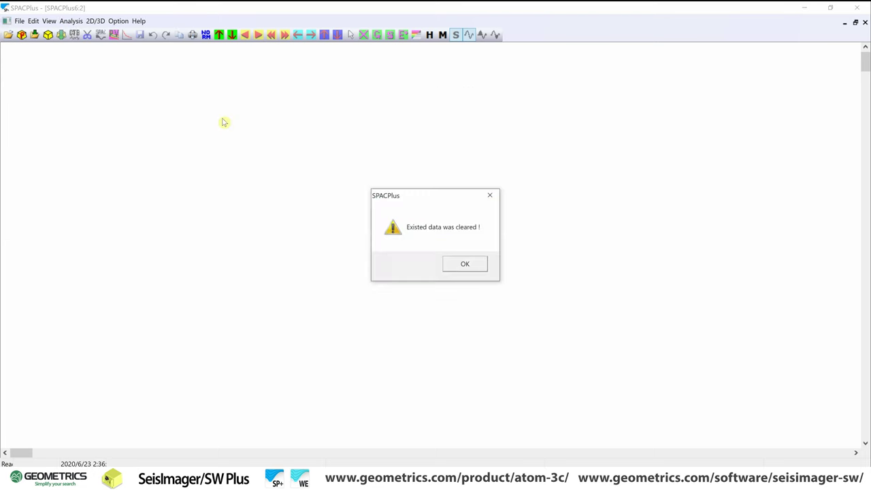
left_click(480, 268)
left_click(487, 272)
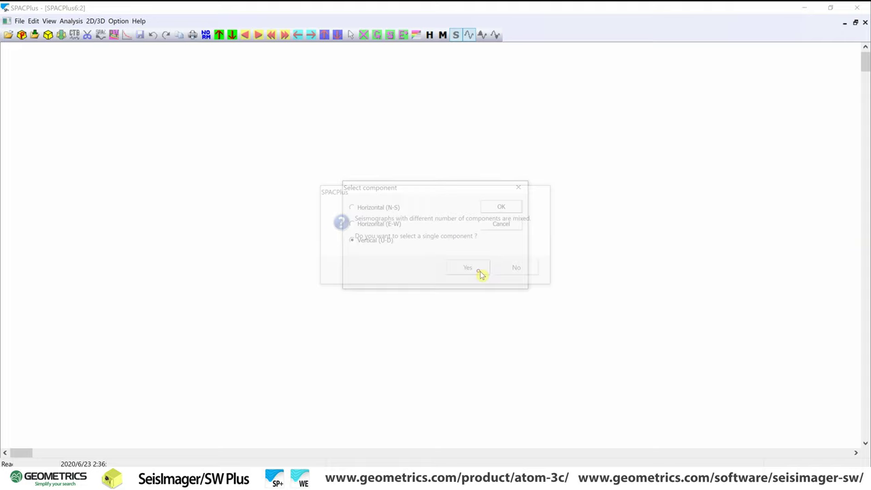
left_click(503, 207)
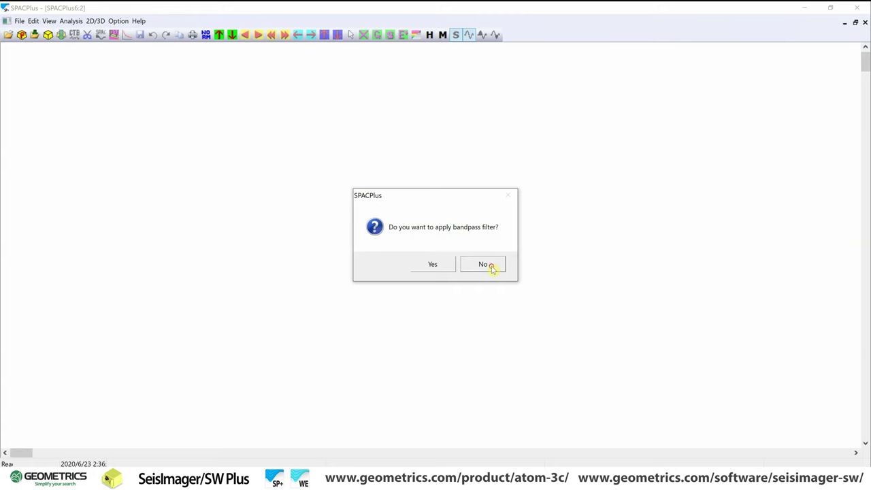
left_click(492, 267)
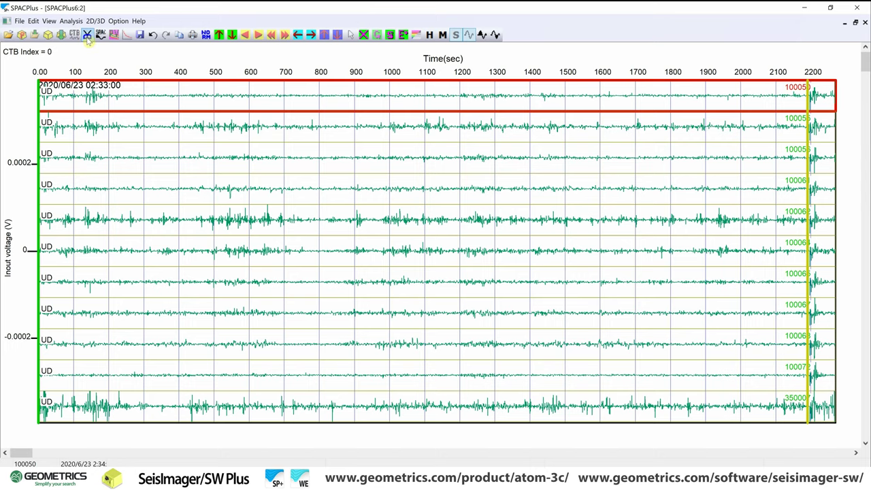
left_click(87, 36)
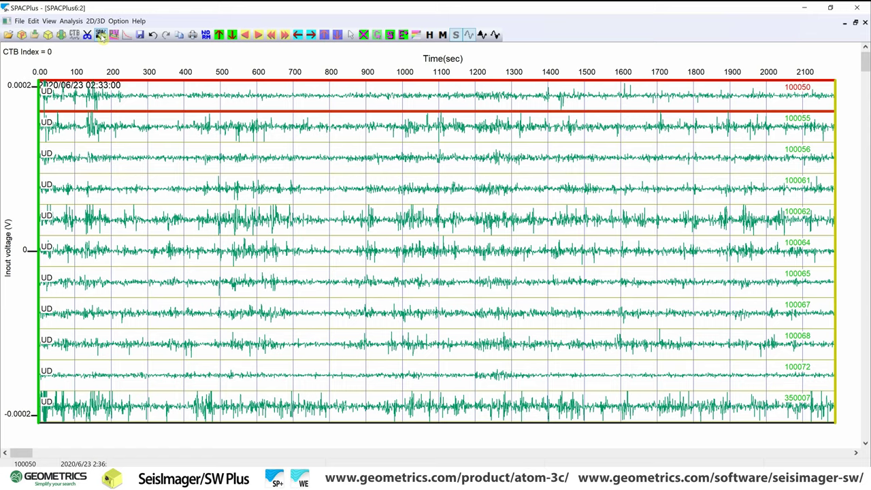
left_click(101, 37)
- Load the split-array-2 array geometry file for the eleven receivers
left_click(422, 263)
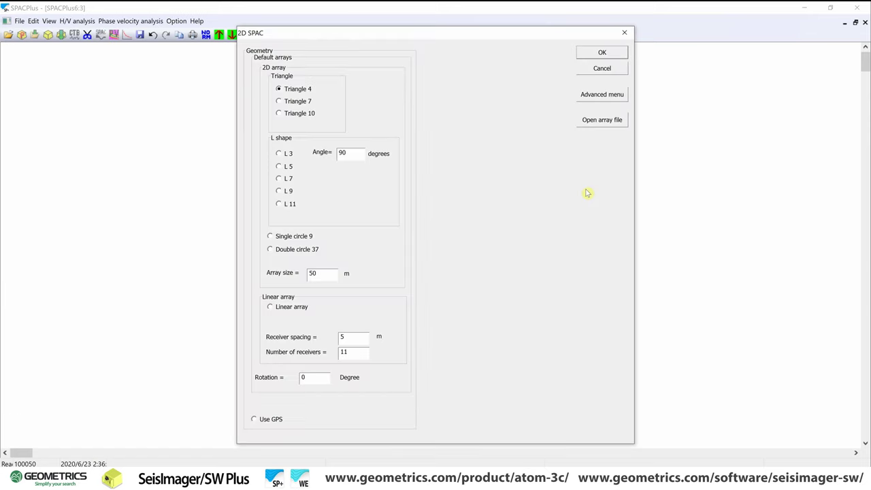
left_click(602, 120)
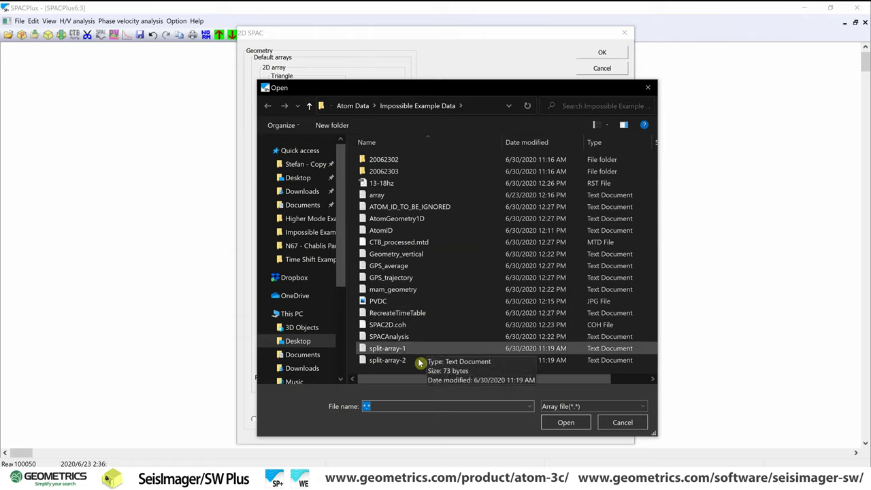
left_click(419, 362)
left_click(564, 422)
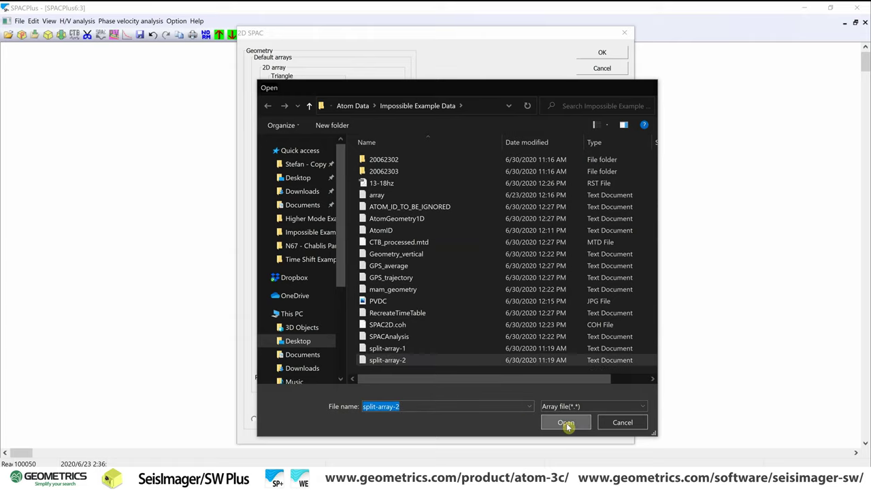
left_click(477, 265)
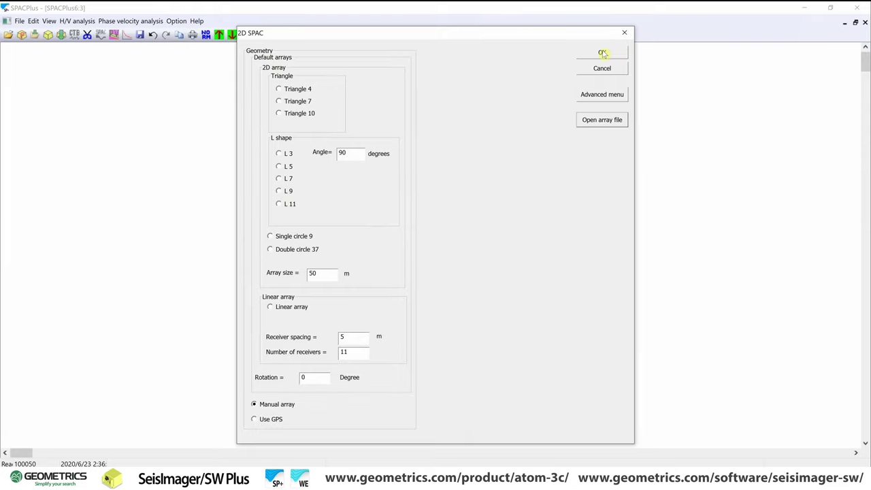
- Run the 2D SPAC analysis, producing coherency plots from 55 pairs and 10 spacings
left_click(599, 54)
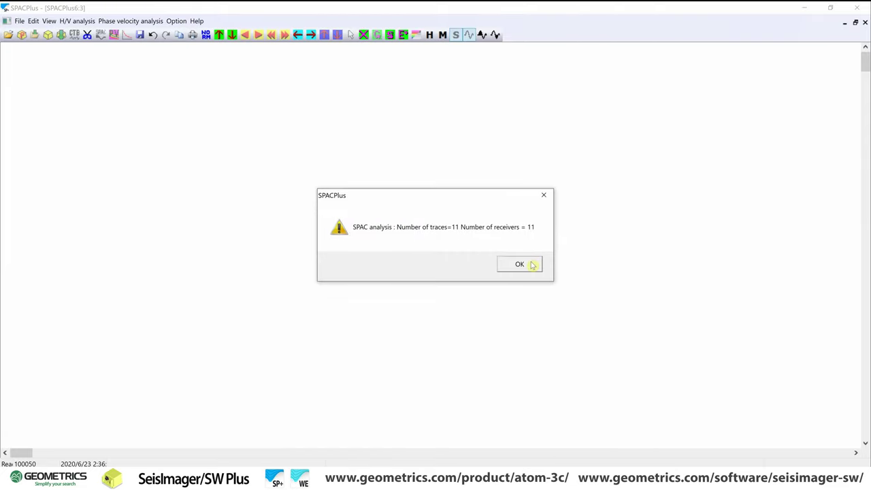
left_click(531, 266)
left_click(479, 266)
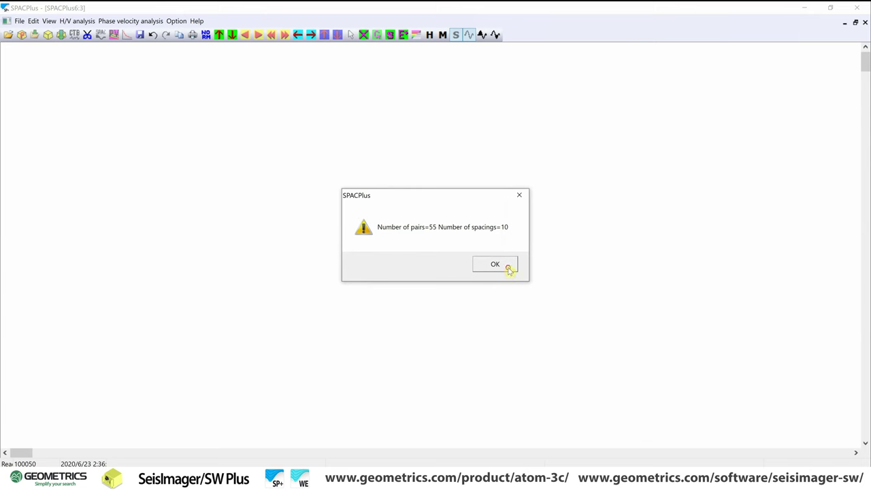
left_click(509, 268)
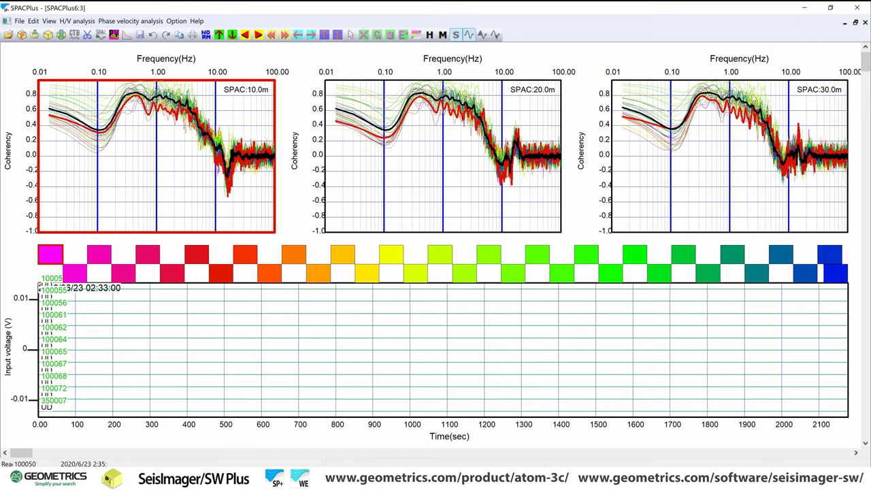
- Page through the coherency plots up to the 80–100 m spacings and back to 10 m
left_click(258, 35)
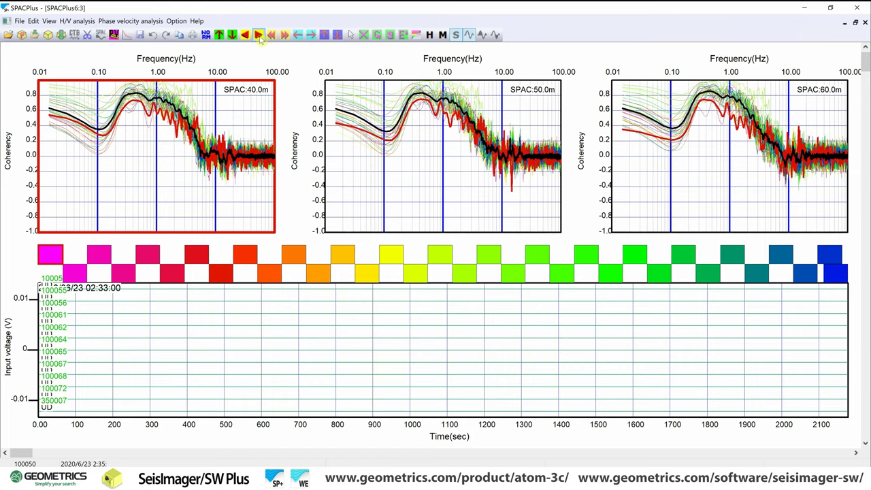
left_click(259, 36)
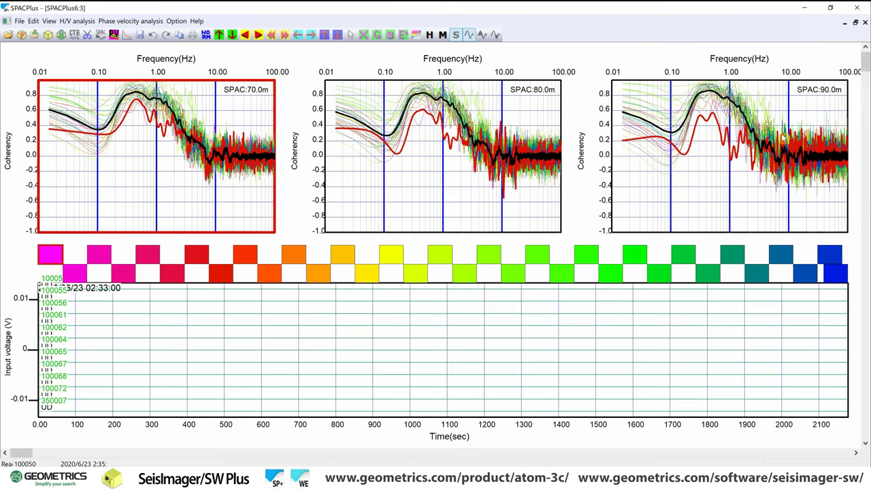
left_click(258, 35)
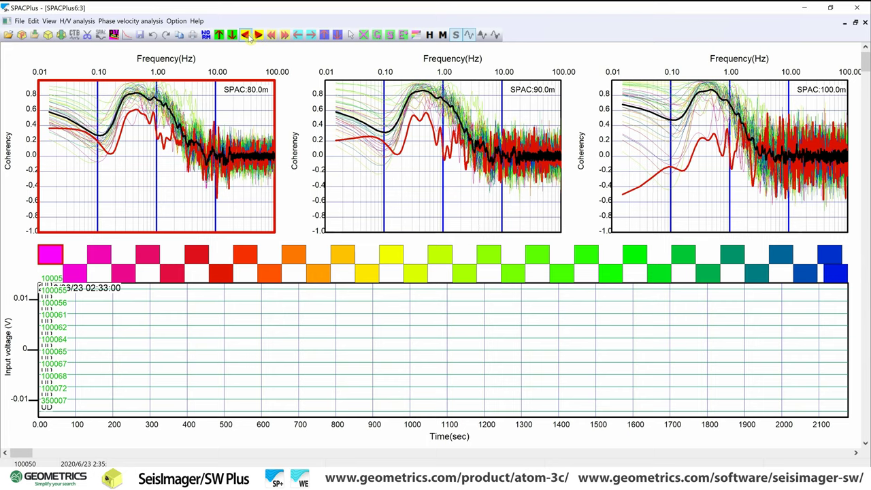
left_click(246, 35)
left_click(246, 36)
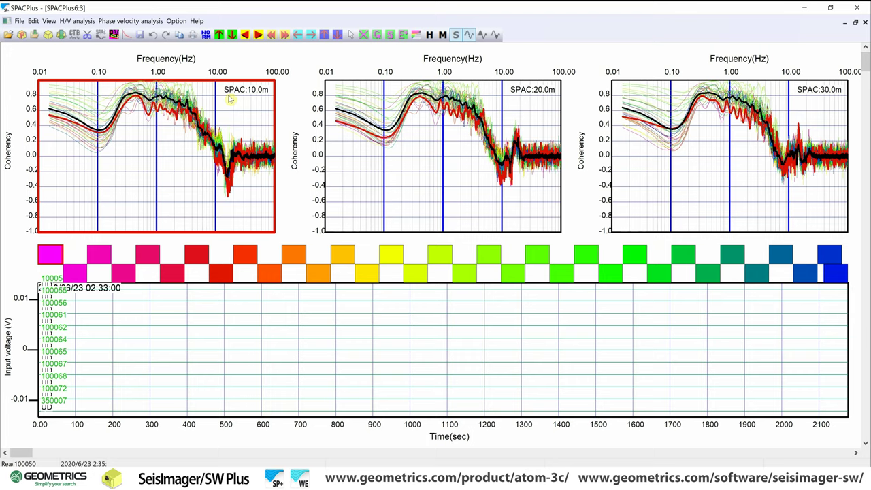
- Advance to the 80–100 m spacing plots and redraw them with waveforms shown
left_click(260, 35)
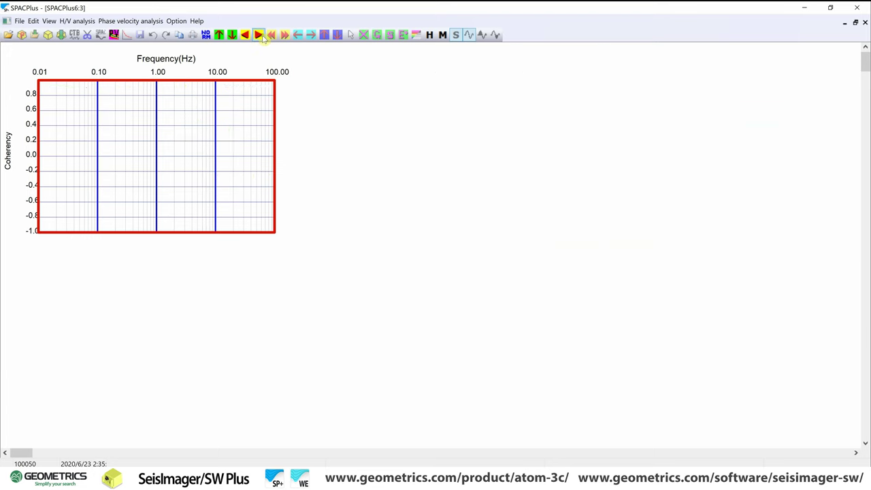
left_click(260, 36)
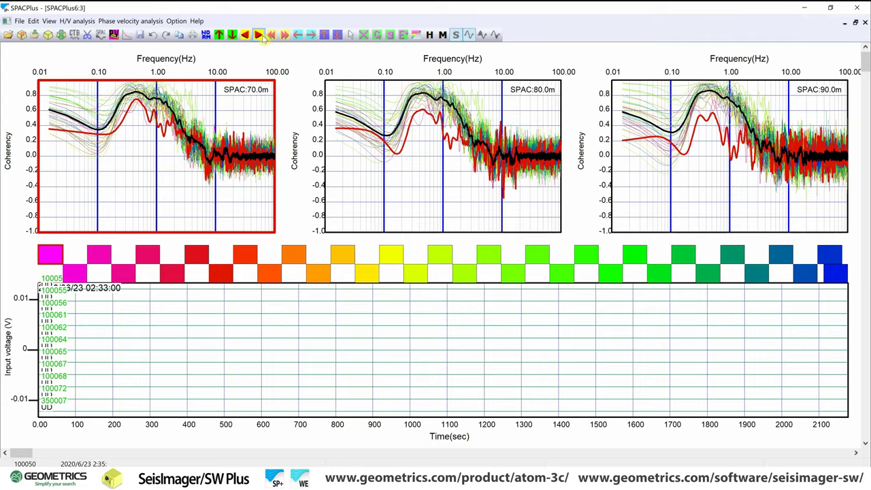
left_click(260, 35)
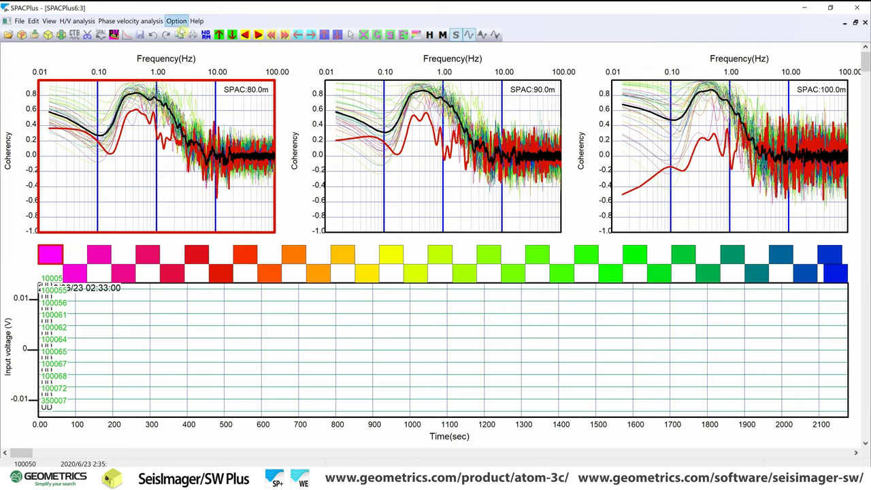
left_click(115, 39)
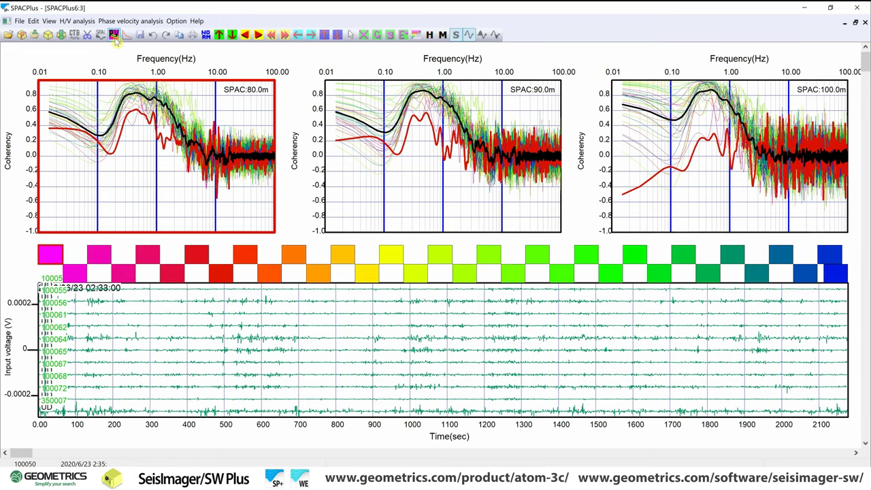
- Compute the phase-velocity image up to 29.9988 Hz and reset the dispersion picks
left_click(115, 35)
left_click(507, 224)
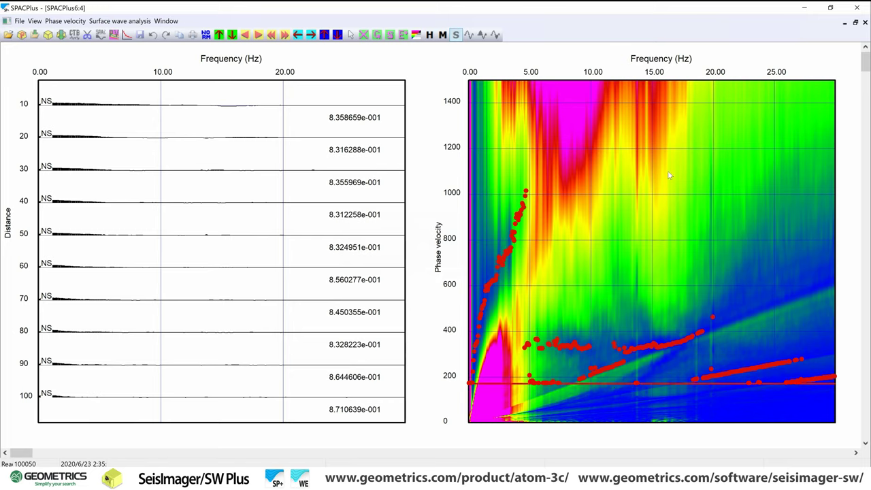
left_click(666, 86)
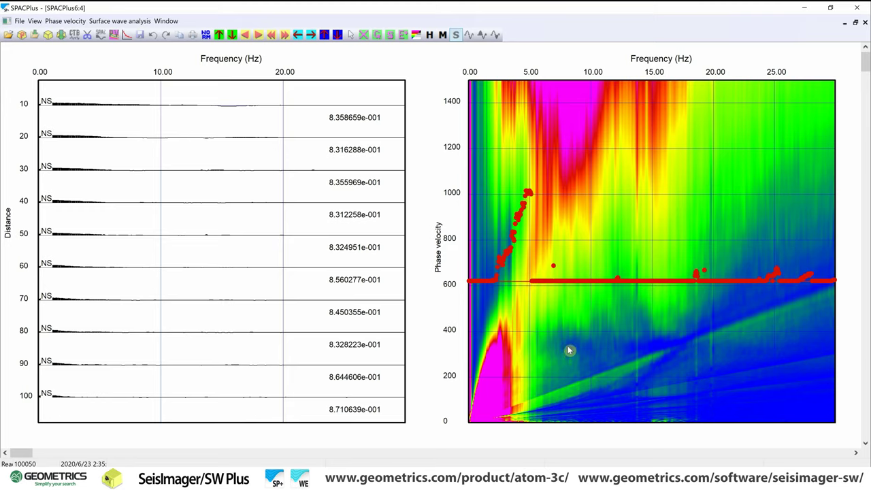
left_click(580, 283)
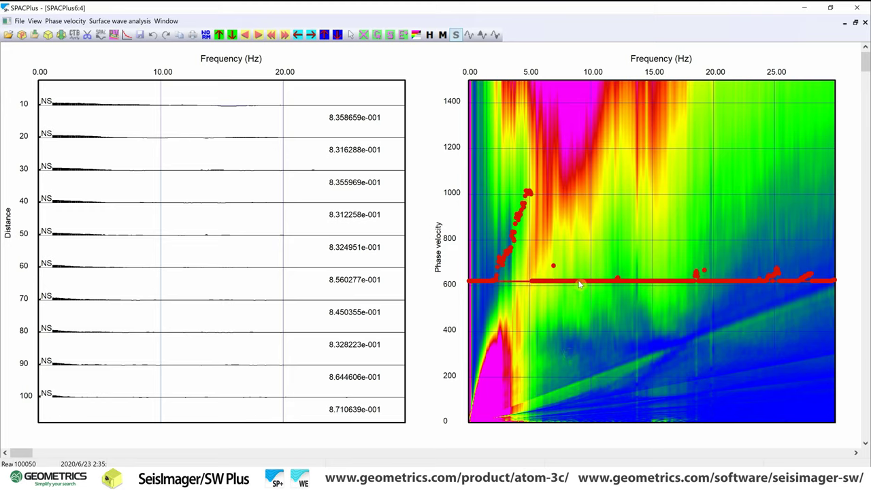
- Re-pick the dispersion curve, lowering the 4–5 Hz picks, and send it to WaveEq
left_click(580, 360)
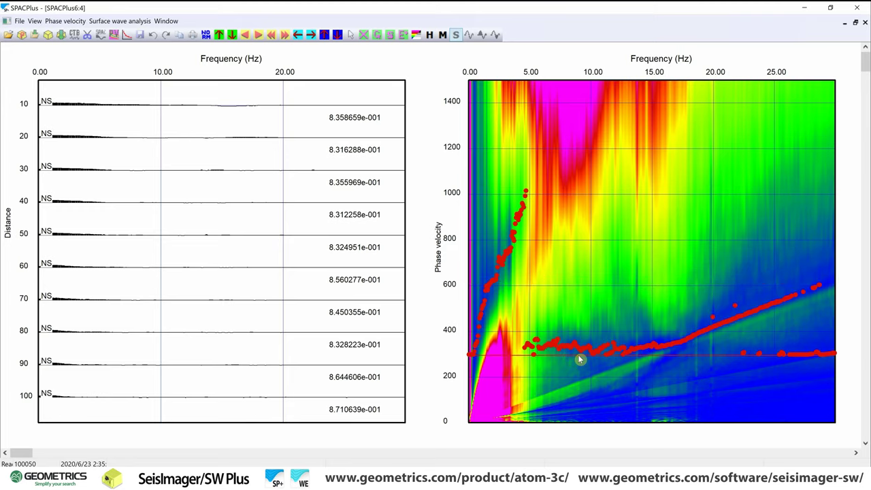
left_click(519, 267)
left_click(527, 288)
left_click(531, 307)
left_click(539, 324)
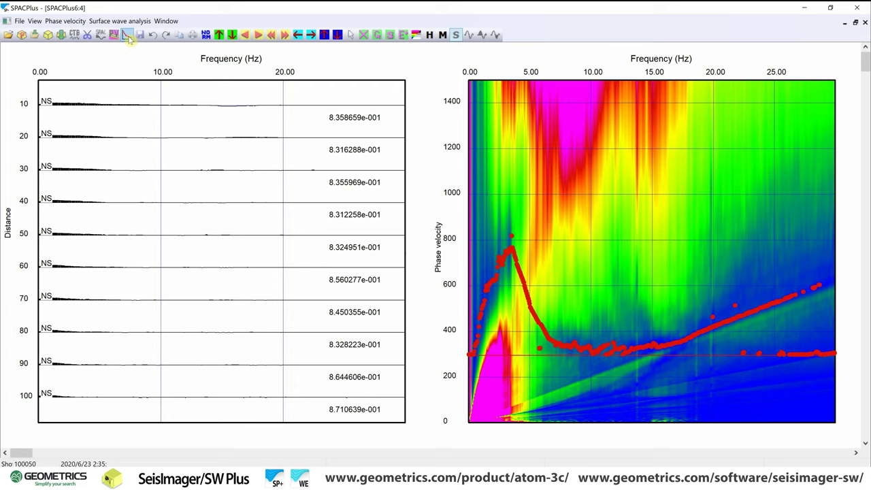
left_click(128, 36)
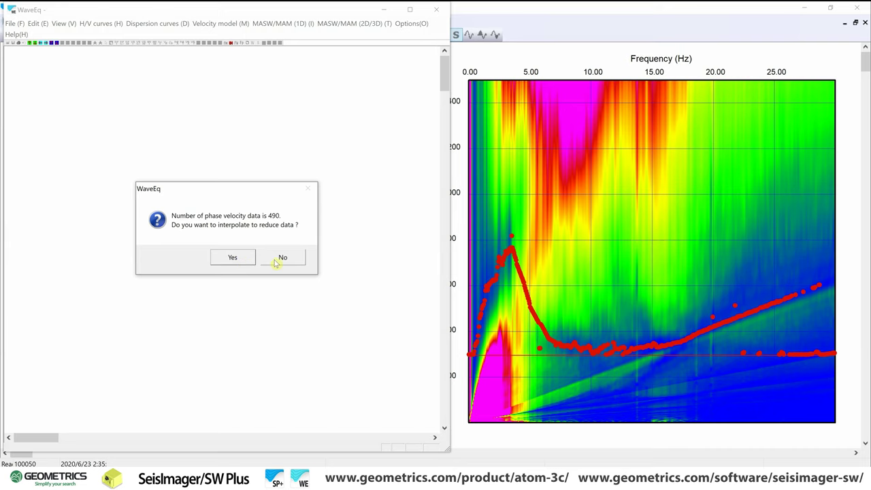
- Keep all 490 points uninterpolated and delete the curve data beyond a 13 Hz gate
left_click(280, 261)
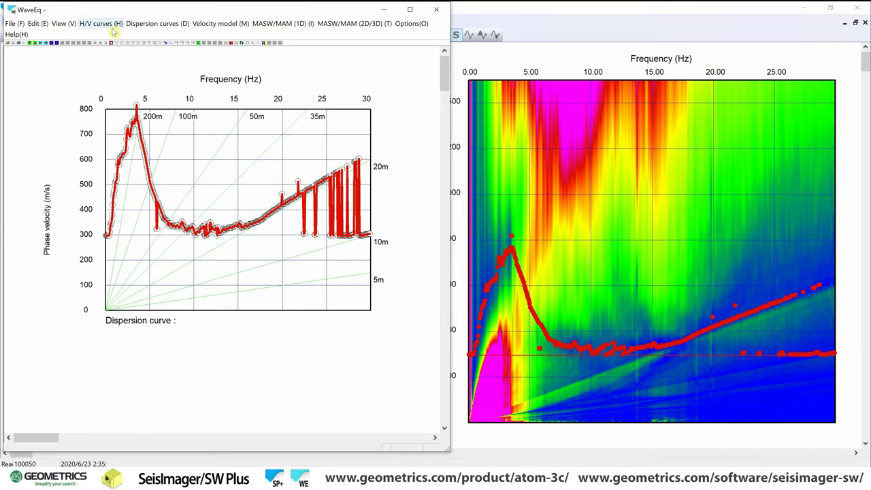
left_click(150, 25)
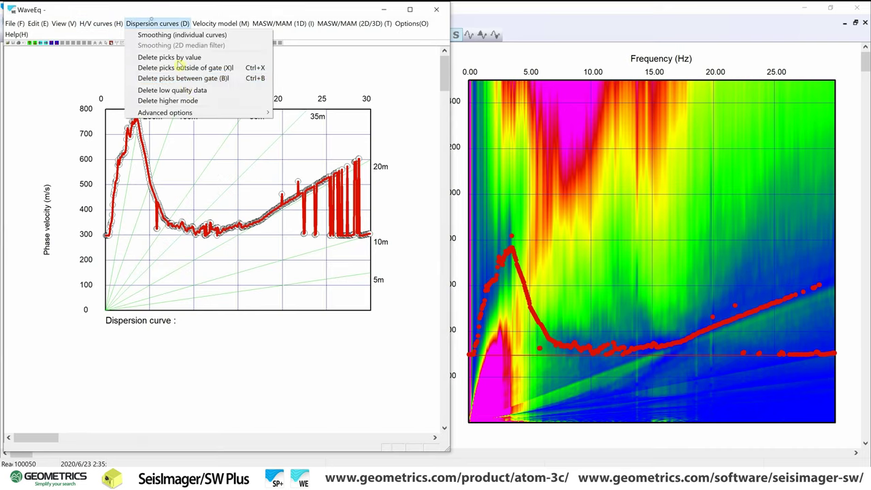
left_click(191, 67)
key("Right")
key("Right")
key("Right")
key("Right")
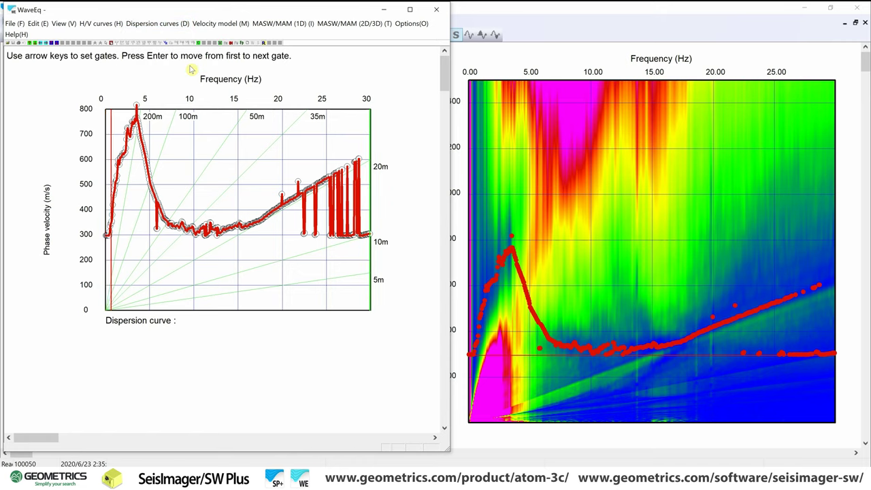
key("Right")
key("Left")
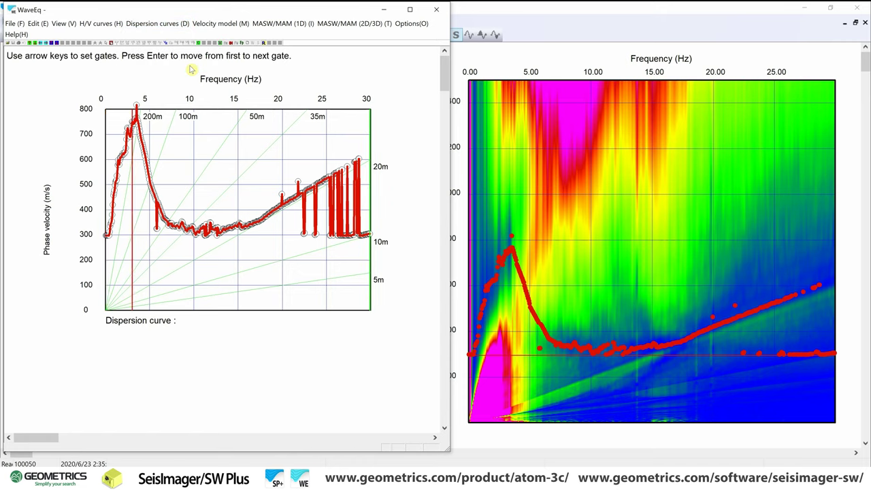
key("Left")
key("Right")
key("Right")
key("Left")
key("Left")
key("Left")
key("Left")
key("Left")
key("Left")
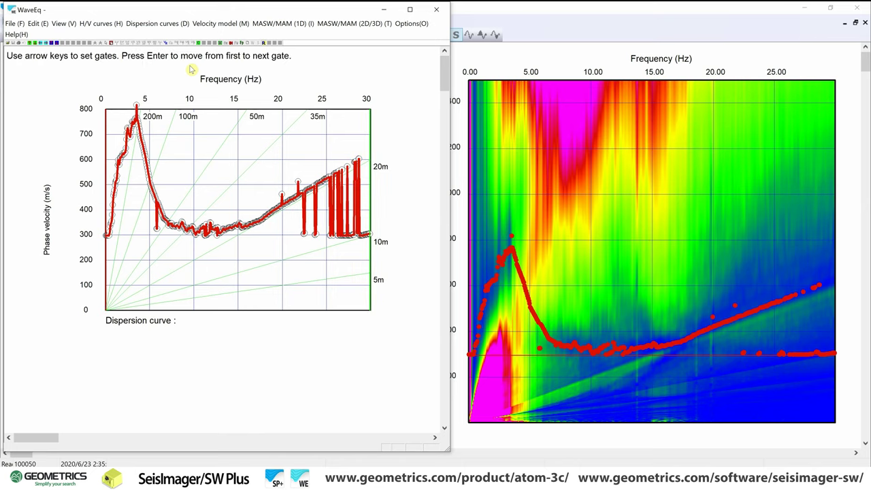
key("Return")
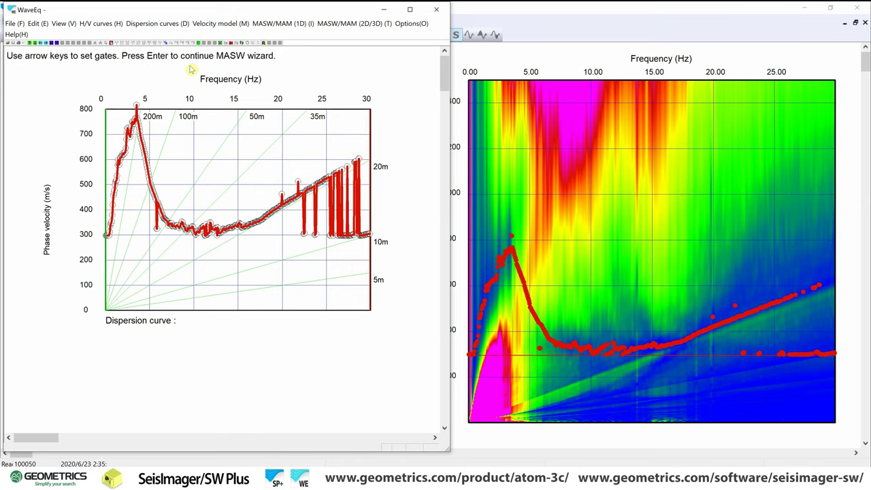
key("Left")
key("Left")
key("Left")
key("Left")
key("Left")
key("Left")
key("Left")
key("Left")
key("Left")
key("Left")
key("Left")
key("Left")
key("Left")
key("Left")
key("Left")
key("Left")
key("Left")
key("Left")
key("Left")
key("Left")
key("Left")
key("Left")
key("Left")
key("Left")
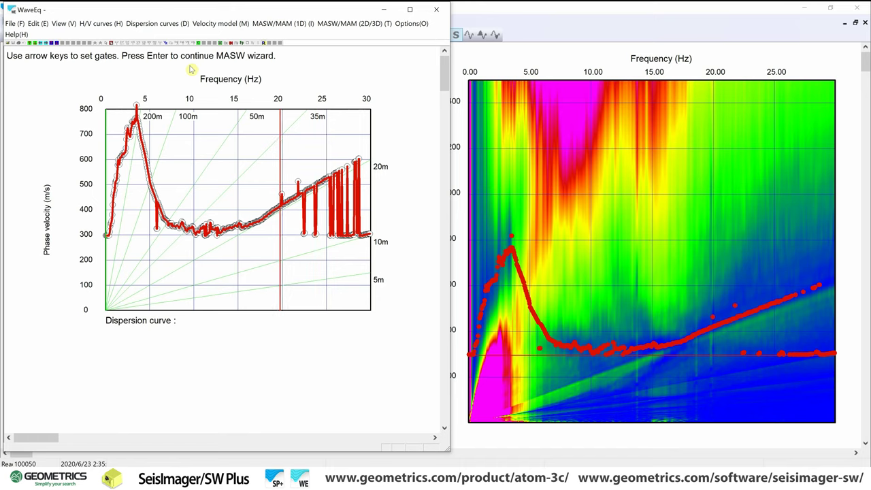
key("Left")
key("Left")
key("Left")
key("Left")
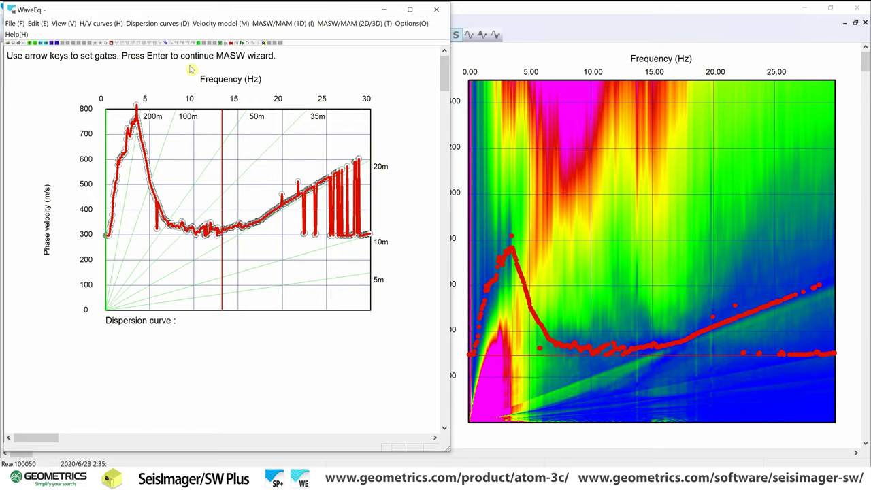
key("Return")
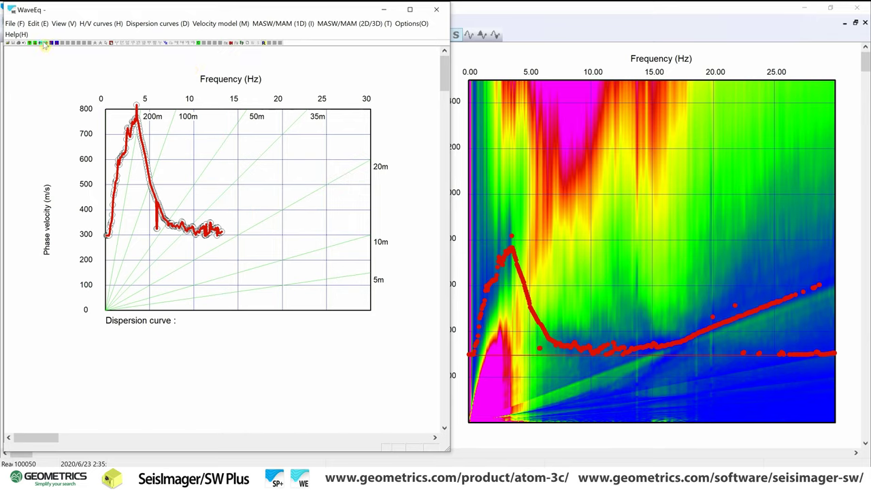
- Save the trimmed dispersion curve as 0-13hz.rst
left_click(34, 23)
mouse_move(16, 23)
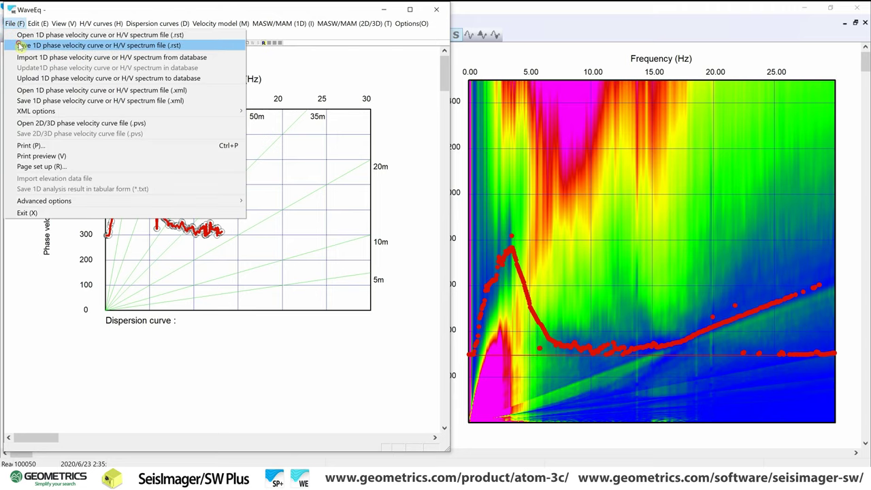
left_click(40, 45)
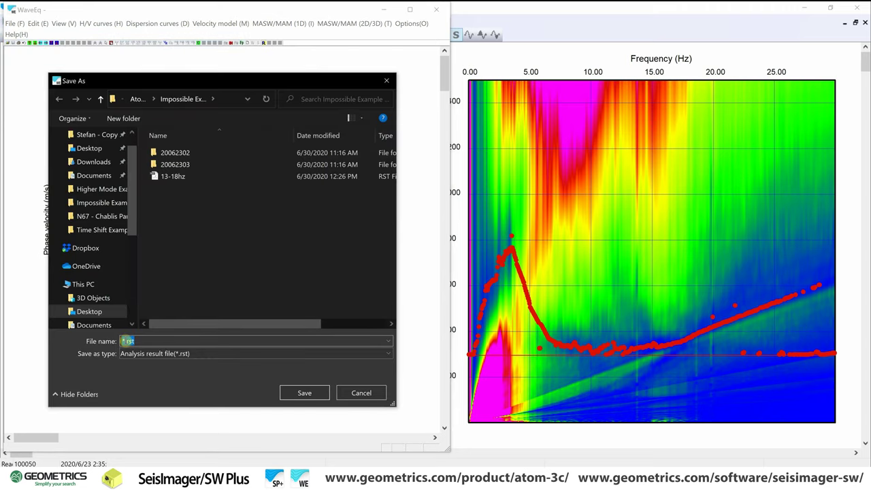
left_click(125, 341)
key("BackSpace")
type("0-13hz")
left_click(304, 393)
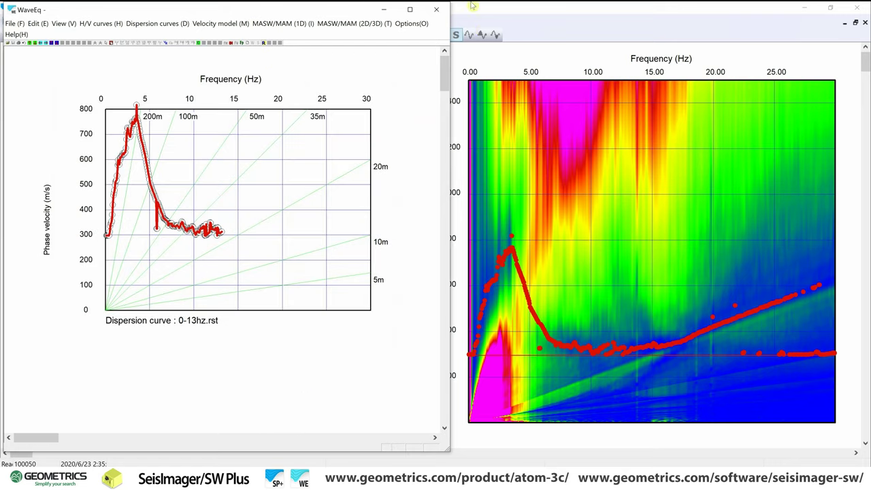
- Exit WaveEq and close SWPlus to return to the SPACPlus coherency plots
left_click(436, 11)
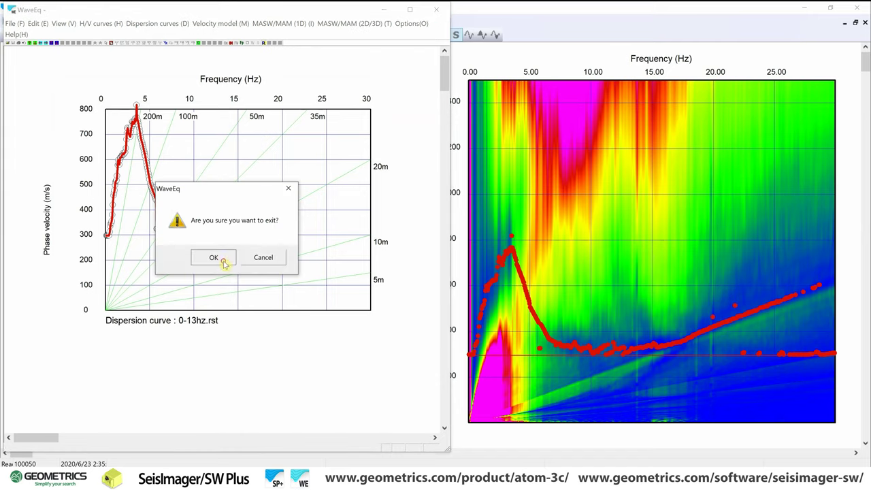
left_click(223, 263)
left_click(858, 7)
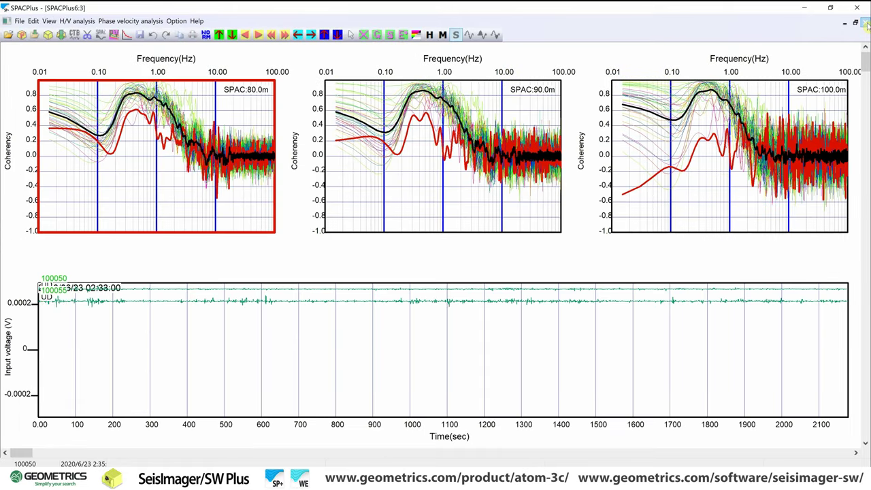
- Close the old SPACPlus windows and create a new maximised SPACPlus2 analysis window
left_click(866, 24)
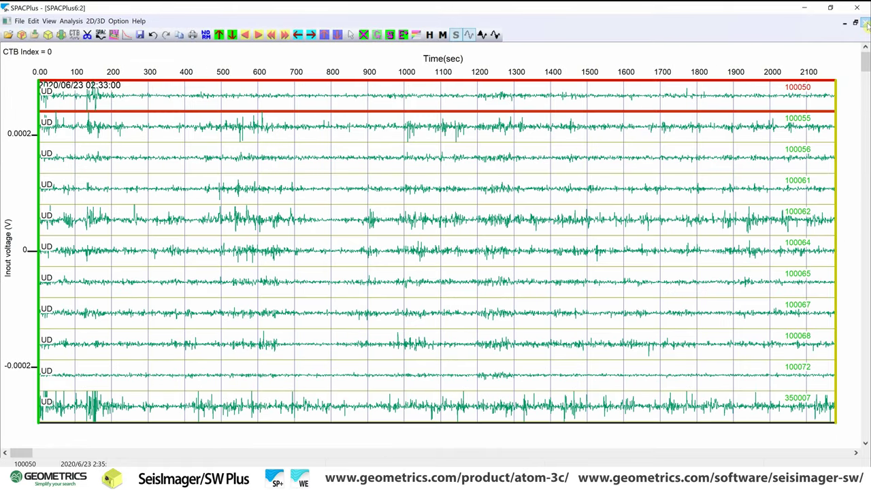
left_click(867, 23)
left_click(867, 23)
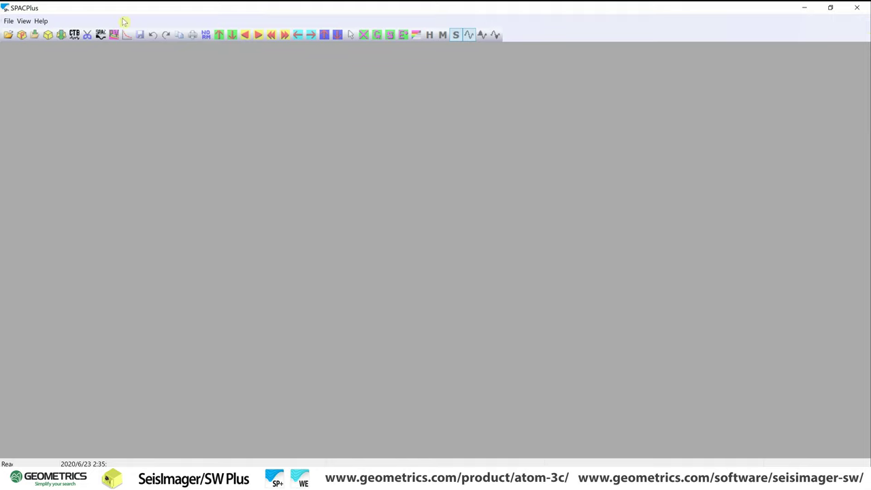
left_click(9, 21)
left_click(20, 34)
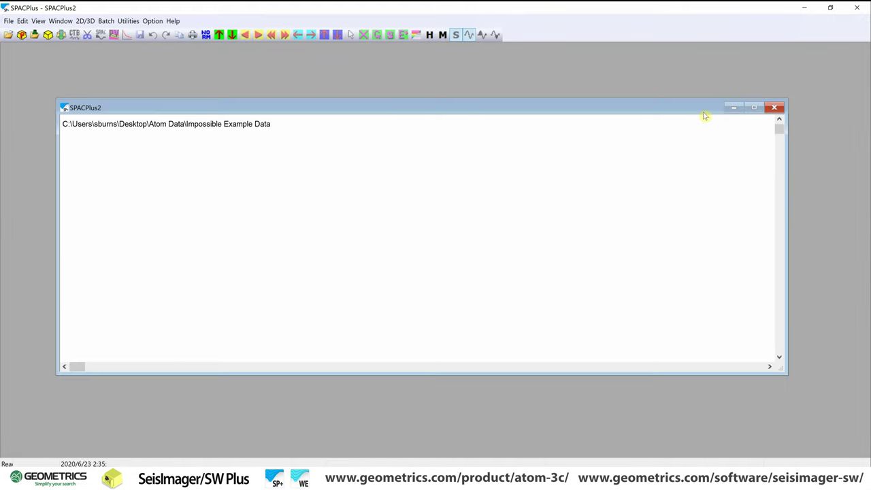
left_click(755, 107)
- Open the Impossible Example Data folder, loading all 18 seismographs
left_click(19, 22)
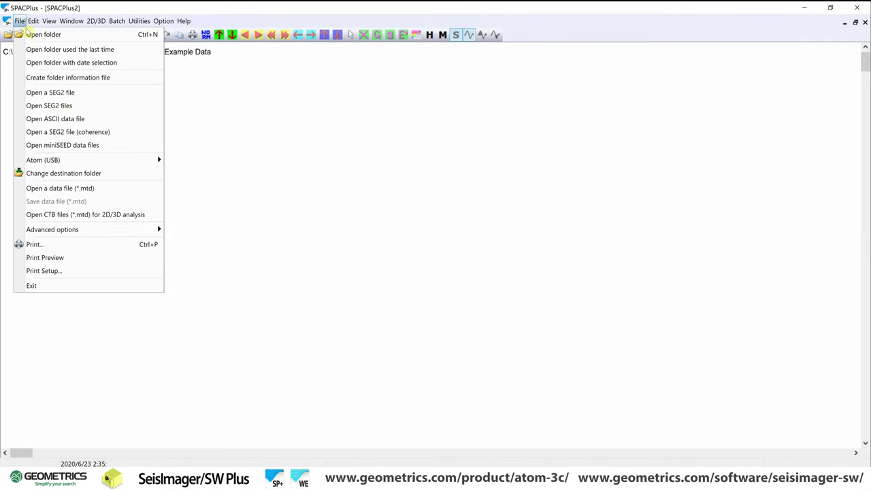
left_click(30, 34)
left_click(474, 350)
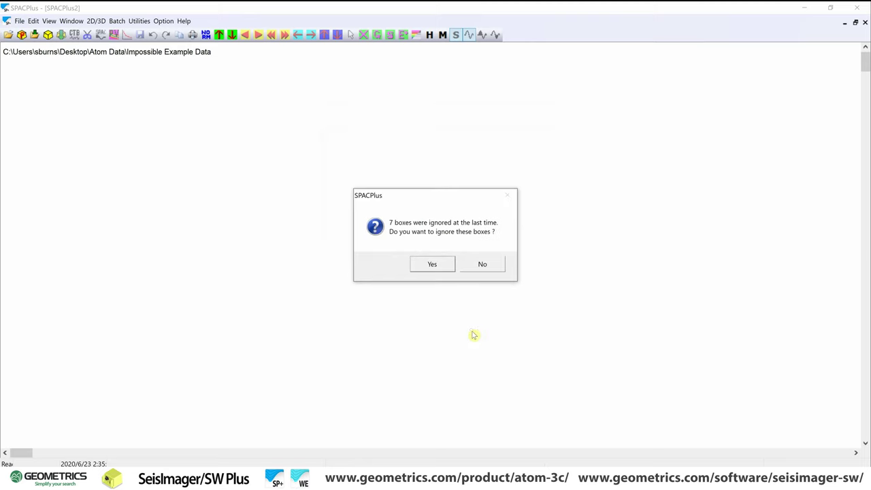
left_click(487, 267)
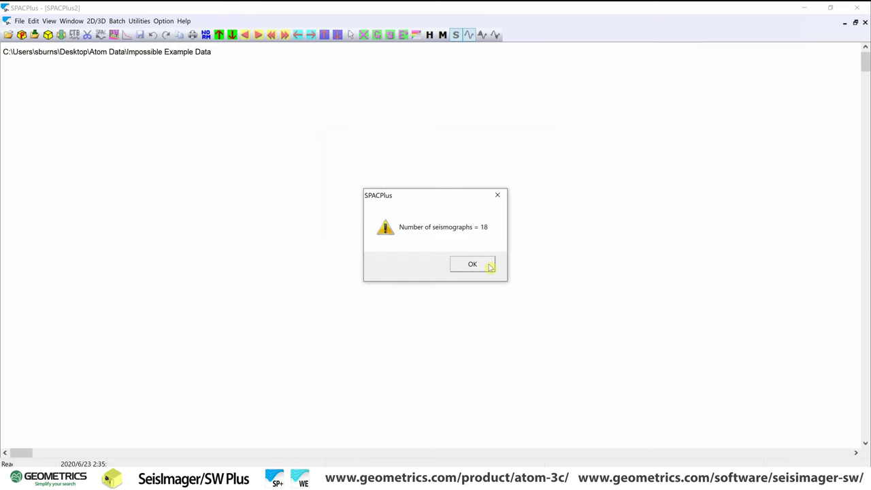
left_click(487, 264)
left_click(483, 270)
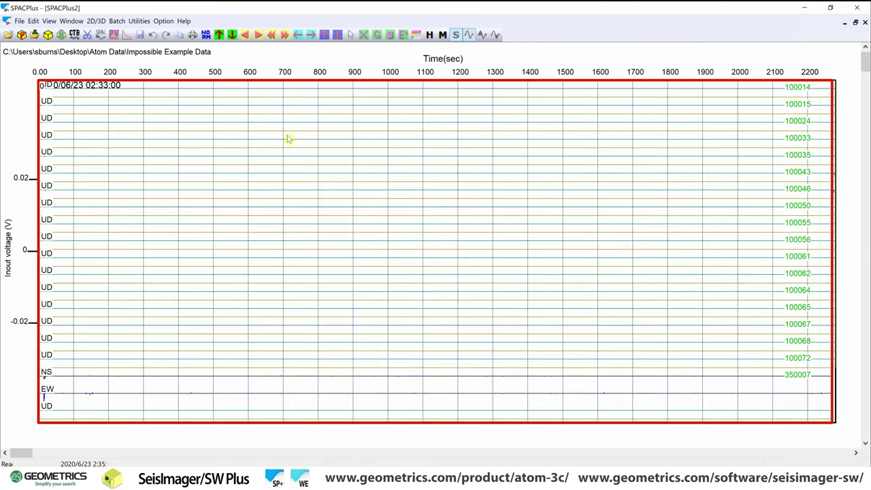
- Combine the records on a common time base using only the UD component, without bandpass
left_click(75, 35)
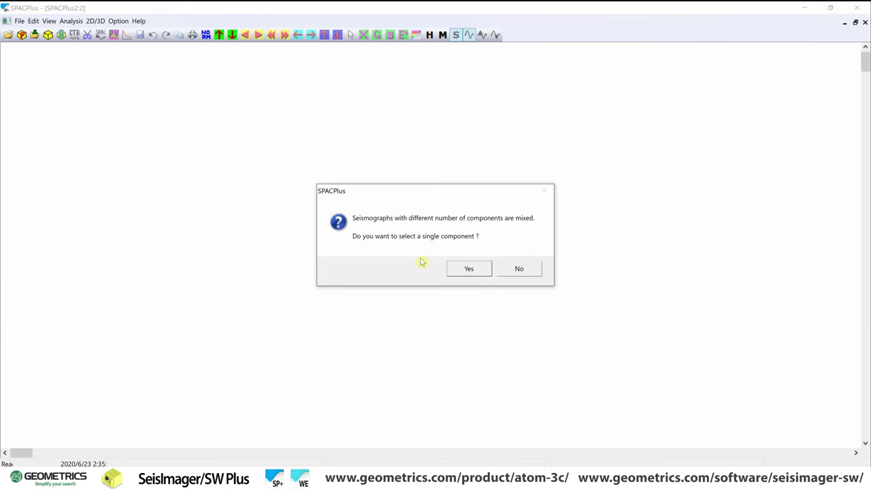
left_click(478, 269)
left_click(501, 205)
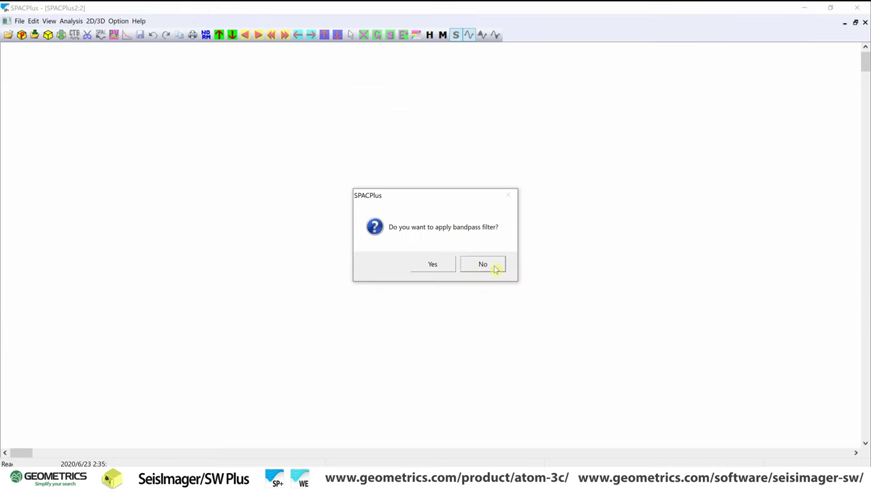
left_click(497, 266)
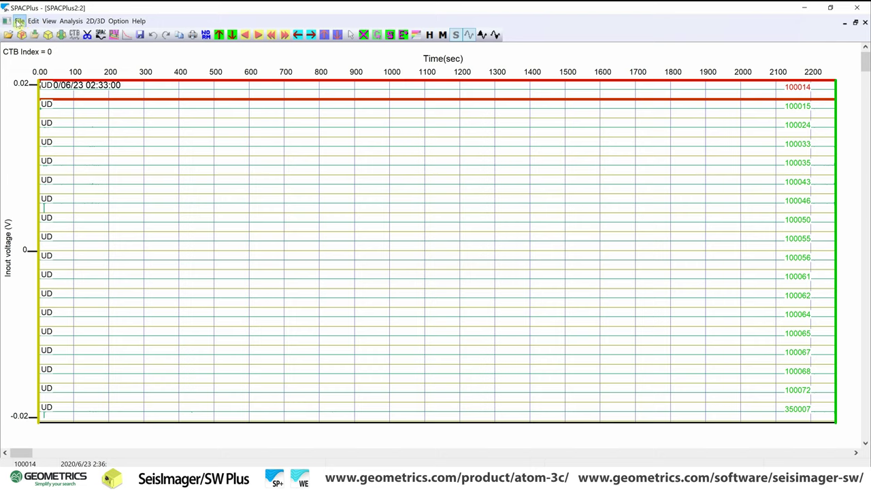
- Amplify traces to the 0.001 V scale, trim records to start at 02:33:45, and open 2D SPAC
left_click(95, 37)
left_click(95, 38)
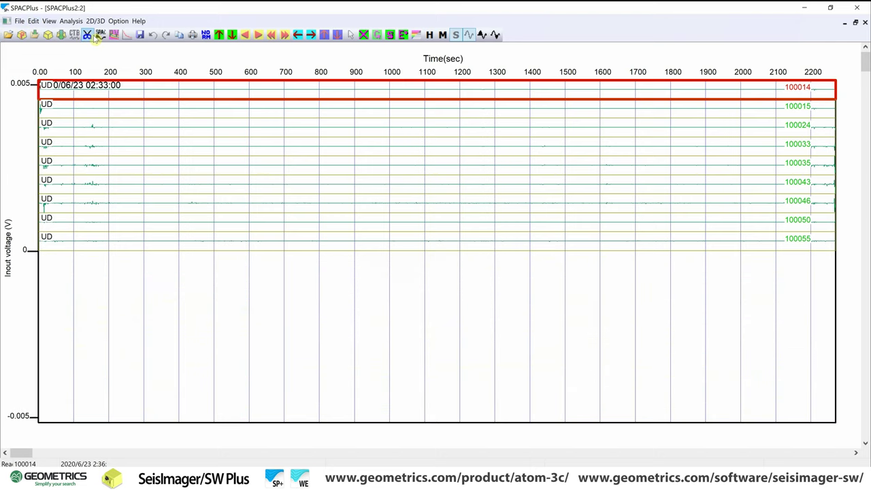
left_click(96, 38)
left_click(95, 37)
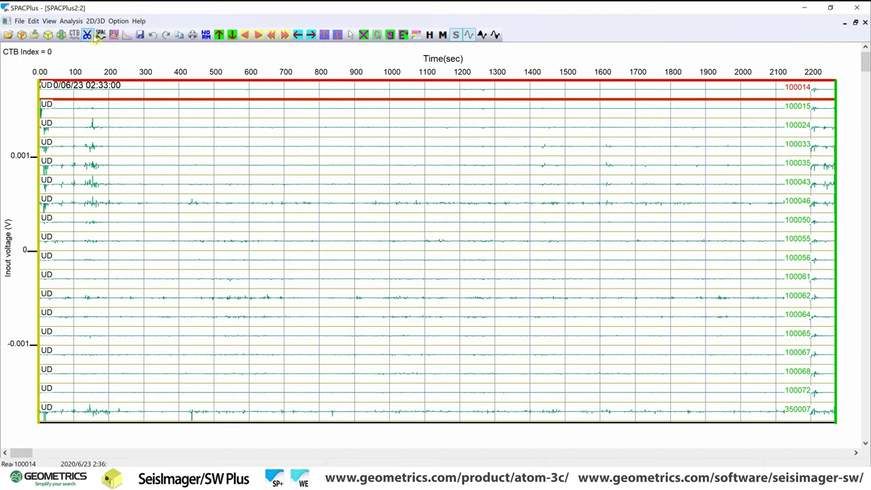
left_click(95, 37)
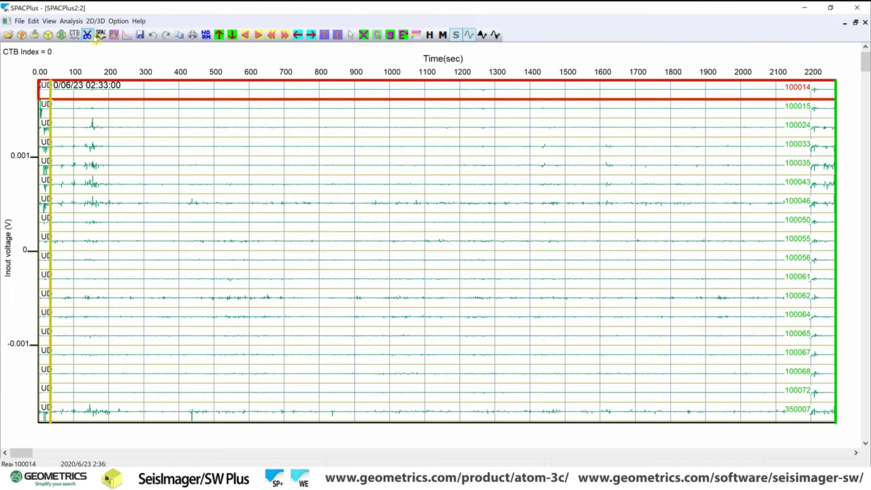
left_click(96, 38)
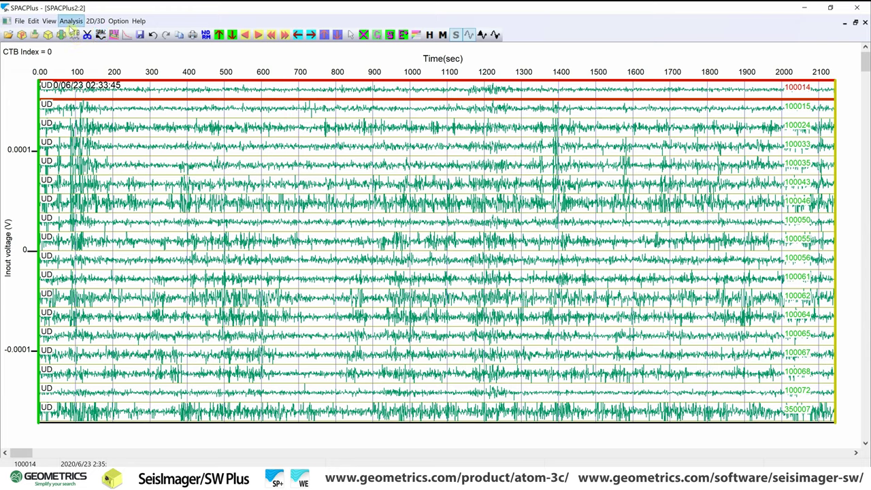
left_click(101, 34)
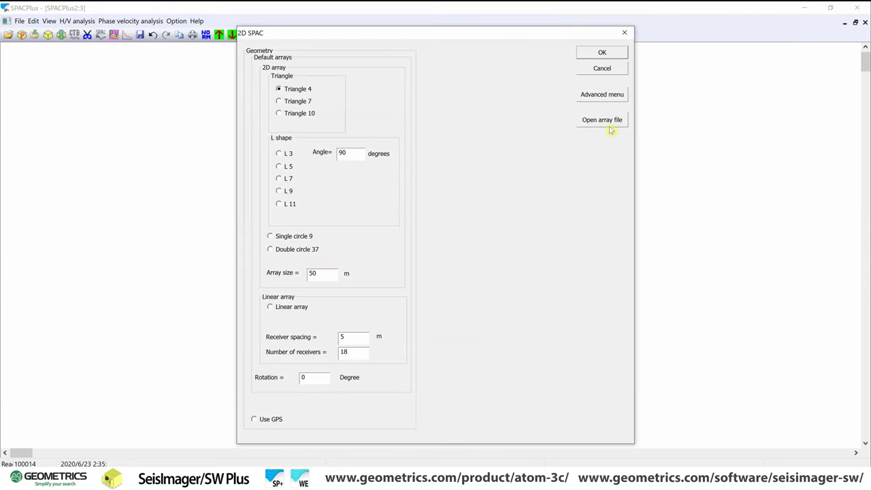
- Load the 'array' geometry file with its 18 receiver locations
left_click(607, 125)
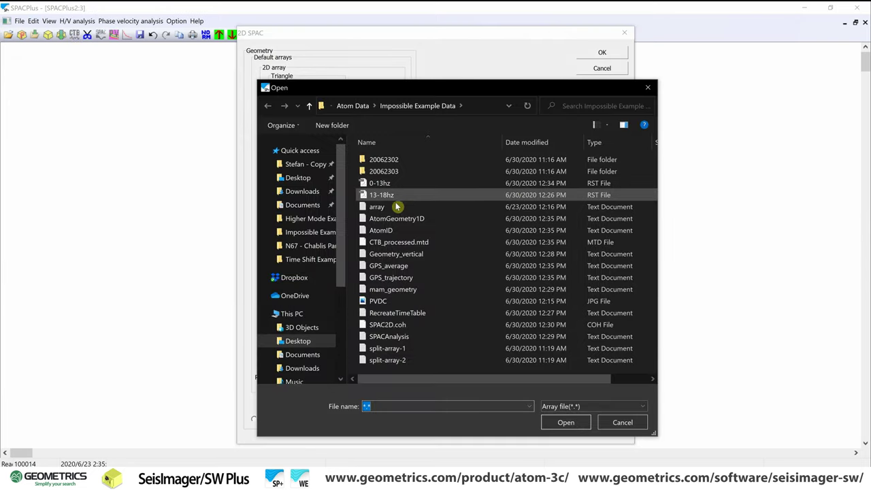
left_click(397, 206)
left_click(574, 423)
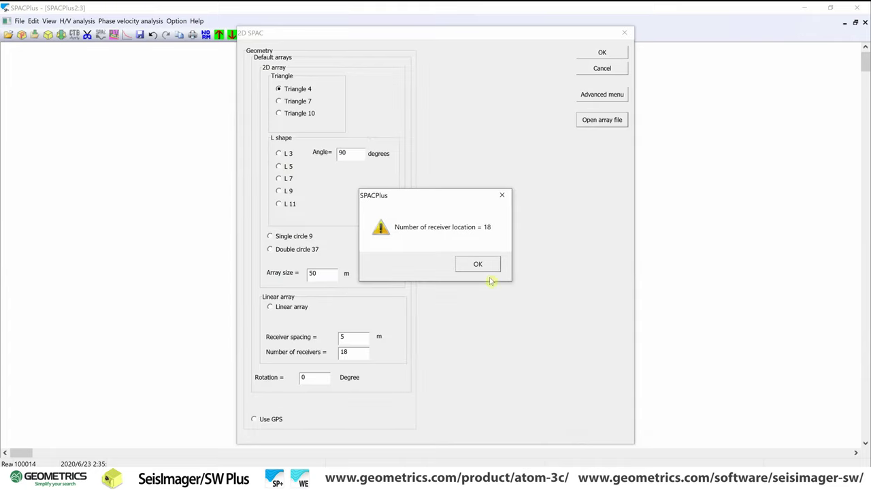
left_click(477, 265)
- Run the 2D SPAC analysis, producing 1.0, 2.0 and 3.0 m coherency plots
left_click(598, 55)
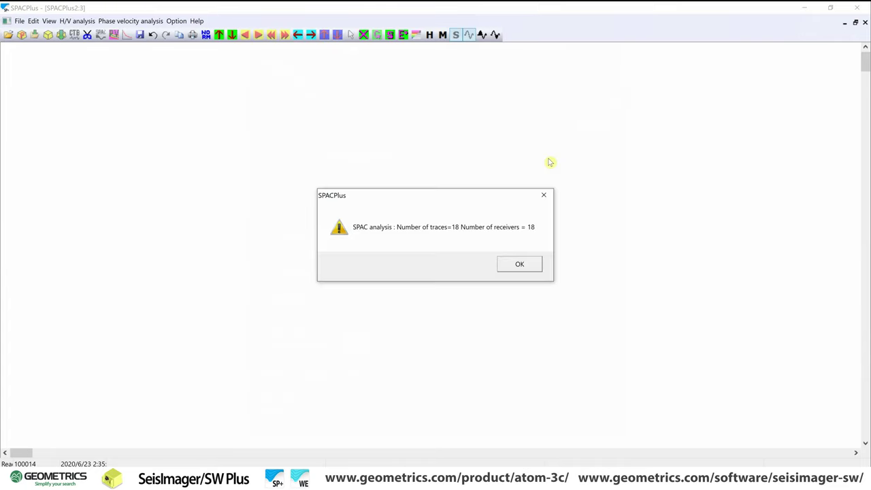
left_click(521, 266)
left_click(485, 267)
left_click(505, 269)
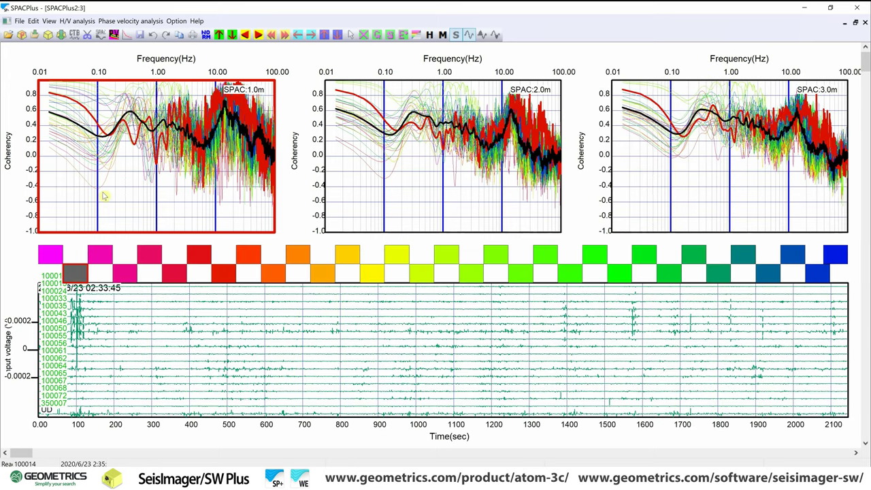
- Compute the phase-velocity image from the coherency results, accepting the default maximum frequency
left_click(115, 35)
left_click(494, 230)
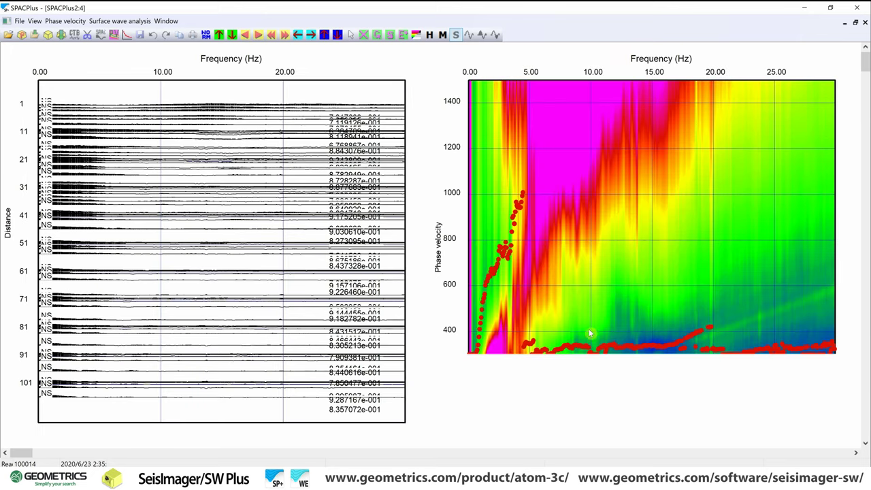
- Replace the flat 800 m/s line with picks falling from 780 m/s to 550 m/s
left_click(617, 140)
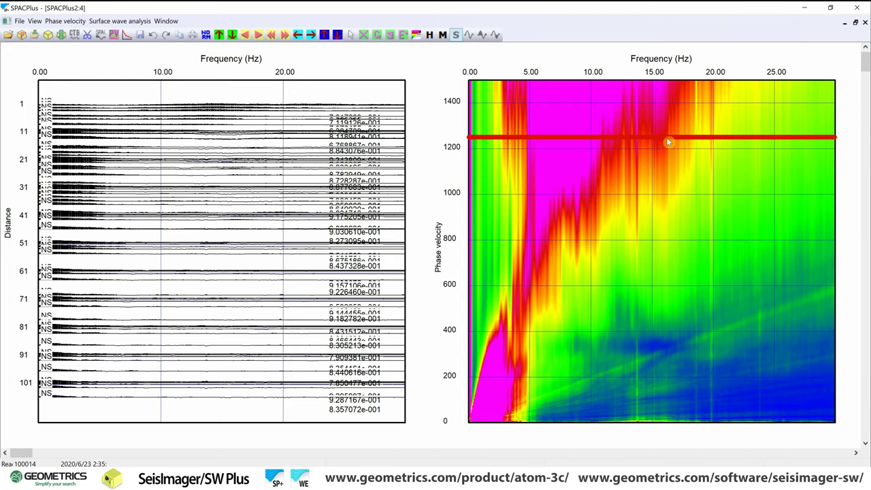
left_click(660, 351)
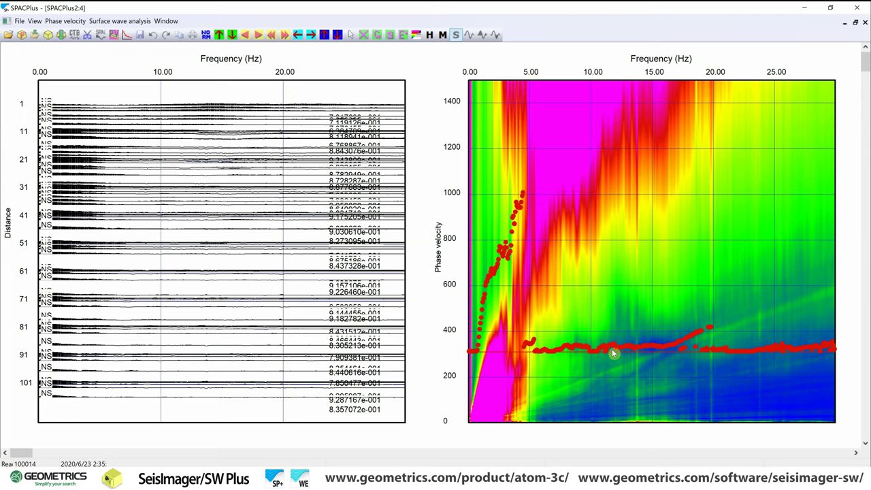
left_click(640, 354)
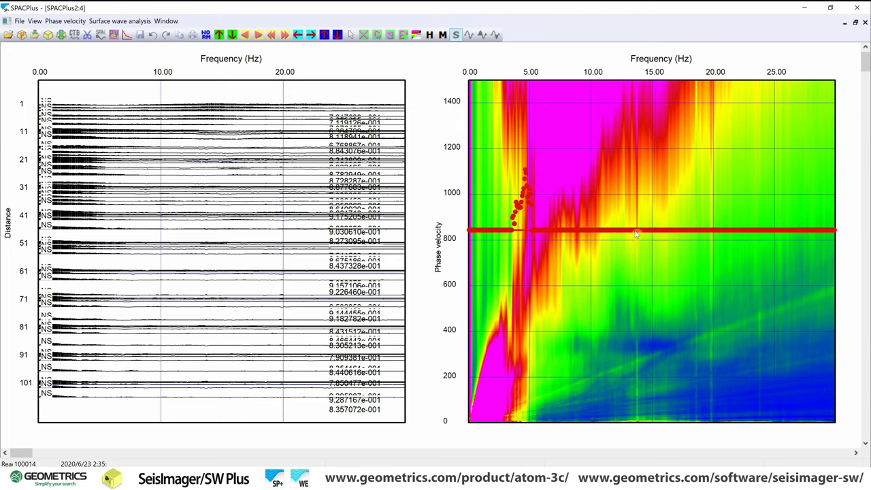
left_click(656, 356)
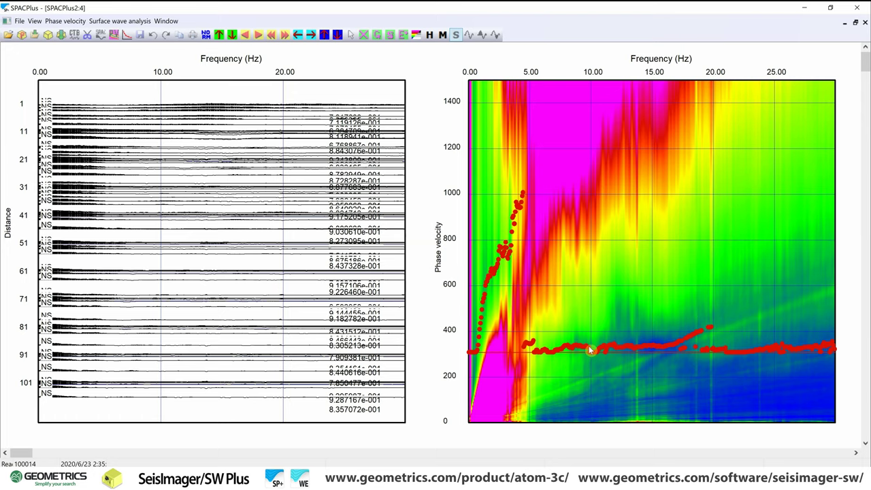
left_click(589, 346)
left_click(599, 350)
- Draw picks from about 780 m/s near 3 Hz down to 330 m/s near 8 Hz, then send them to WaveEq
left_click_drag(513, 251, 525, 282)
left_click_drag(530, 287, 537, 300)
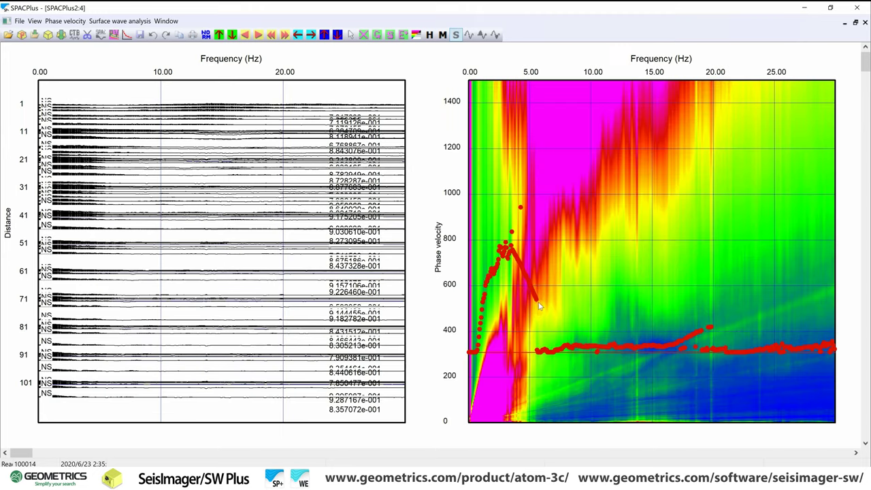
left_click_drag(551, 329, 559, 337)
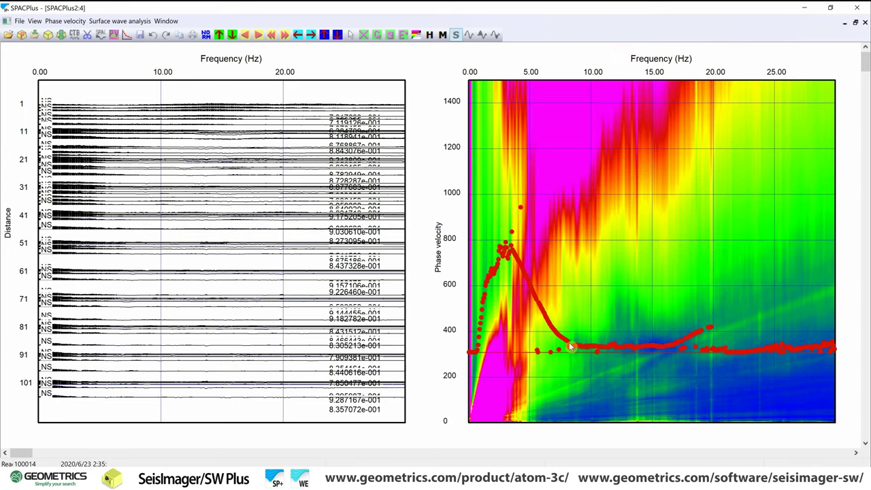
left_click_drag(570, 345, 578, 349)
left_click(126, 35)
- Accept interpolating the 490 points and delete picks outside a 3–16.5 Hz frequency gate
left_click(290, 263)
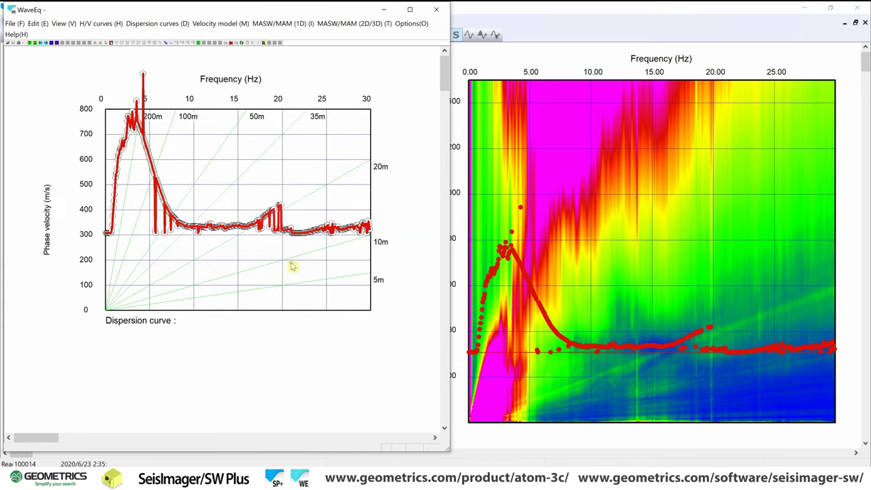
left_click(147, 26)
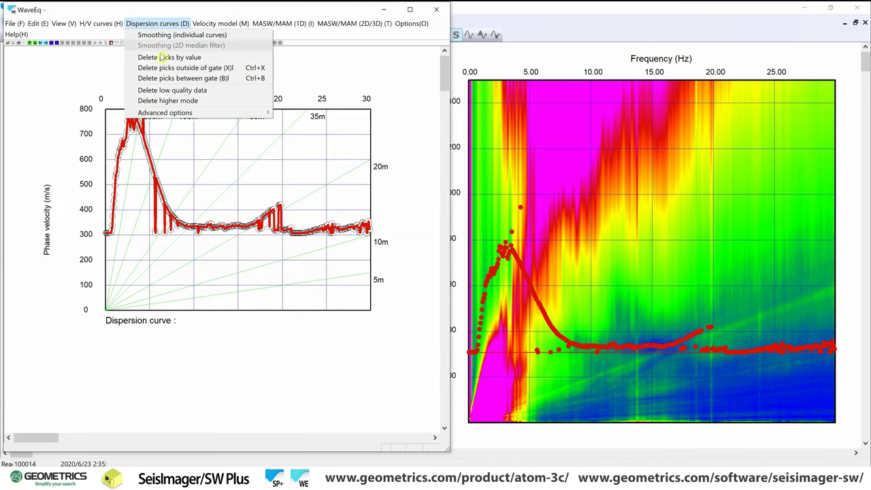
left_click(163, 70)
key("Right")
key("Right")
key("Right")
key("Right")
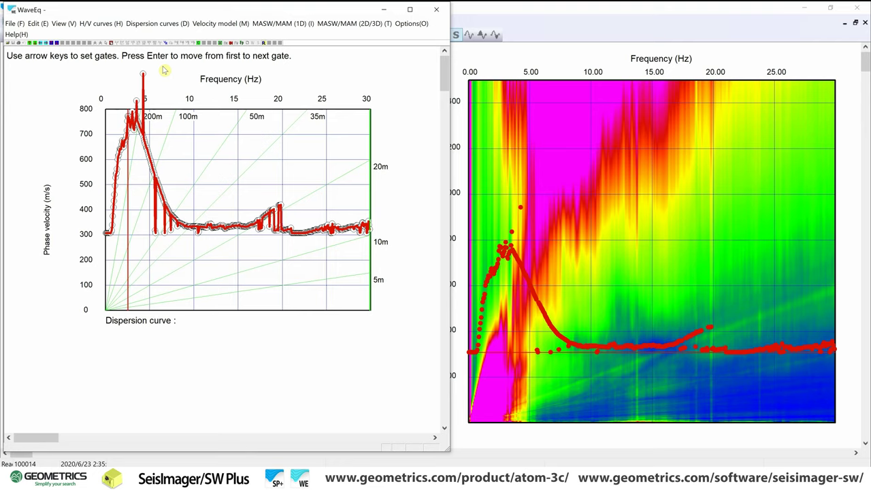
key("Return")
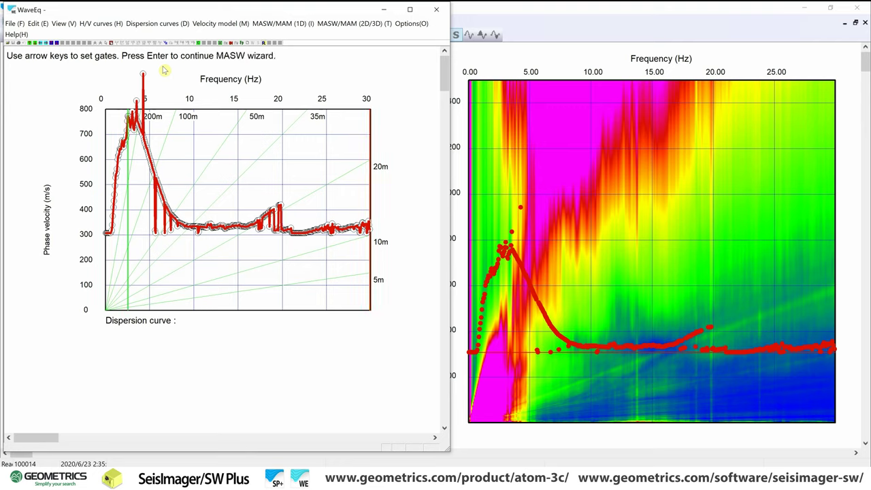
key("Left")
key("Left")
key("Left")
key("Left")
key("Left")
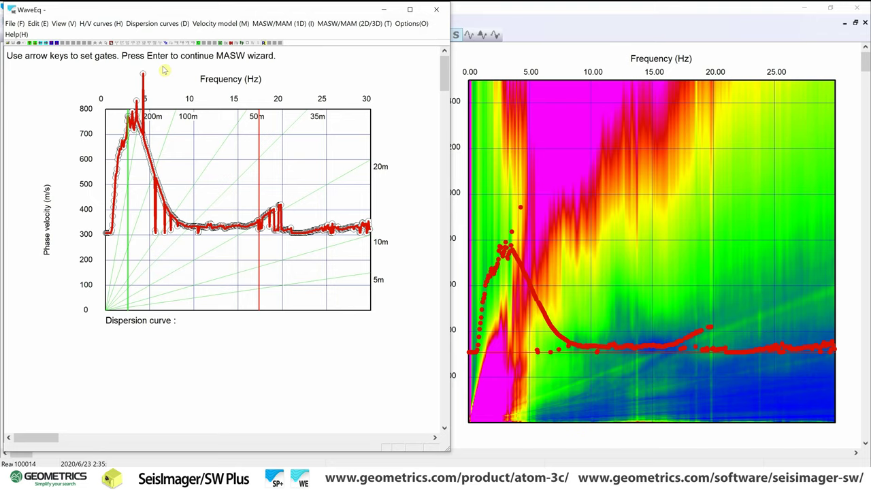
key("Left")
key("Right")
key("Left")
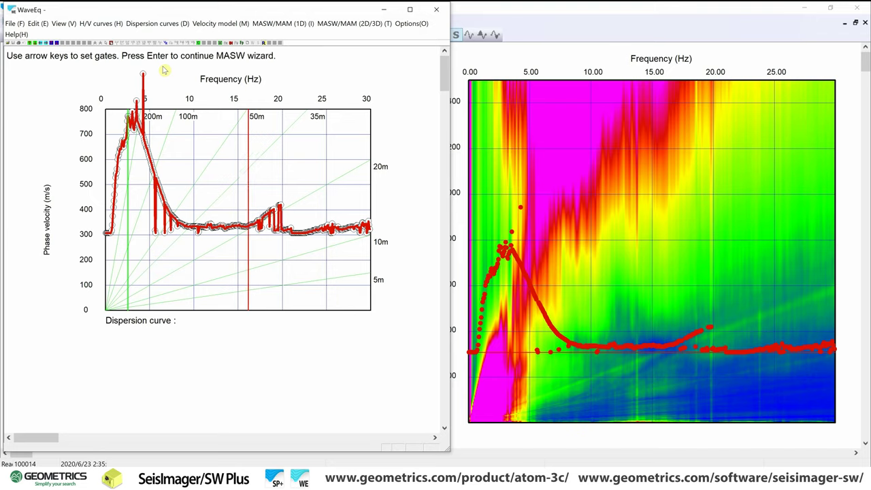
key("Return")
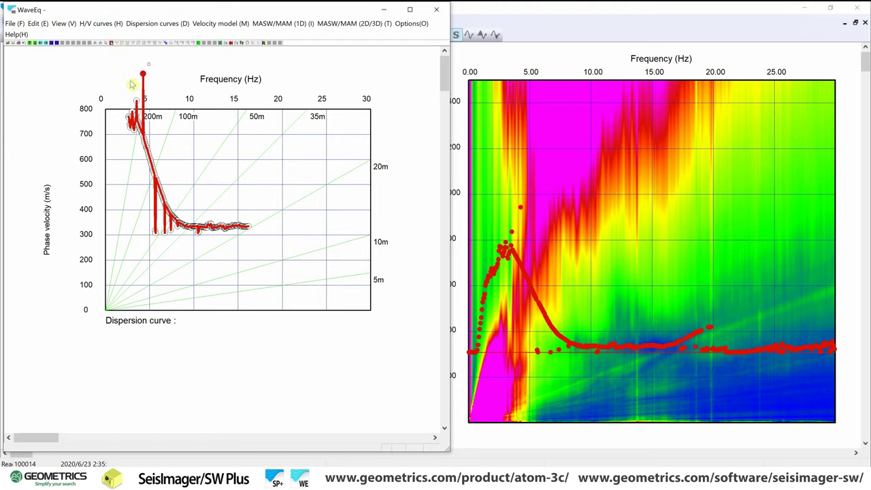
- Delete the spurious spike points above 800 m/s and near 5–7 Hz
left_click(141, 87)
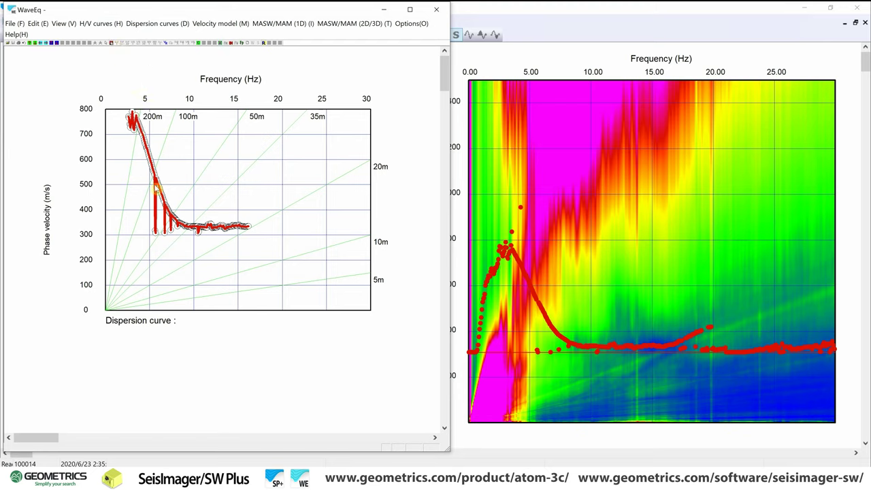
left_click(157, 234)
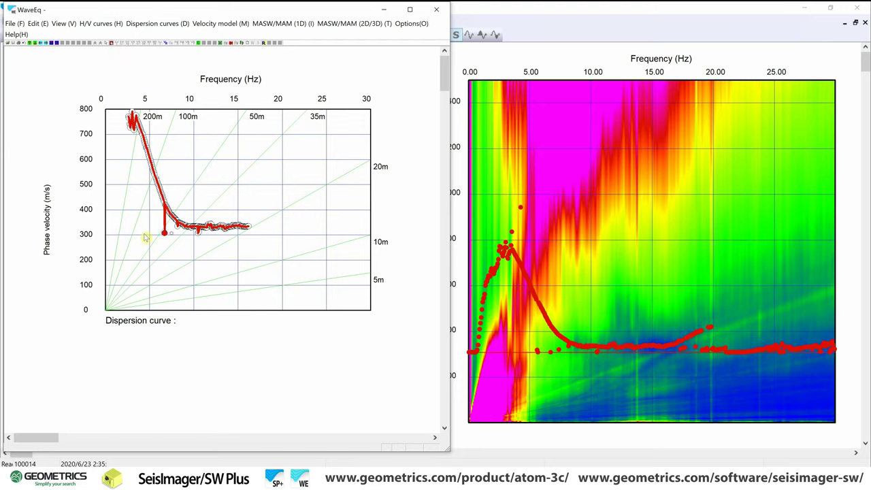
left_click(164, 234)
left_click(109, 44)
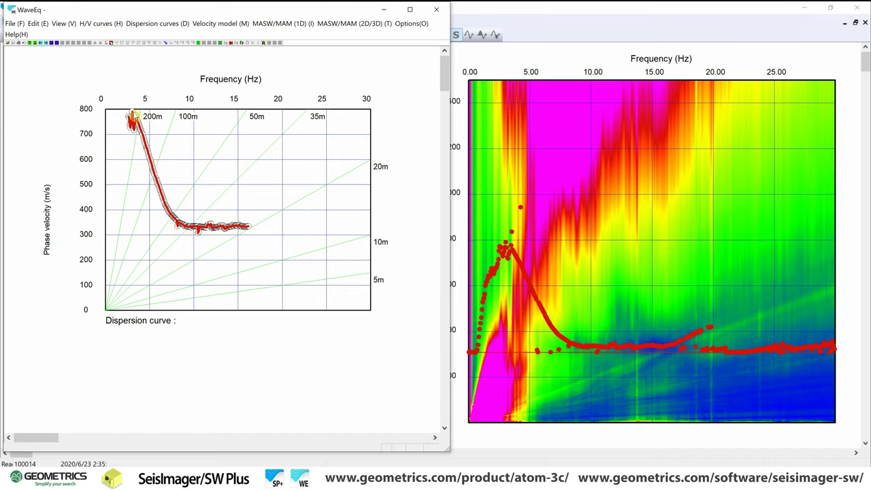
- Load the 0-13hz phase velocity curve file as new data
left_click(20, 24)
left_click(27, 32)
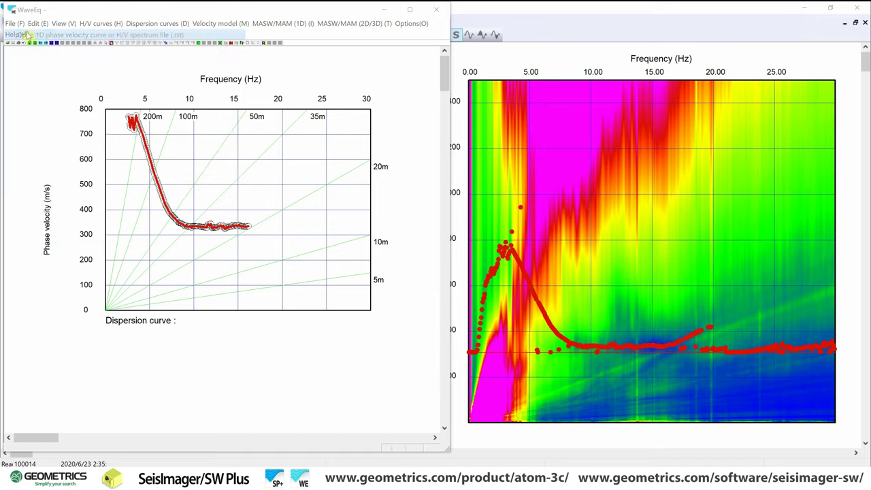
left_click(205, 177)
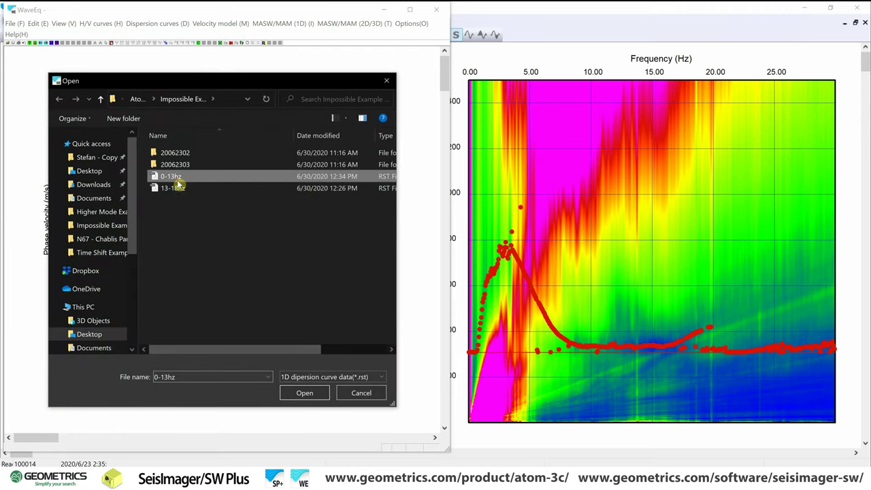
left_click(300, 396)
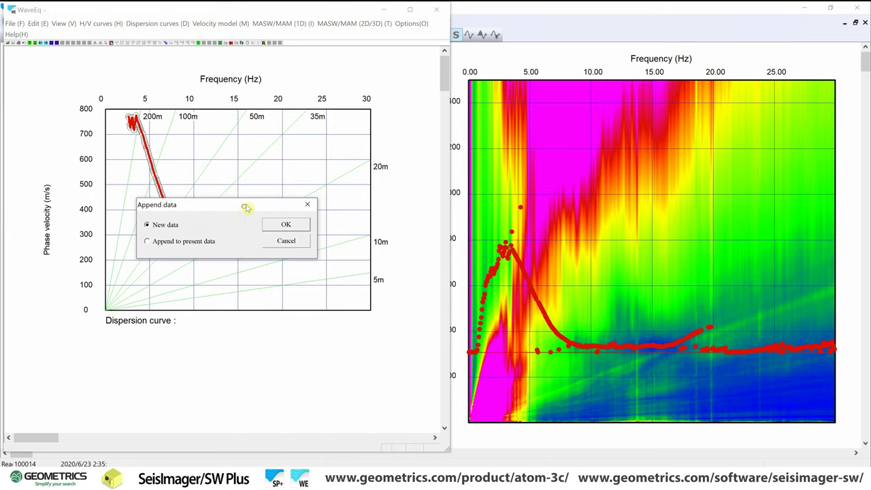
mouse_move(246, 208)
left_mouse_down()
mouse_move(322, 86)
mouse_move(350, 90)
mouse_move(342, 97)
left_mouse_up()
left_click(384, 129)
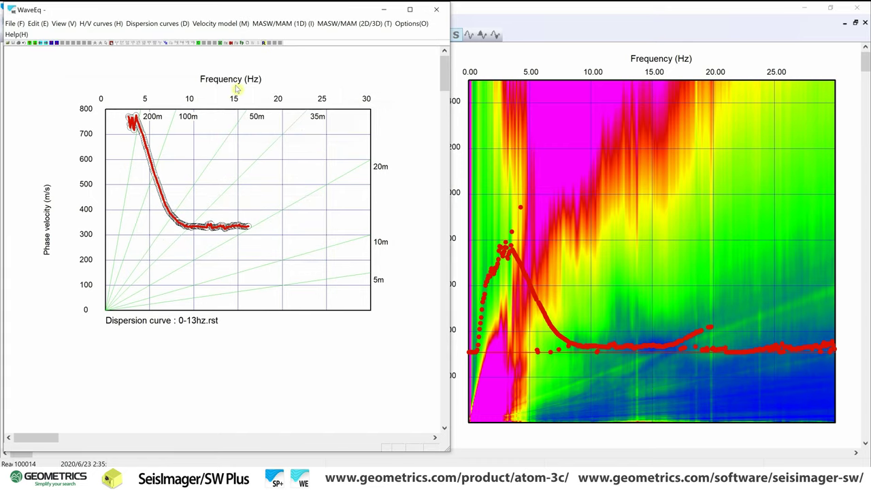
- Save the dispersion curve as total.rst
left_click(14, 24)
left_click(41, 45)
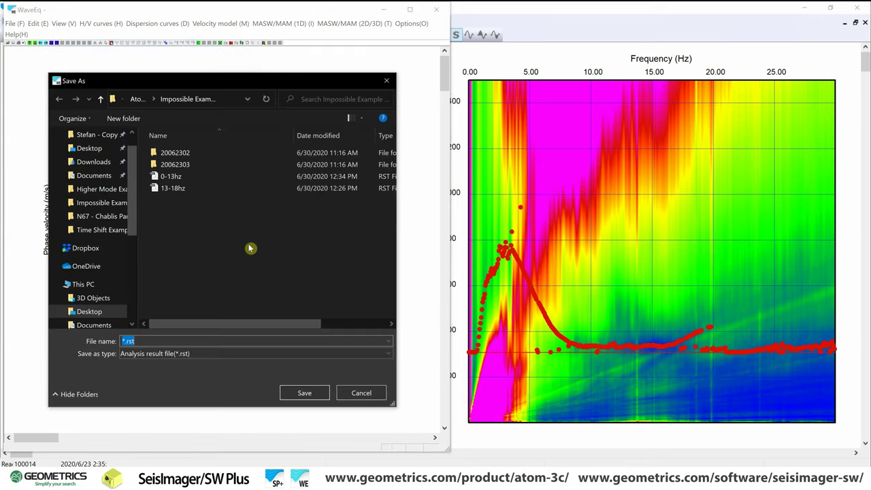
left_click(130, 342)
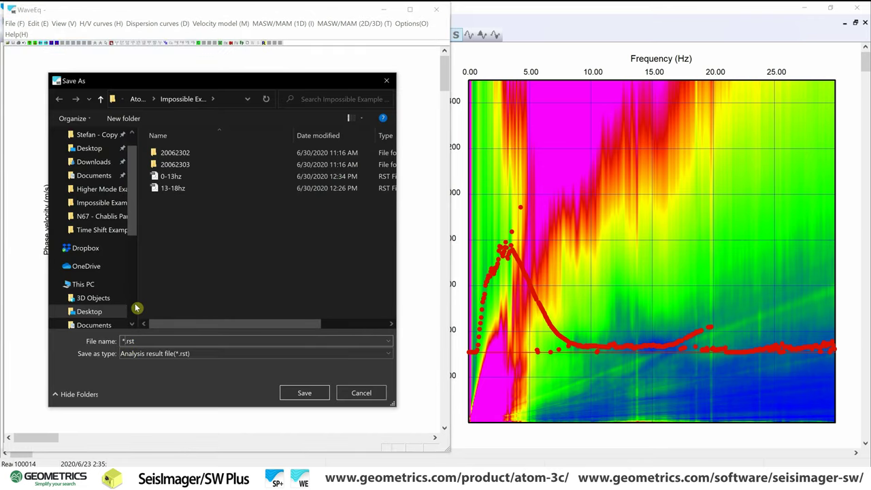
type("tota")
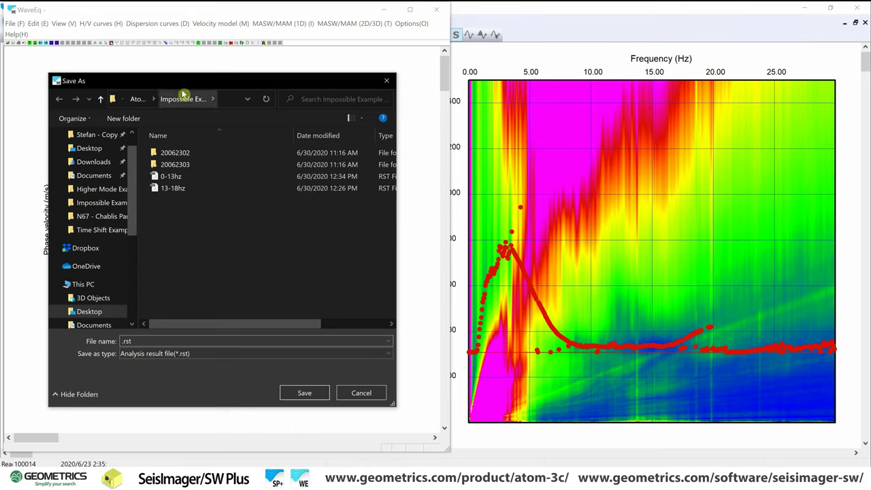
type("total")
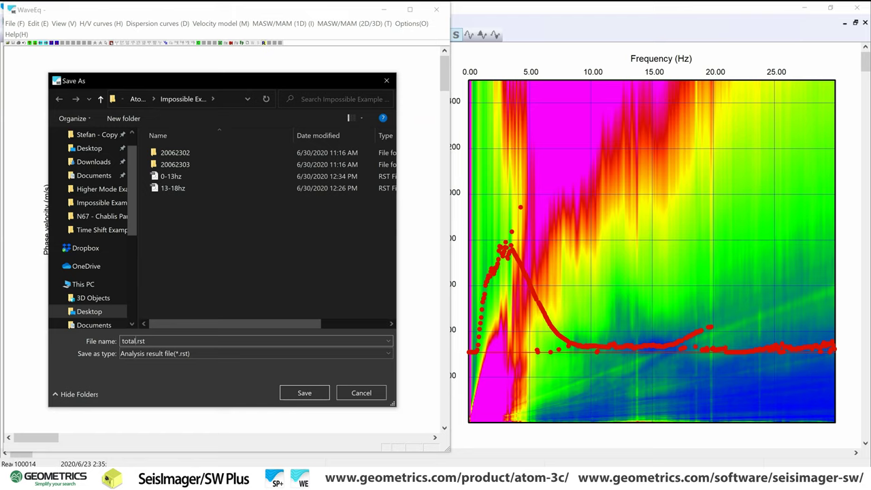
left_click(324, 396)
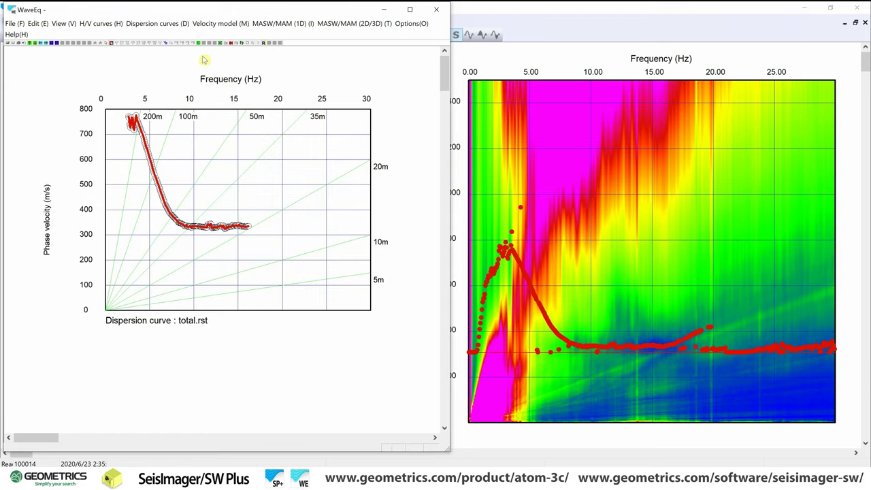
- Raise the phase velocity axis maximum from 800 to 1000 m/s
left_click(60, 24)
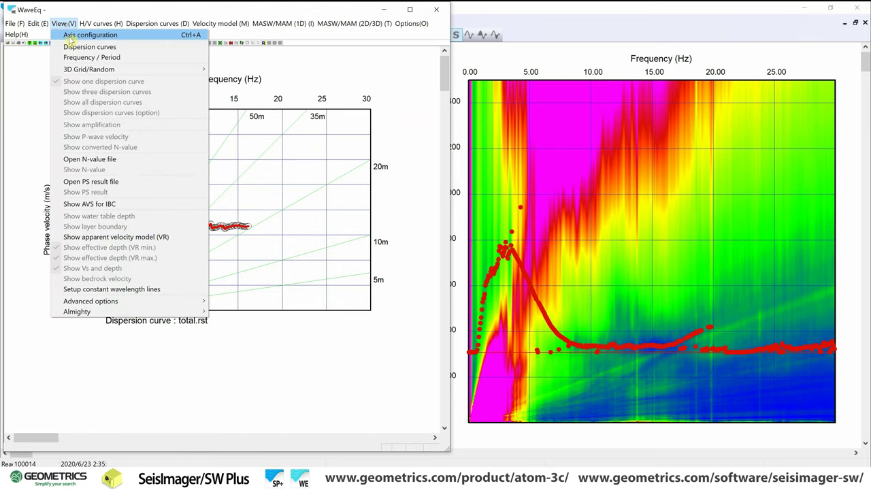
left_click(75, 31)
double_click(198, 240)
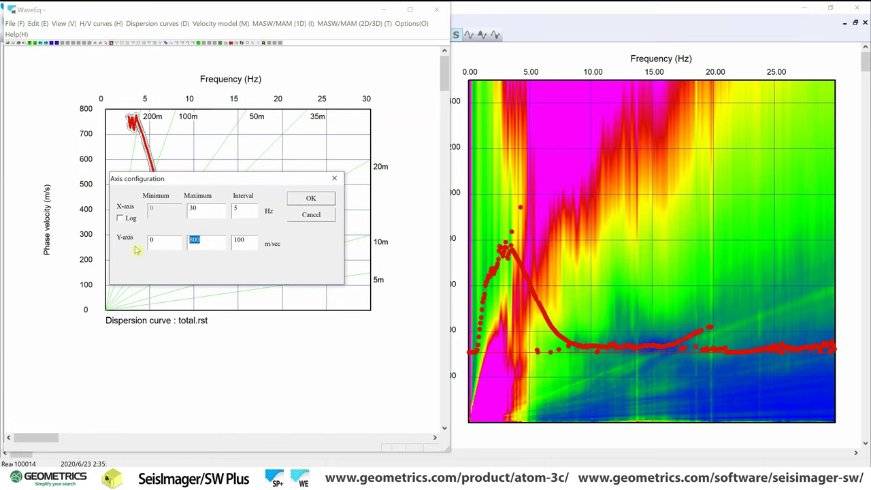
left_click(332, 200)
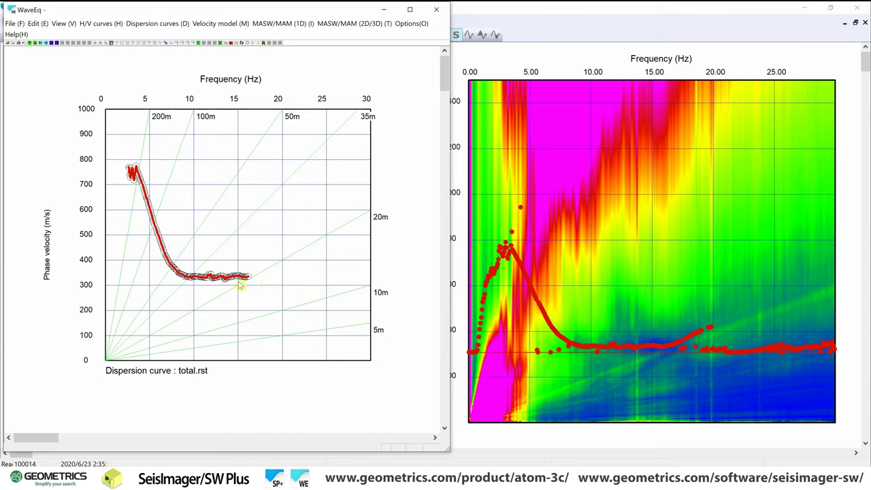
- Append 0-13hz.rst to the present curve, declining to average same frequencies
left_click(21, 24)
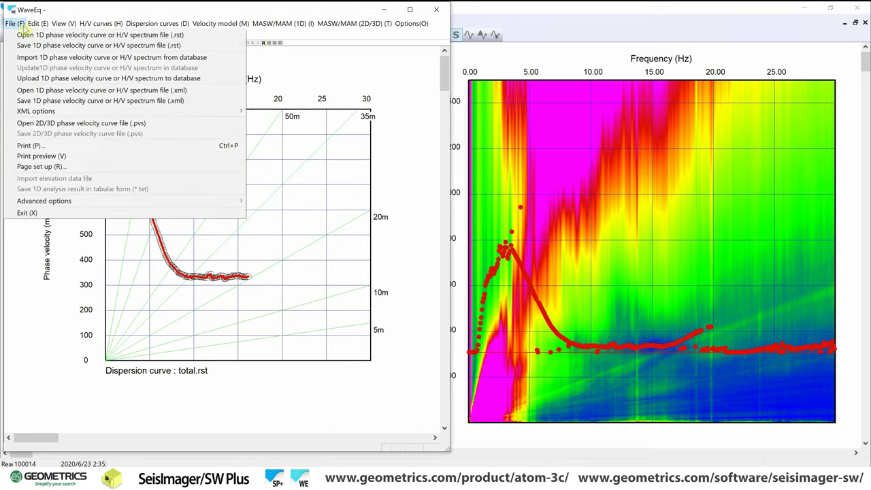
left_click(28, 34)
left_click(178, 176)
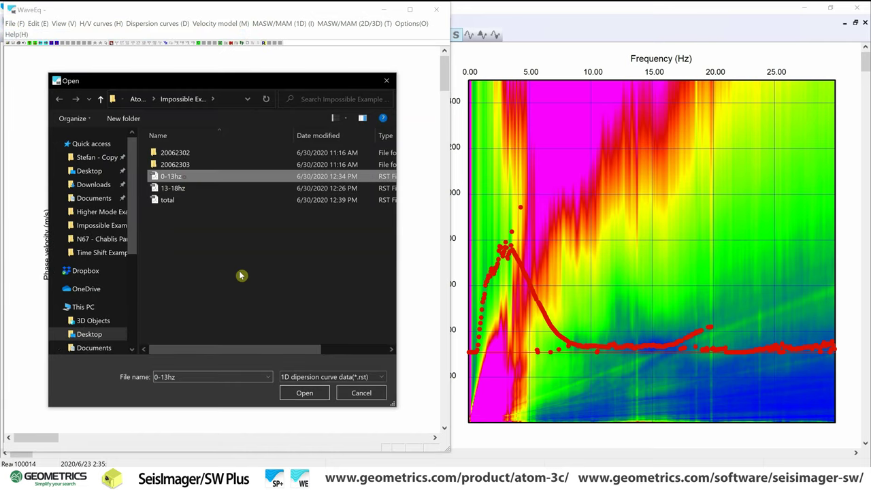
left_click(304, 394)
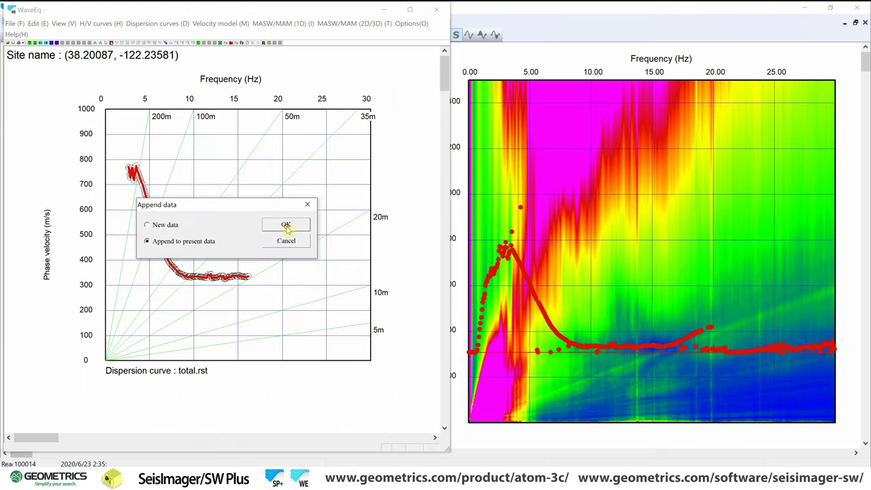
left_click(286, 225)
left_click_drag(227, 188, 297, 89)
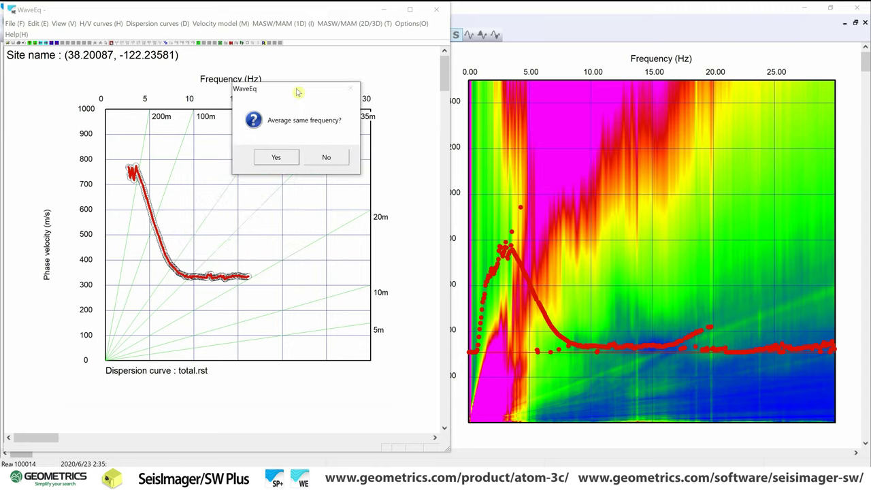
left_click(323, 158)
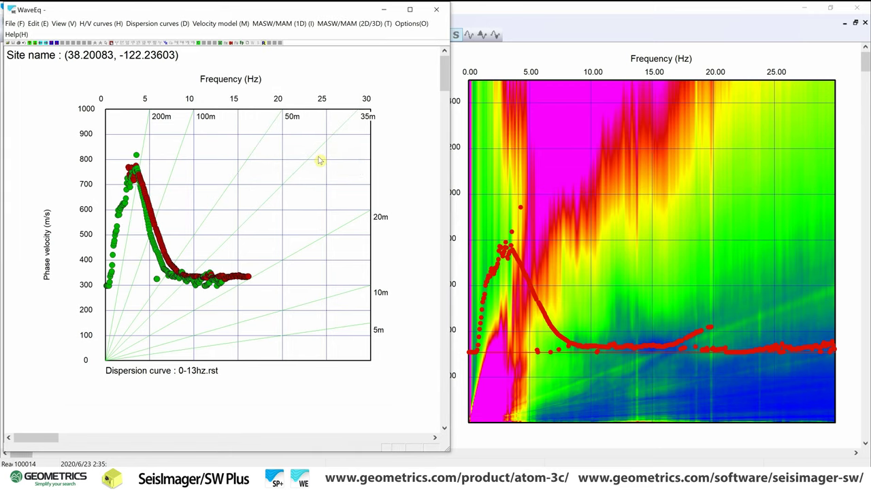
- Append 13-18hz.rst to the present curves without averaging same frequencies
left_click(13, 23)
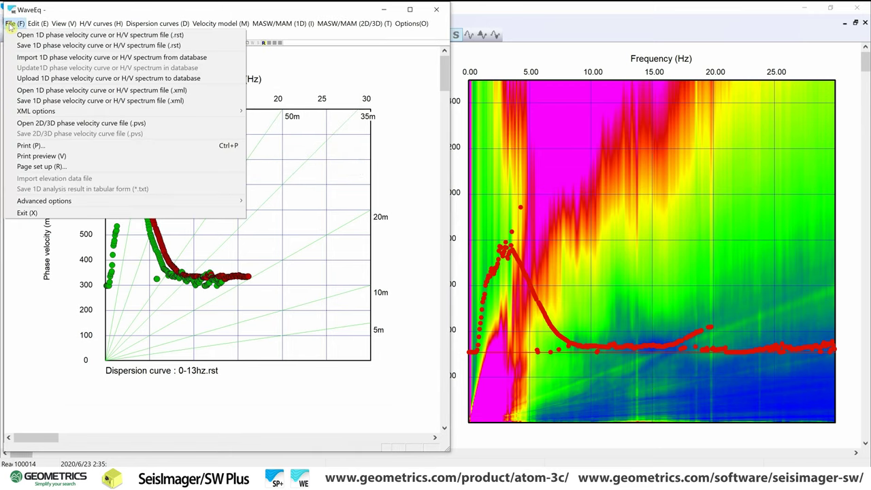
left_click(19, 35)
left_click(195, 189)
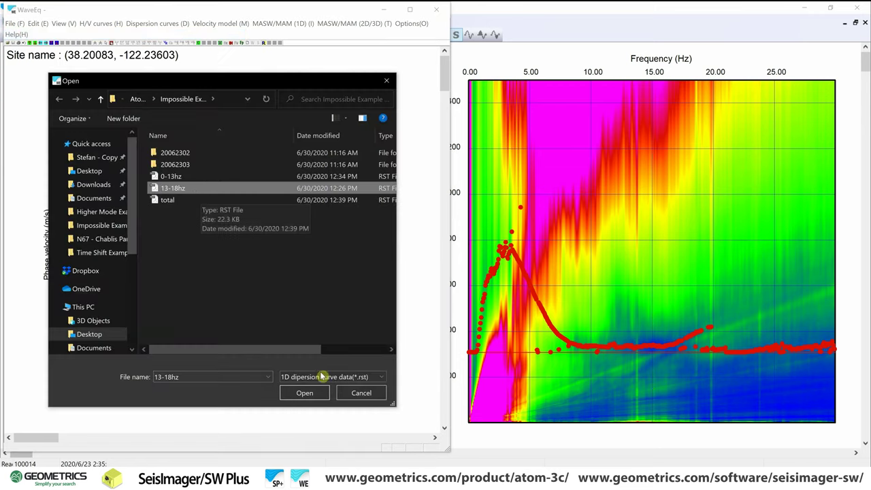
left_click(304, 392)
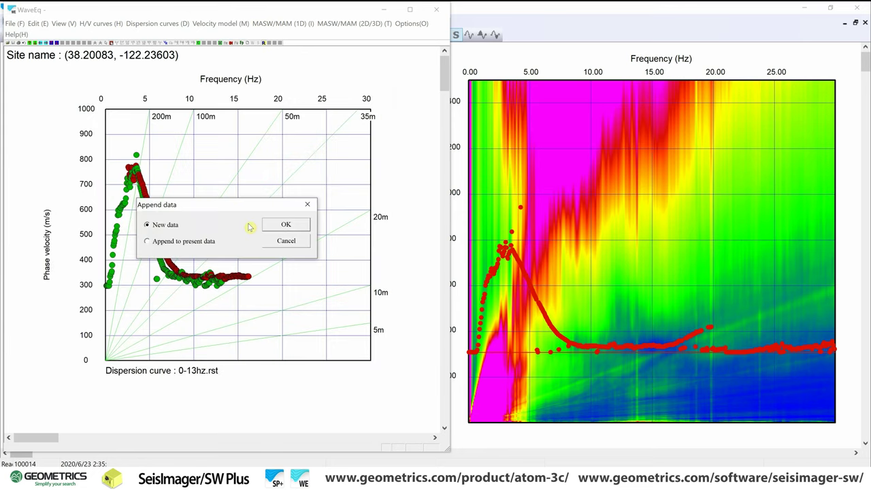
left_click(308, 228)
left_click(275, 259)
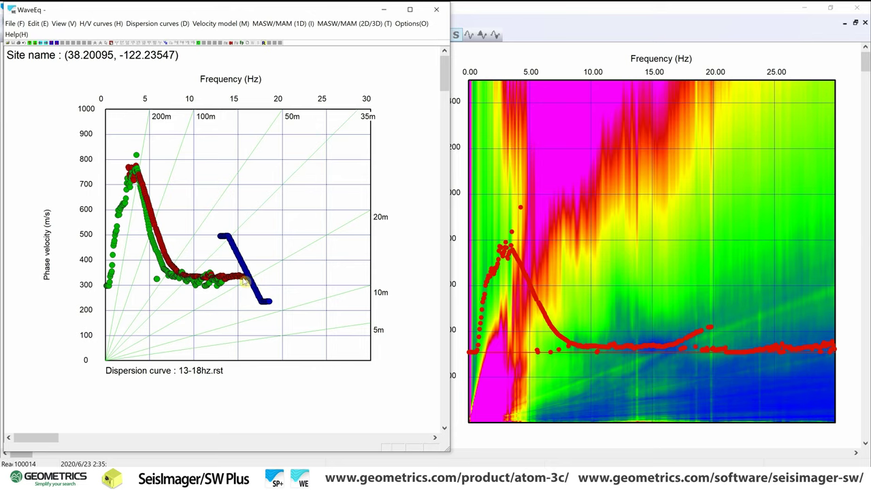
left_click(17, 23)
- Load 13-18hz.rst alone as new data and erase its upper picks down to about 330 m/s
left_click(28, 34)
left_click(211, 190)
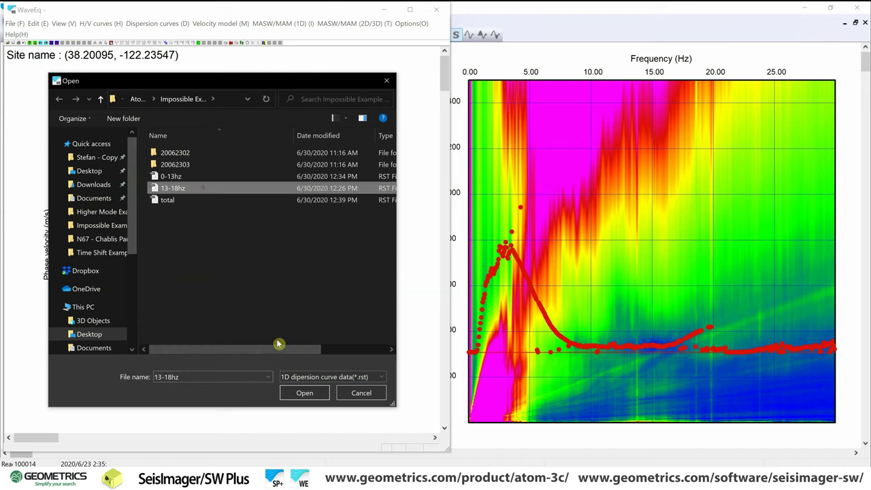
left_click(300, 398)
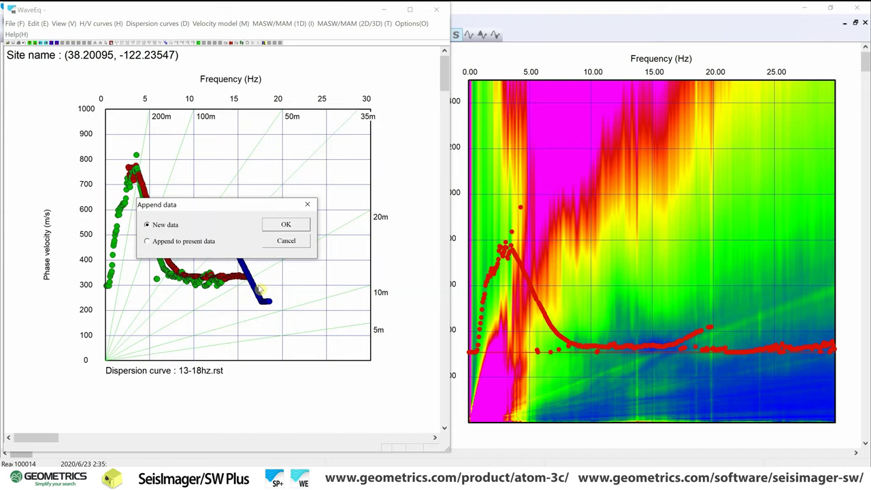
left_click(292, 232)
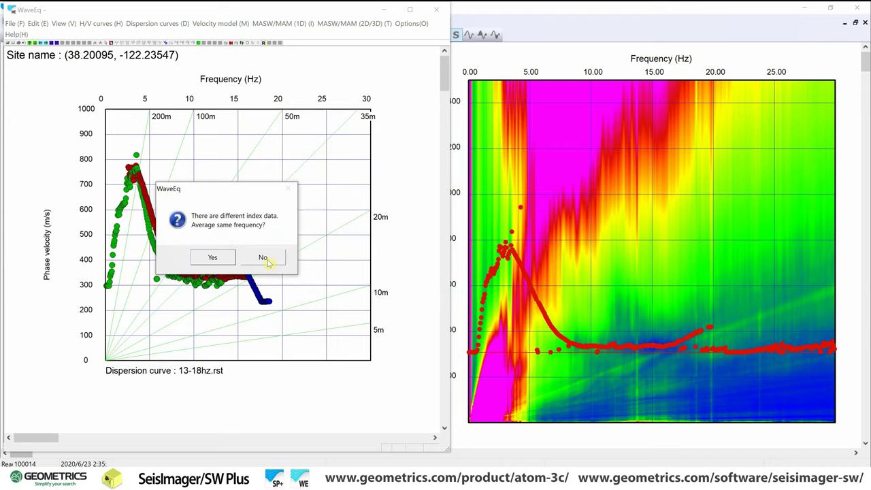
left_click(264, 258)
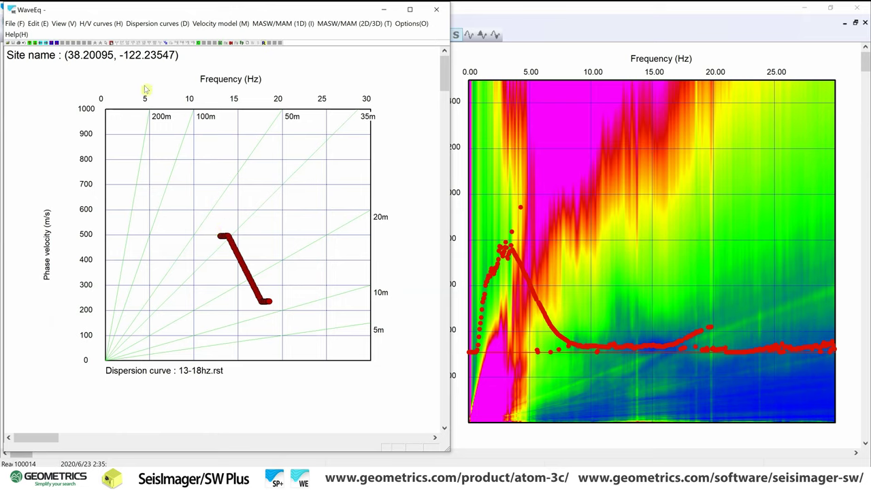
left_click_drag(209, 249, 253, 275)
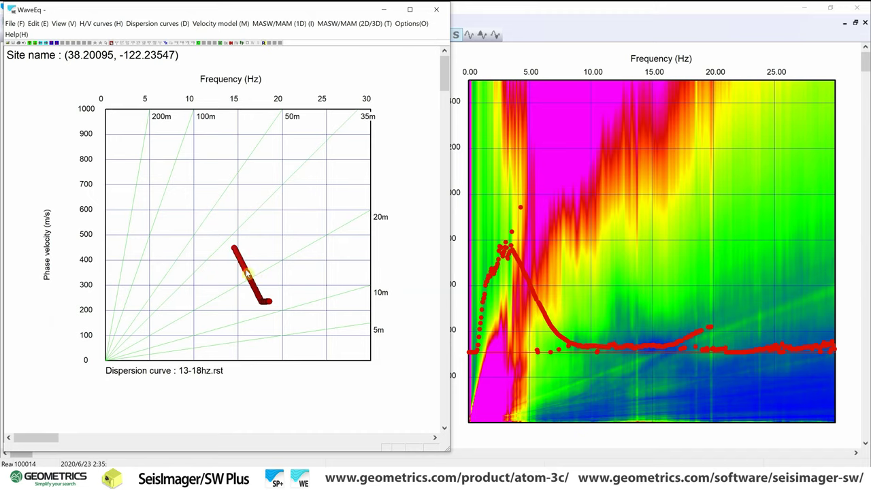
left_click_drag(248, 274, 244, 266)
left_click_drag(234, 292, 250, 278)
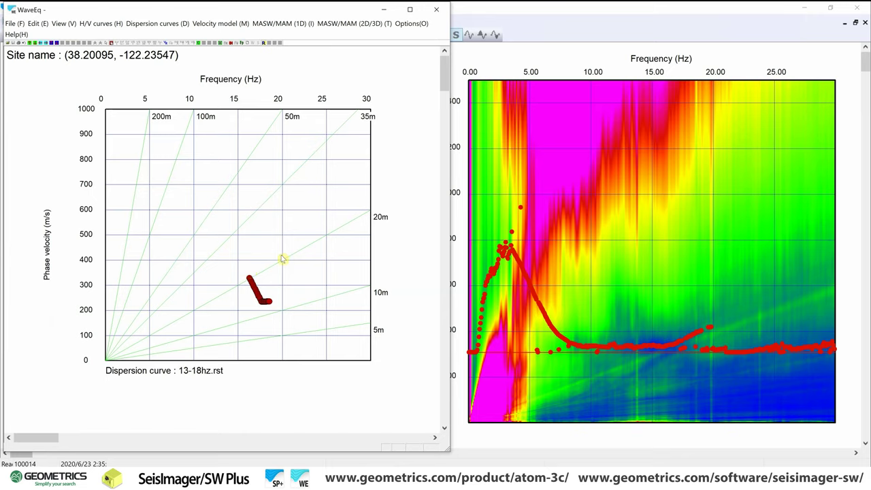
- Save the trimmed curve over the existing 13-18hz file
left_click(14, 23)
left_click(29, 46)
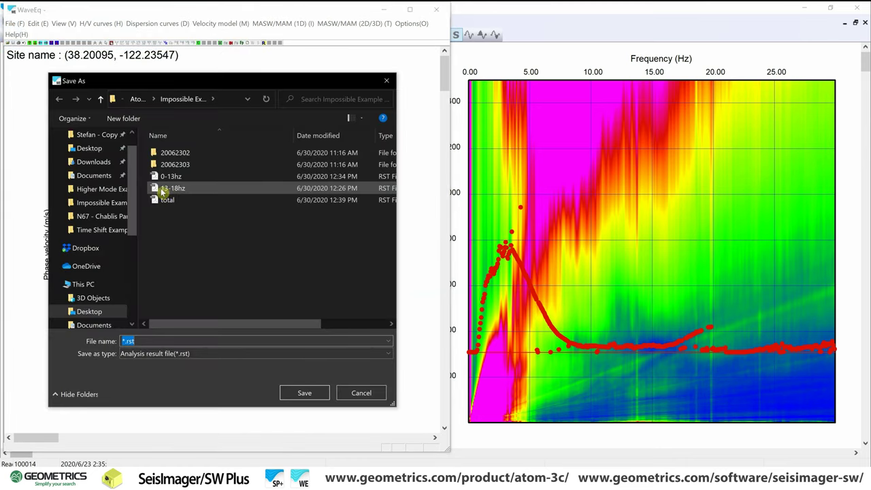
left_click(174, 188)
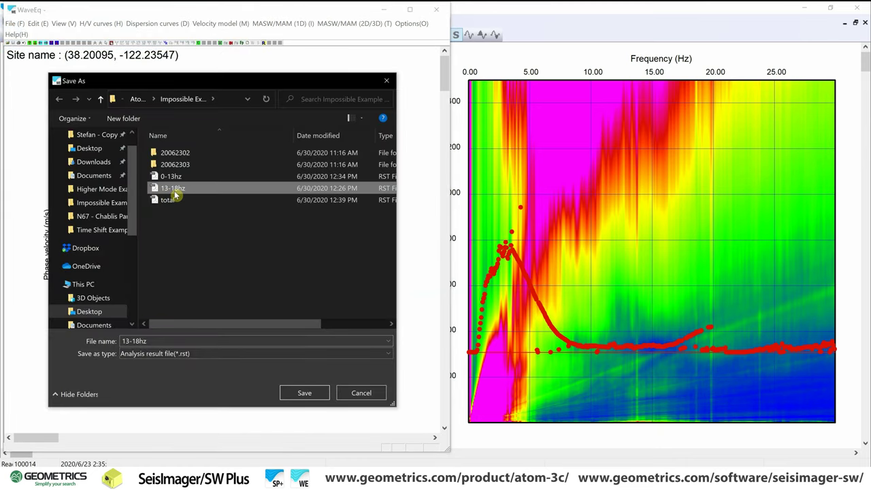
left_click(303, 394)
left_click(229, 256)
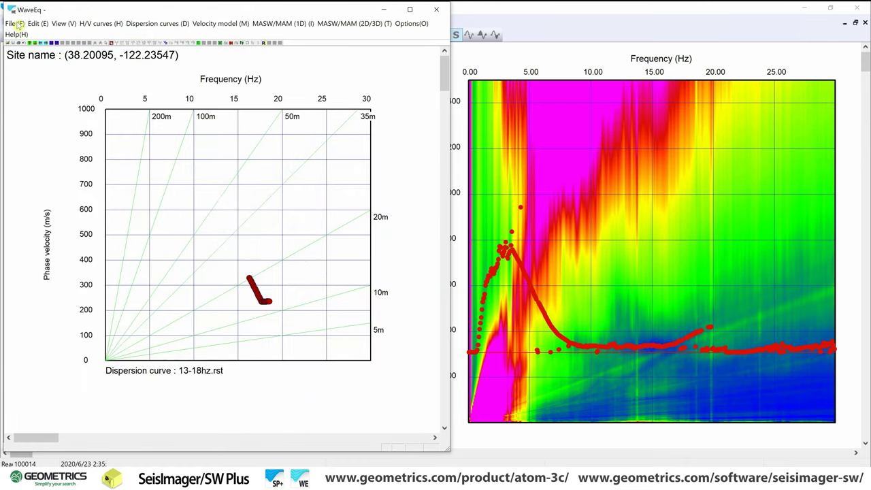
left_click(13, 23)
- Append 0-13hz.rst to the trimmed 13-18hz curve, averaging same frequencies
left_click(41, 33)
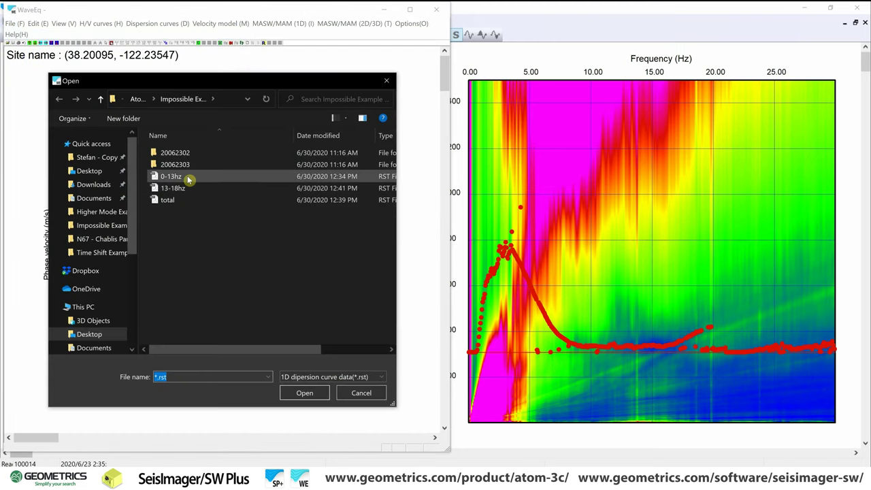
left_click(189, 176)
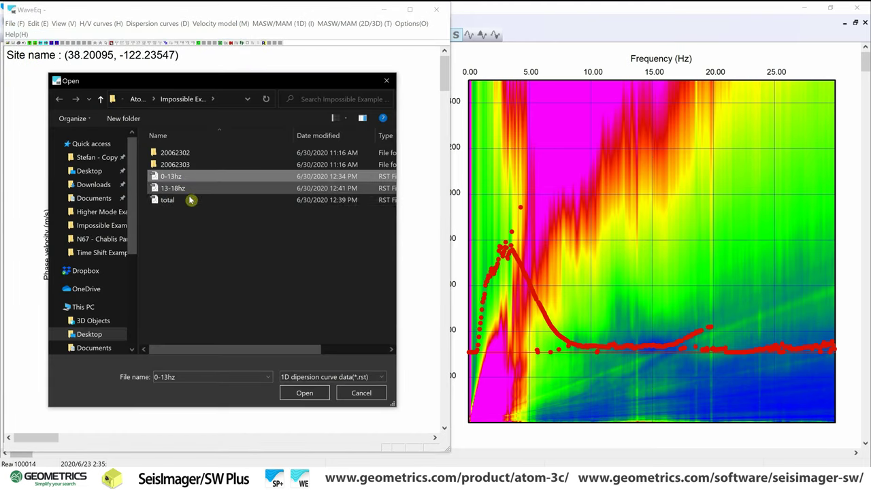
left_click(303, 395)
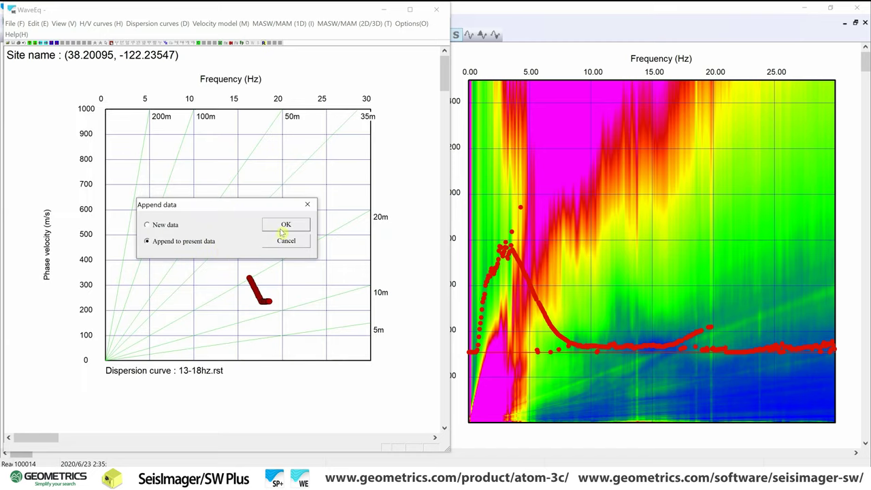
left_click(283, 226)
left_click(207, 258)
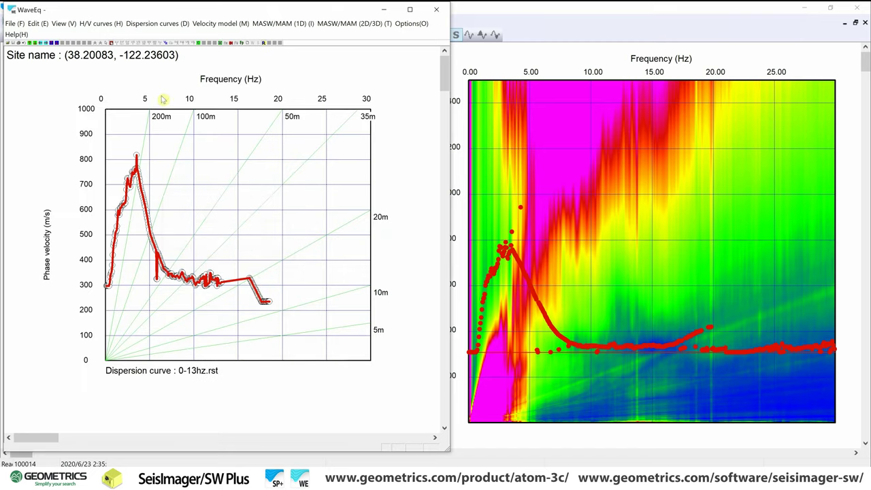
- Append total.rst as well, averaging values at shared frequencies
left_click(14, 23)
left_click(20, 36)
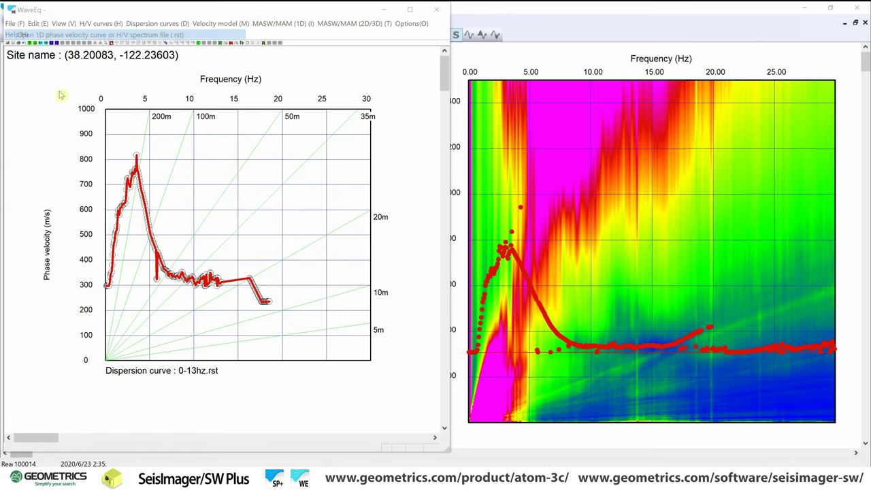
left_click(167, 200)
left_click(305, 392)
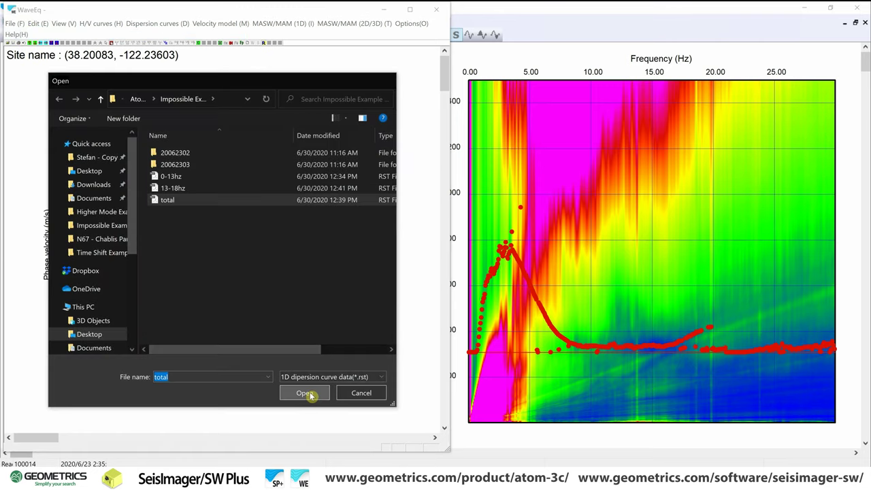
left_click(285, 224)
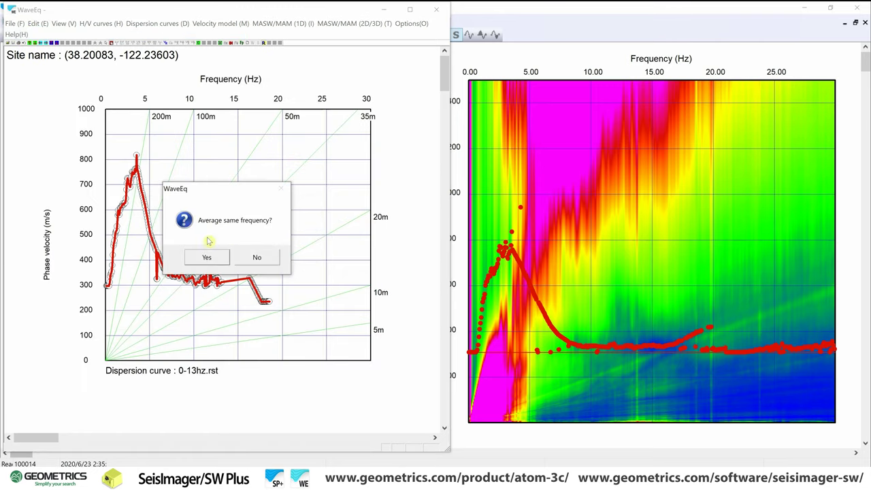
left_click(206, 258)
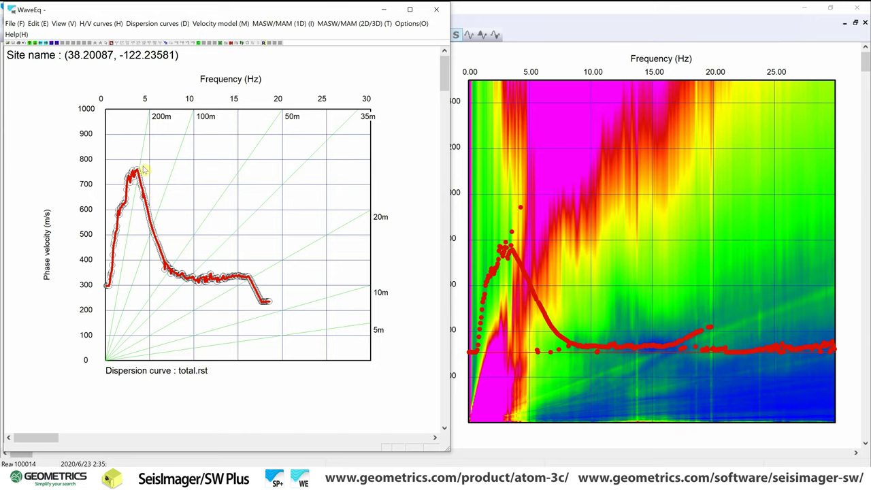
- Delete picks outside frequency gates of roughly 3–18 Hz and continue the wizard
left_click(135, 23)
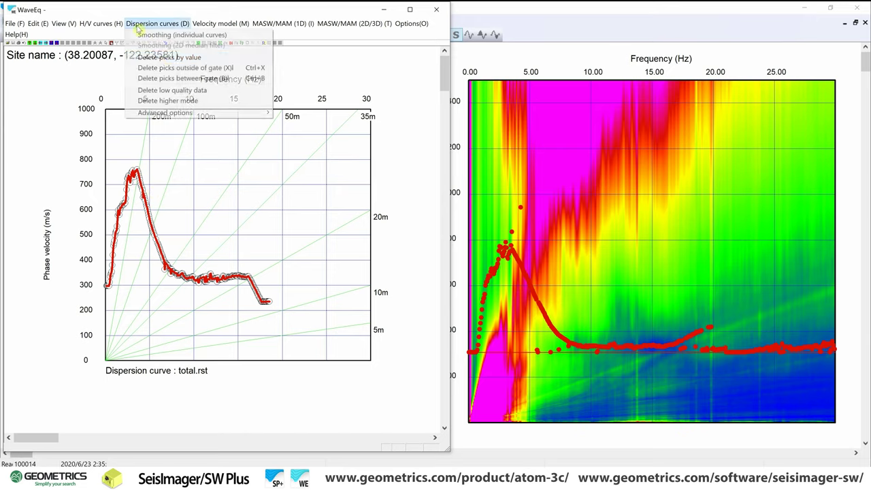
left_click(176, 68)
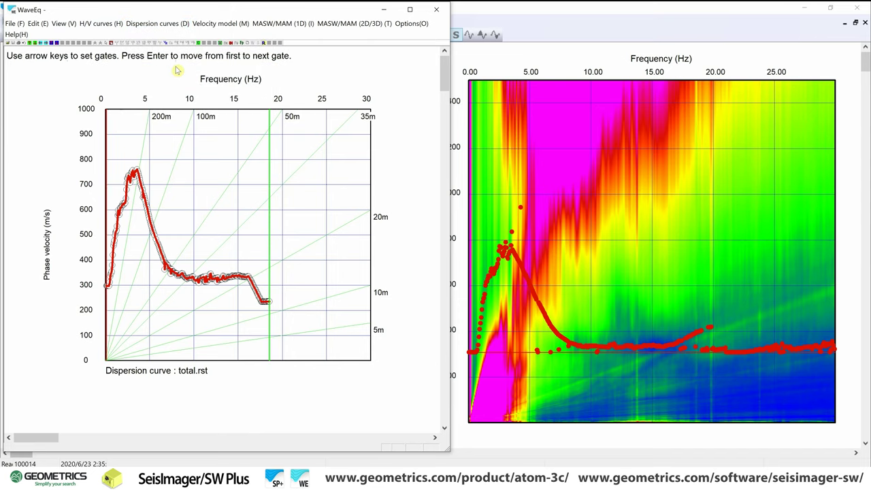
key("Right")
key("Right")
key("Right")
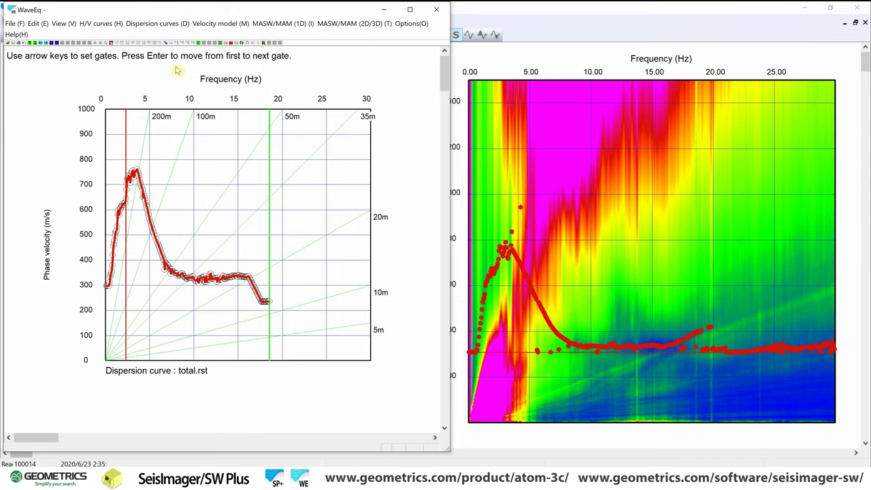
key("Right")
key("Left")
key("Right")
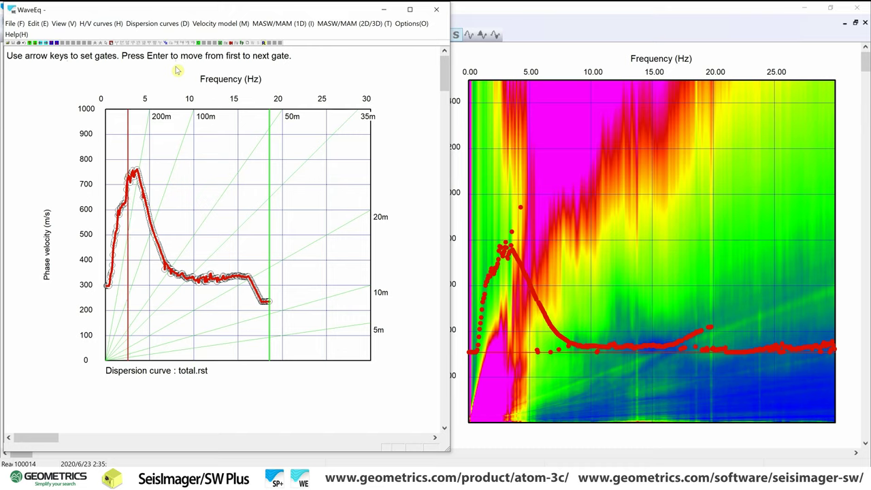
key("Return")
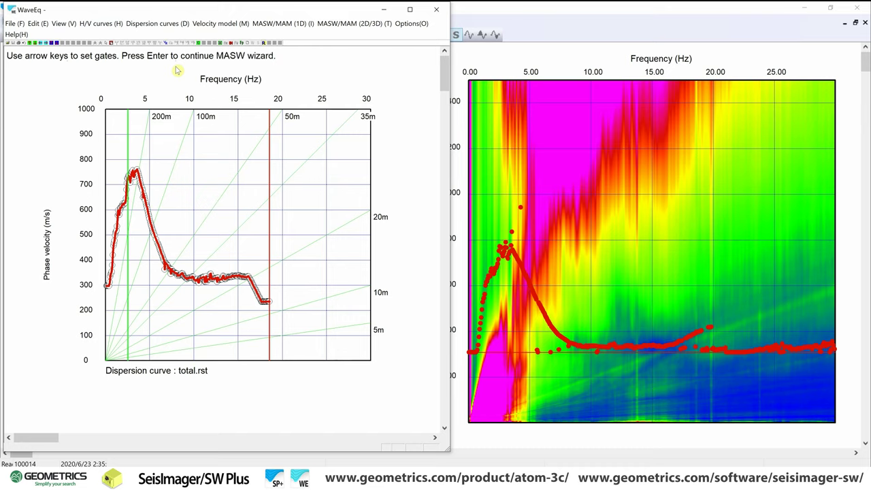
key("Return")
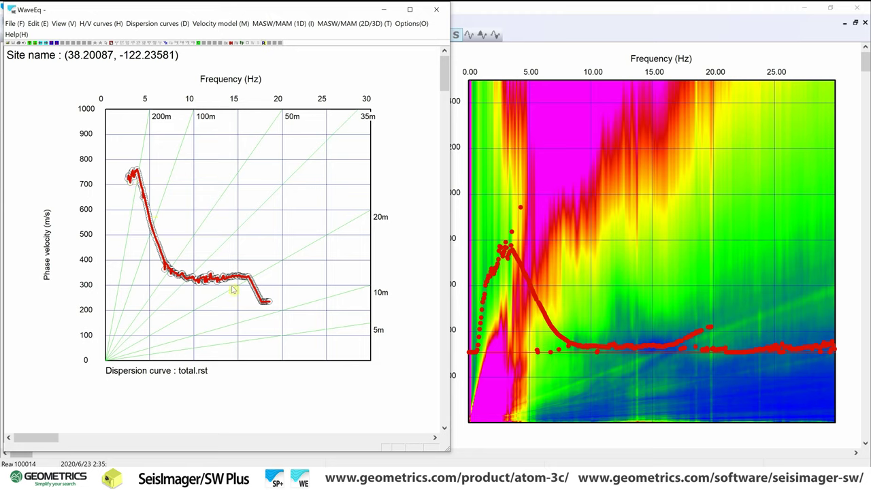
- Smooth the total.rst curve and show its apparent S-wave velocity model, about 250–600 m/s to 70 m
left_click(171, 25)
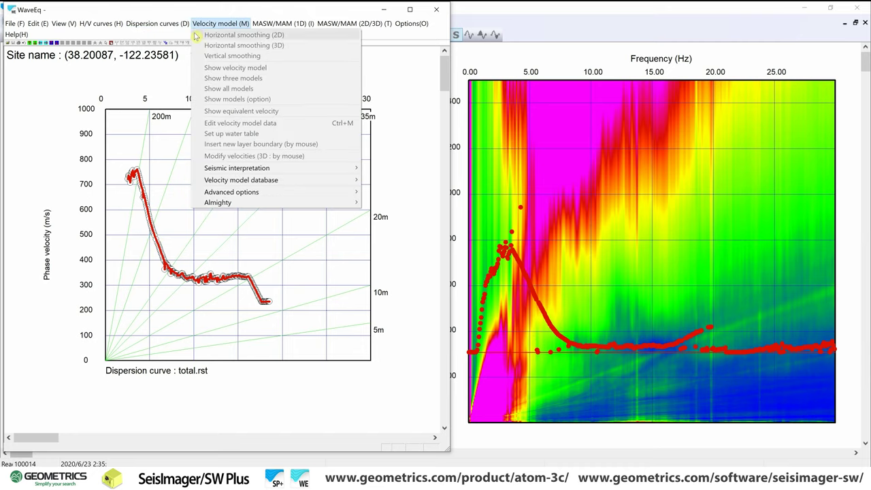
left_click(146, 35)
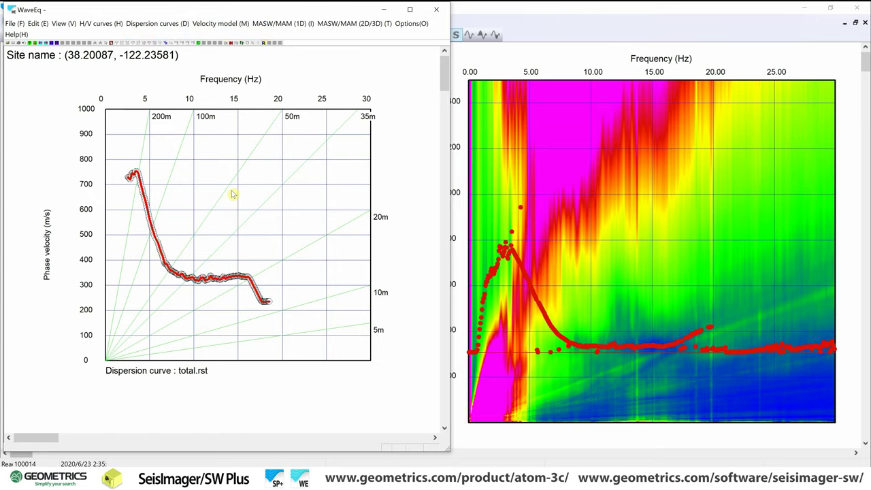
left_click(169, 43)
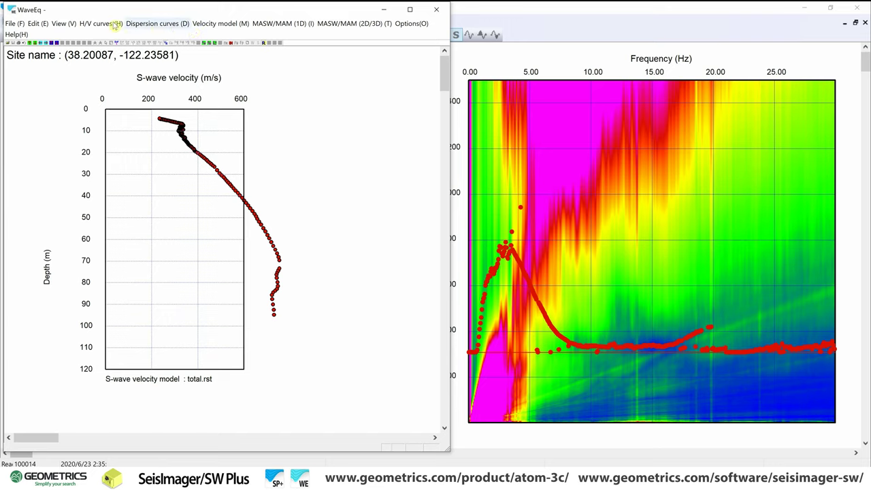
- Raise the velocity axis maximum from 600 to 1000 m/s
left_click(64, 24)
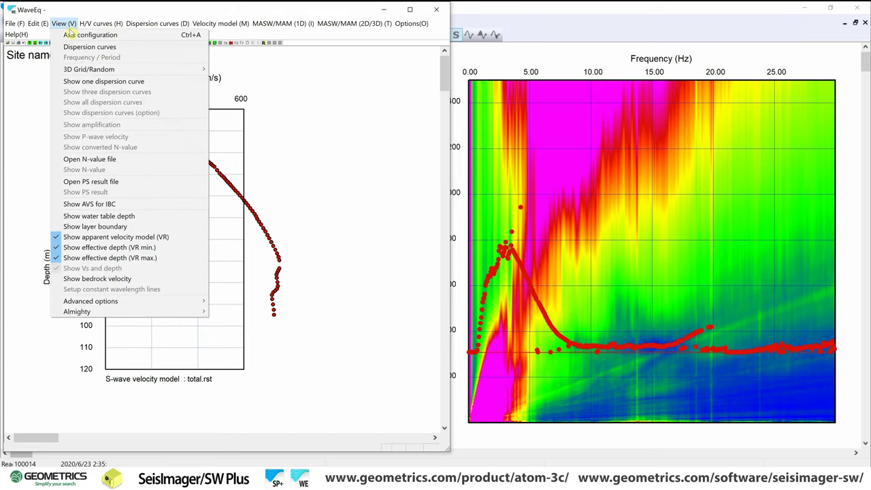
left_click(74, 34)
left_click(208, 214)
key("BackSpace")
key("BackSpace")
key("BackSpace")
type("1000")
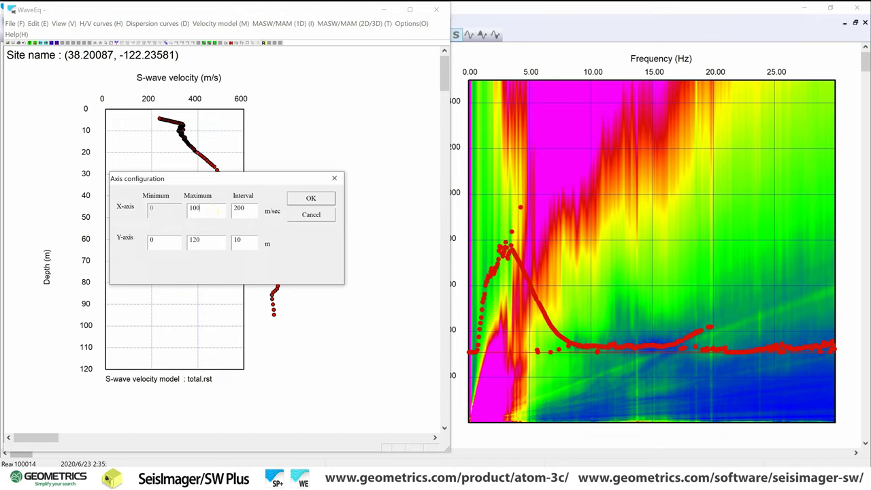
left_click(309, 199)
- Build a 15-layer initial model 95 m deep and return to the dispersion curve plot
left_click(266, 24)
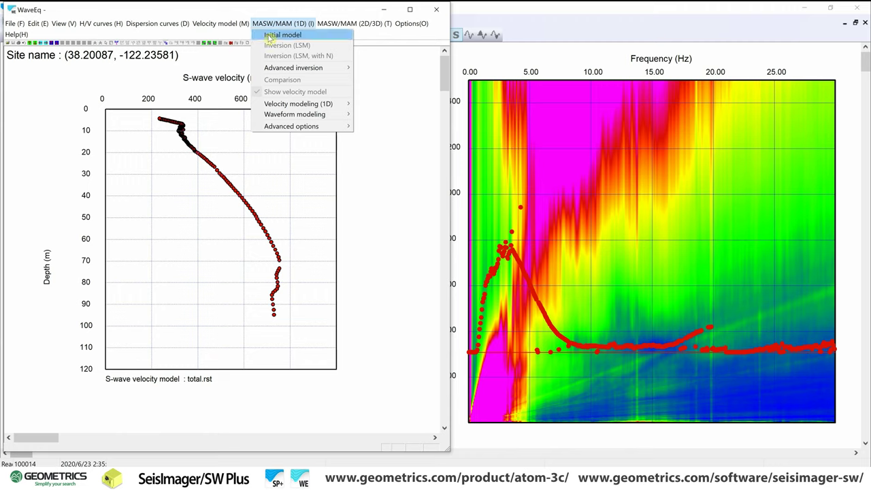
left_click(279, 35)
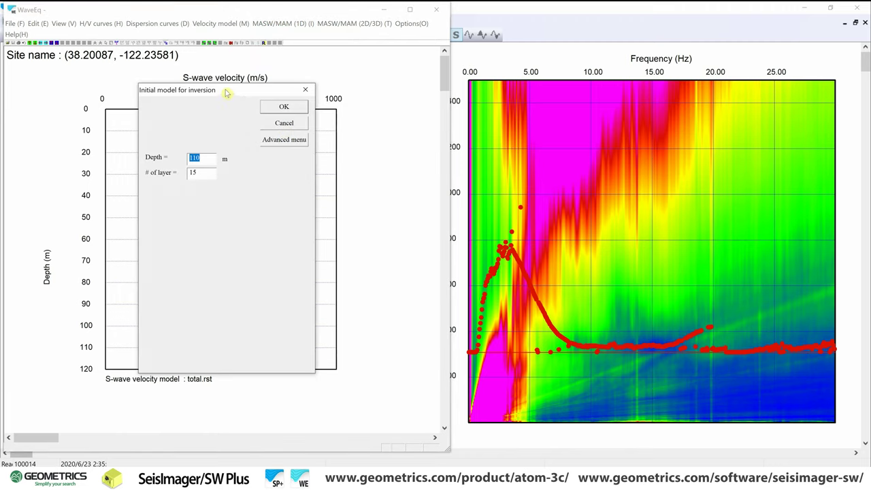
left_click_drag(224, 92, 293, 79)
type("95")
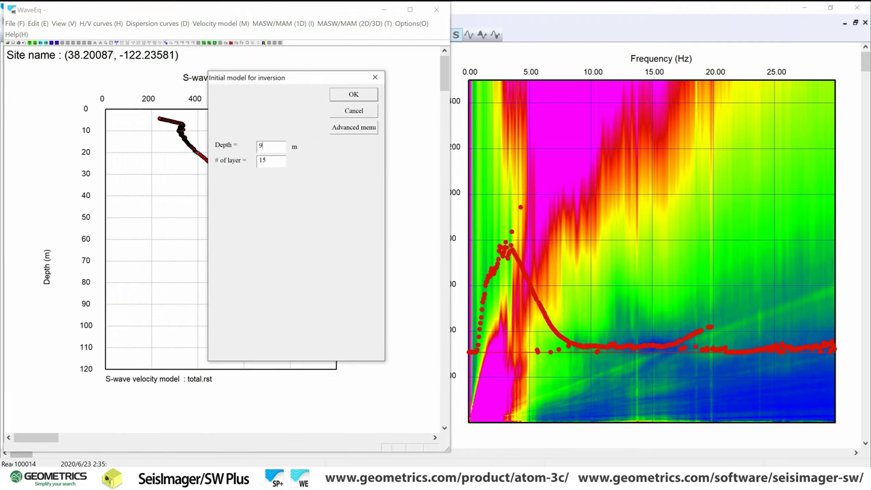
left_click(353, 96)
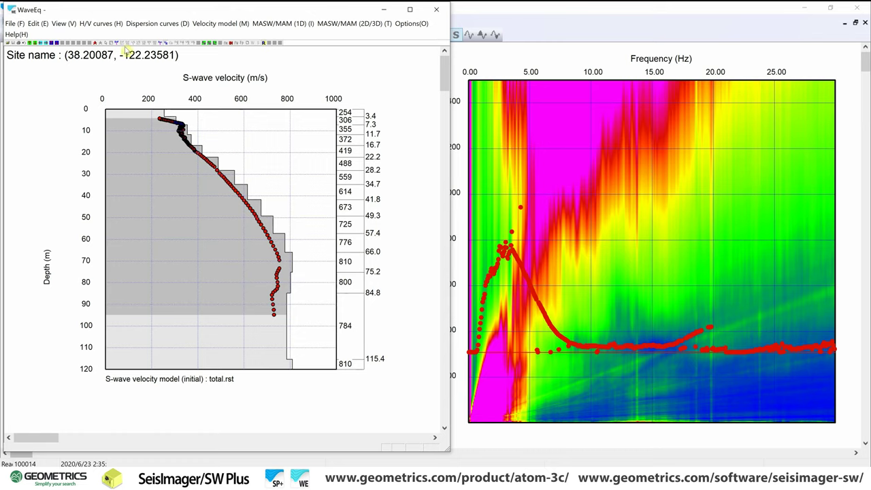
left_click(117, 42)
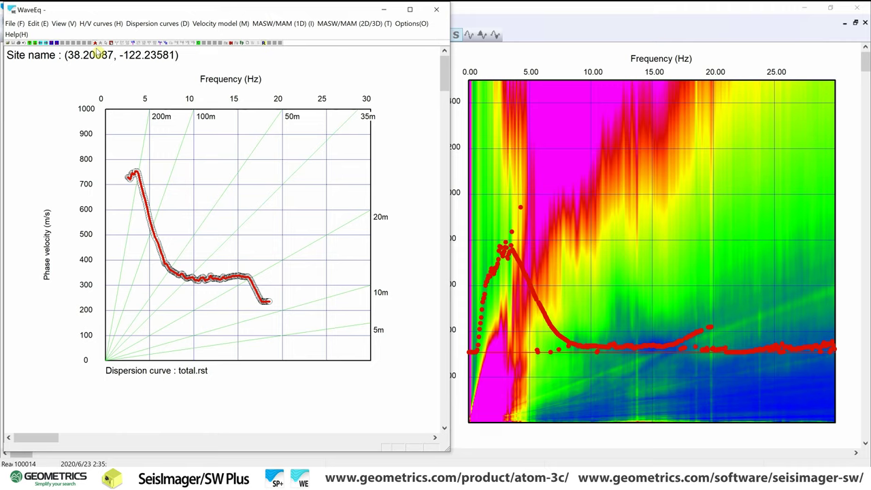
- Show the initial model's theoretical curve (RMSE 44.254564 m/sec), then run the least-squares inversion
left_click(96, 43)
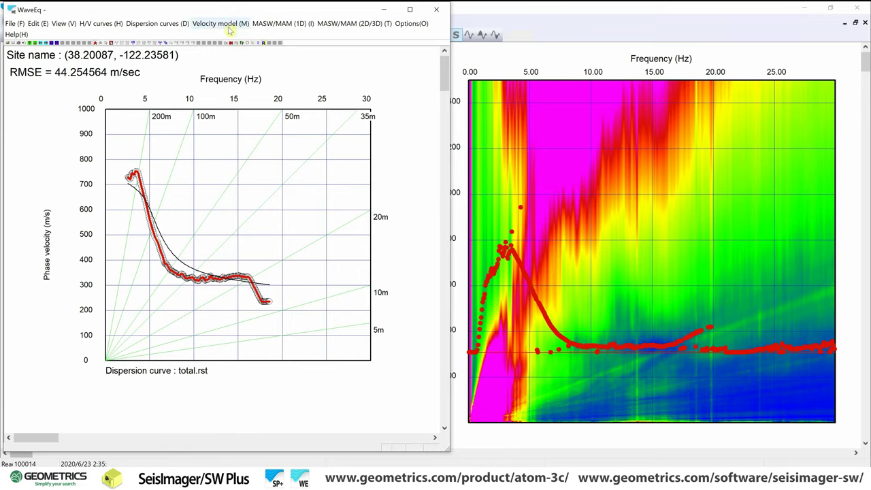
left_click(282, 24)
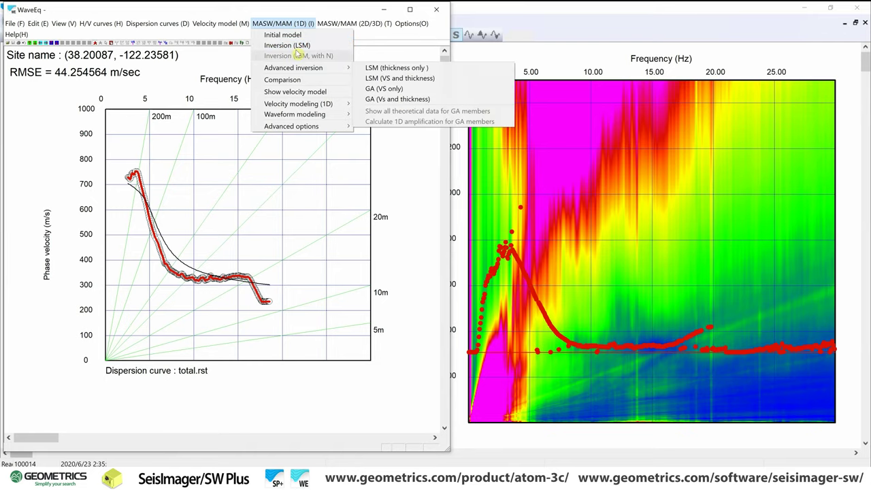
left_click(297, 46)
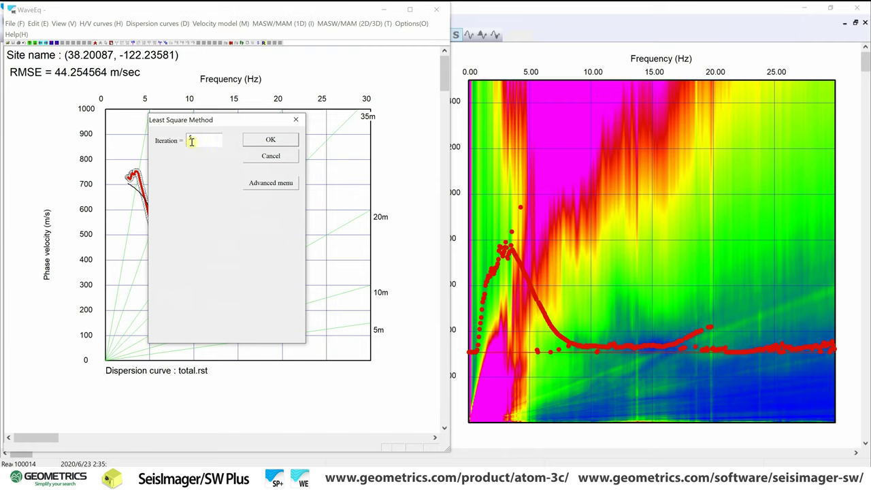
left_click(269, 140)
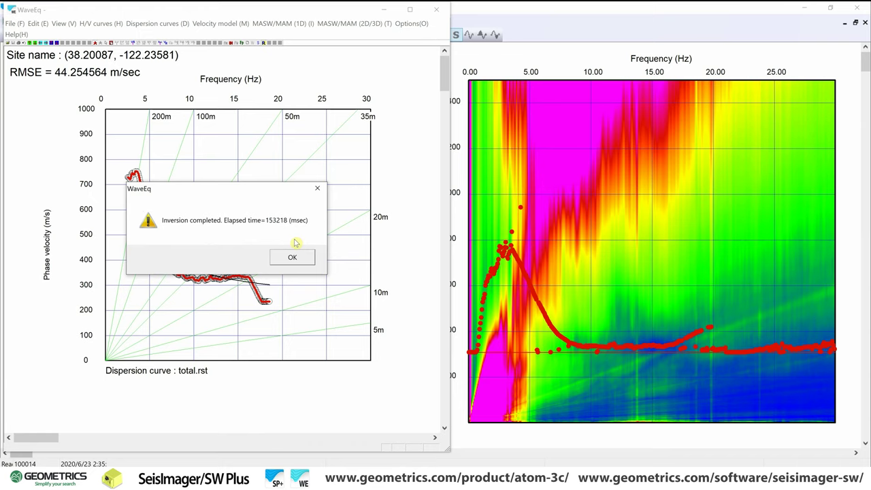
- Maximize the window, compress the velocity model's velocity axis, and return to the dispersion curve
left_click(293, 258)
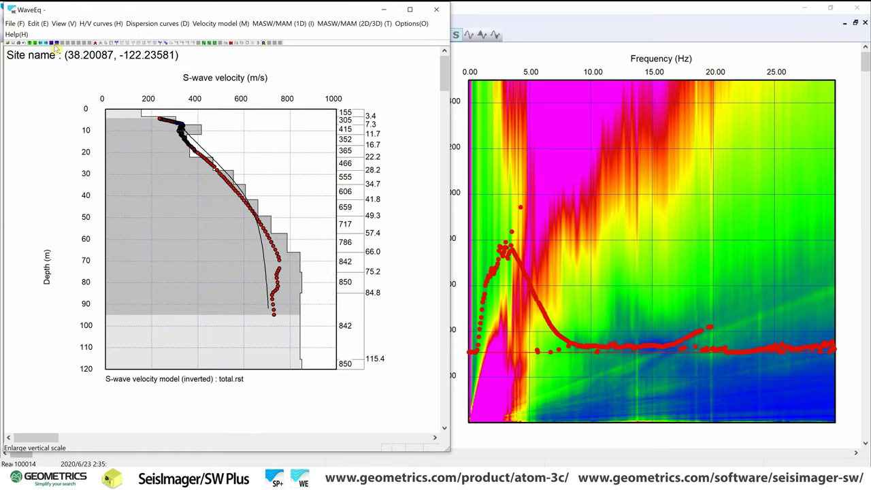
left_click(410, 10)
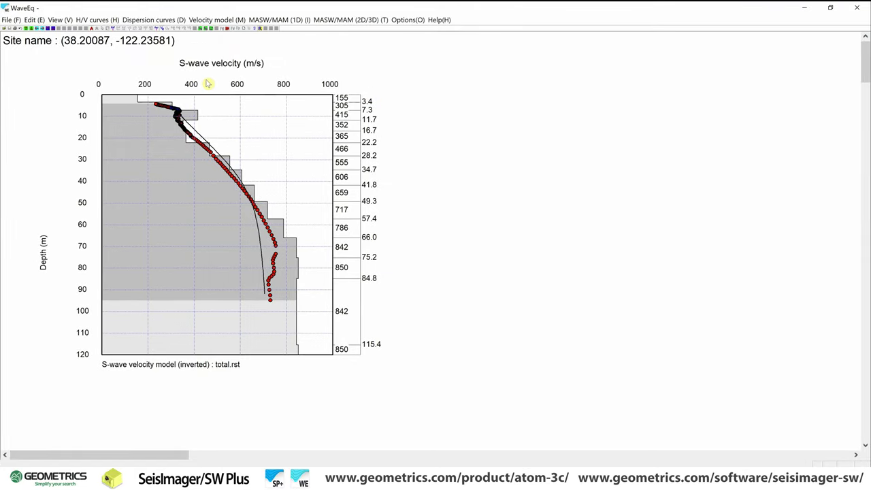
left_click(44, 31)
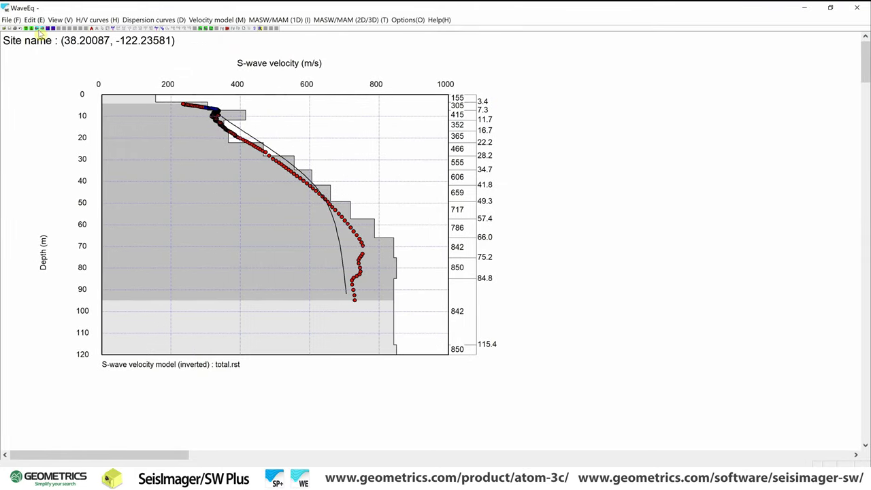
left_click(39, 31)
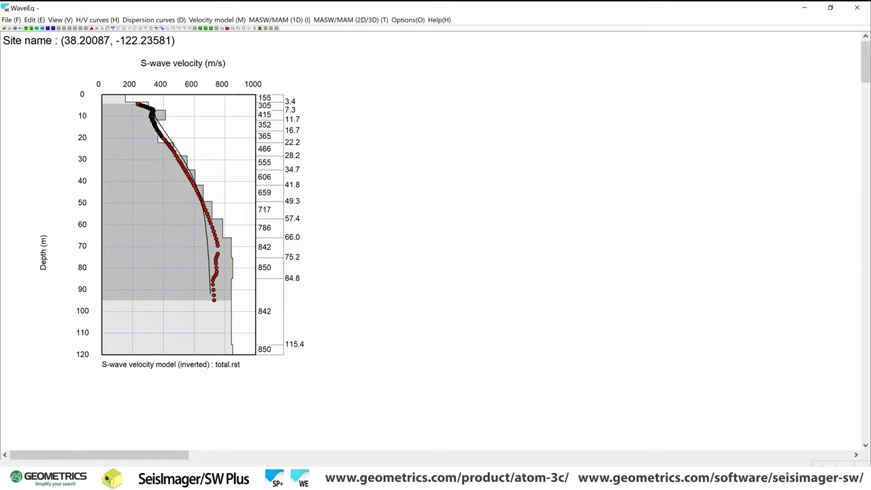
left_click(109, 28)
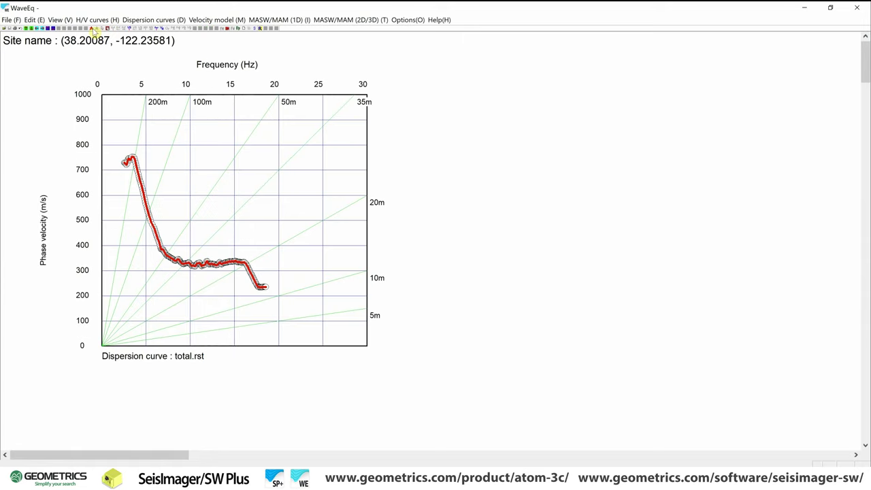